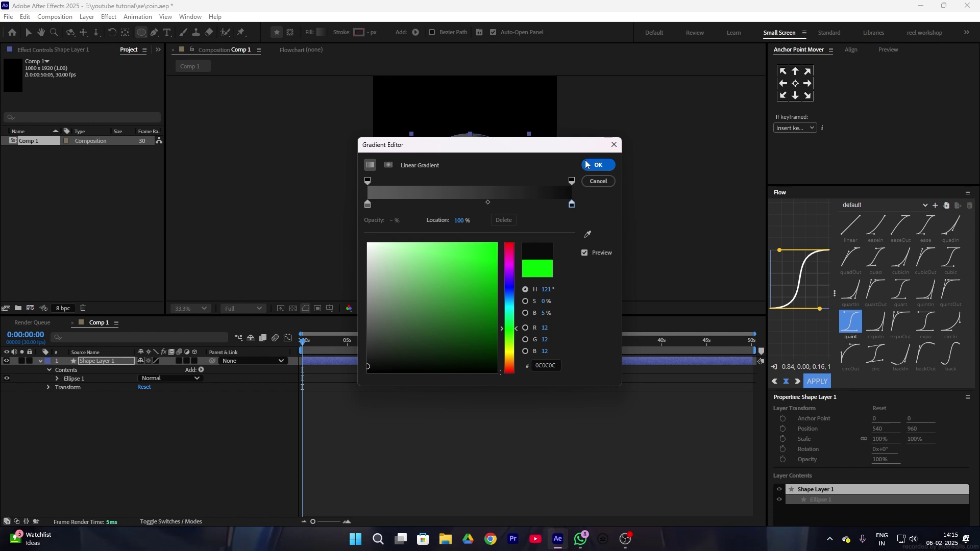
Step: Apply the linear gradient fill with its end stop coloured 0C0C0C to the ellipse
{"action": "left_click", "coordinate": [595, 166]}
{"action": "left_click", "coordinate": [329, 393]}
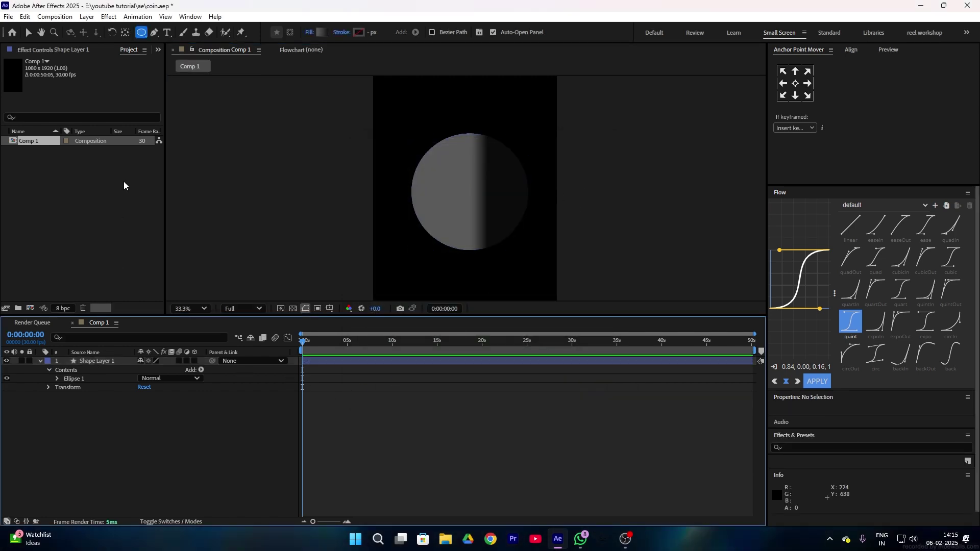
Step: Reorient the circle's gradient vertically, placing its start point inside the circle's lower edge and its end point far above the circle
{"action": "left_click", "coordinate": [28, 34]}
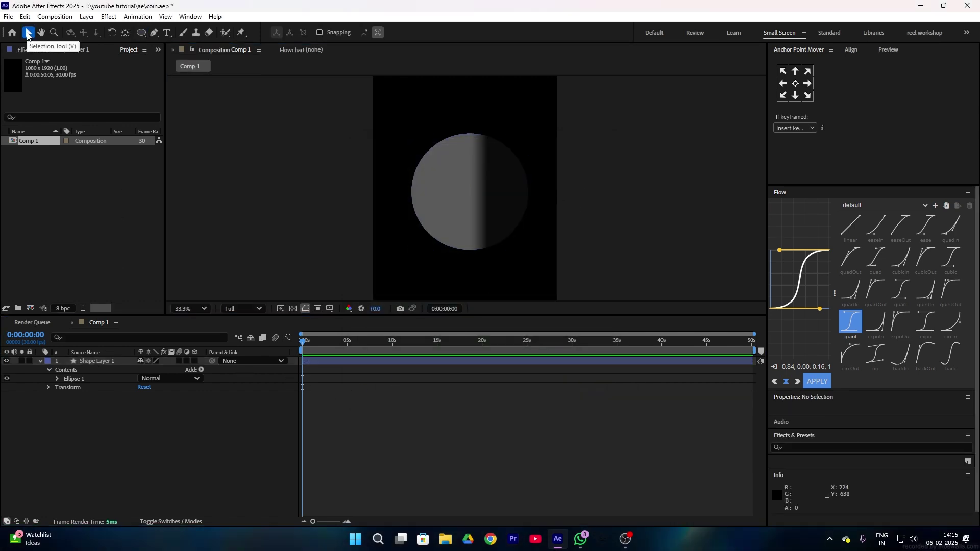
{"action": "left_click", "coordinate": [480, 216]}
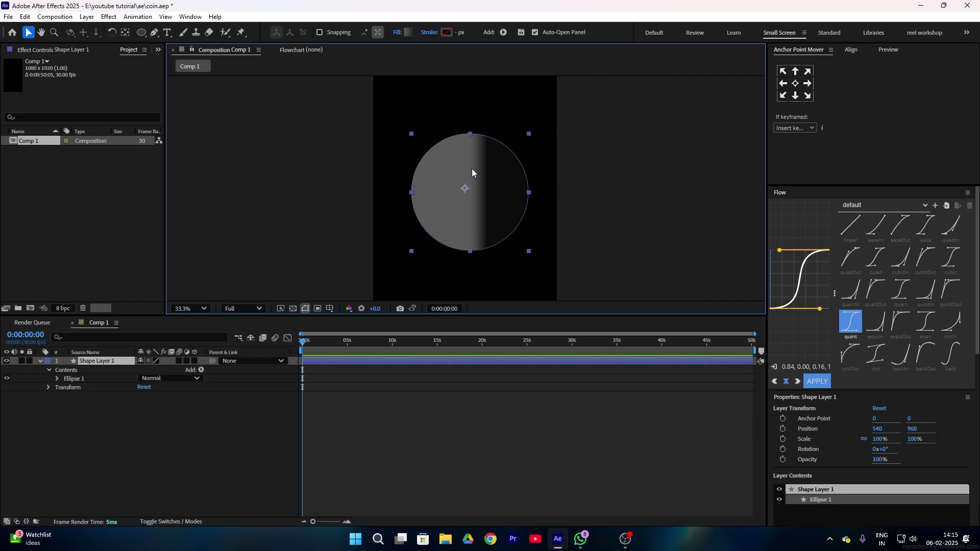
{"action": "left_click", "coordinate": [398, 32]}
{"action": "left_click", "coordinate": [497, 300]}
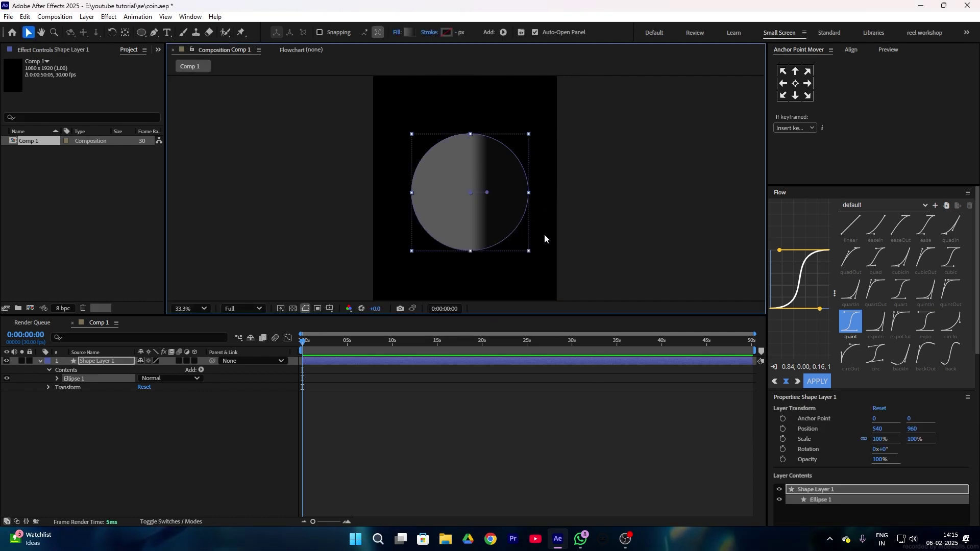
{"action": "mouse_move", "coordinate": [487, 193]}
{"action": "left_mouse_down"}
{"action": "mouse_move", "coordinate": [501, 203]}
{"action": "mouse_move", "coordinate": [339, 316]}
{"action": "mouse_move", "coordinate": [473, 344]}
{"action": "mouse_move", "coordinate": [480, 155]}
{"action": "mouse_move", "coordinate": [465, 67]}
{"action": "left_mouse_up"}
{"action": "scroll", "coordinate": [465, 68], "scroll_direction": "down", "scroll_amount": 1}
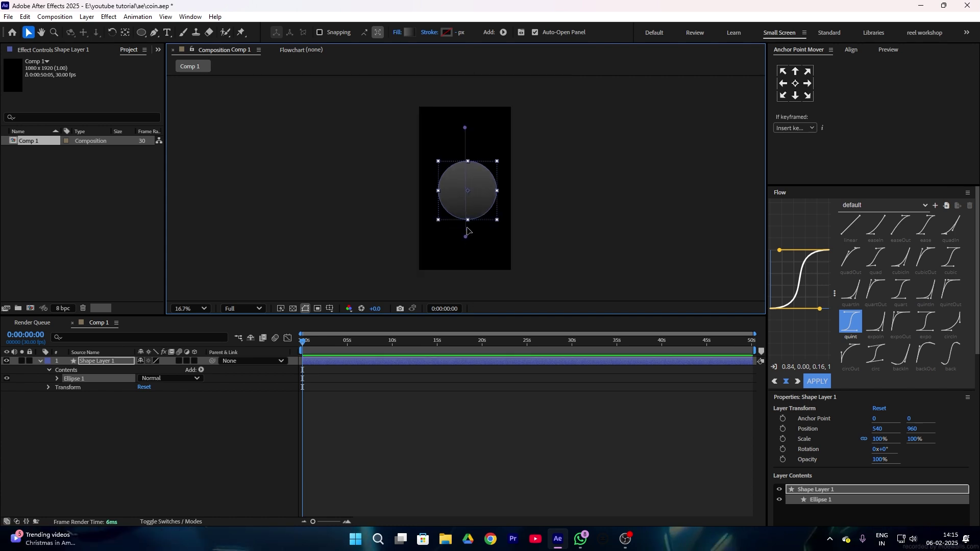
{"action": "left_click_drag", "start_coordinate": [466, 236], "coordinate": [470, 213]}
{"action": "left_click_drag", "start_coordinate": [465, 128], "coordinate": [464, 95]}
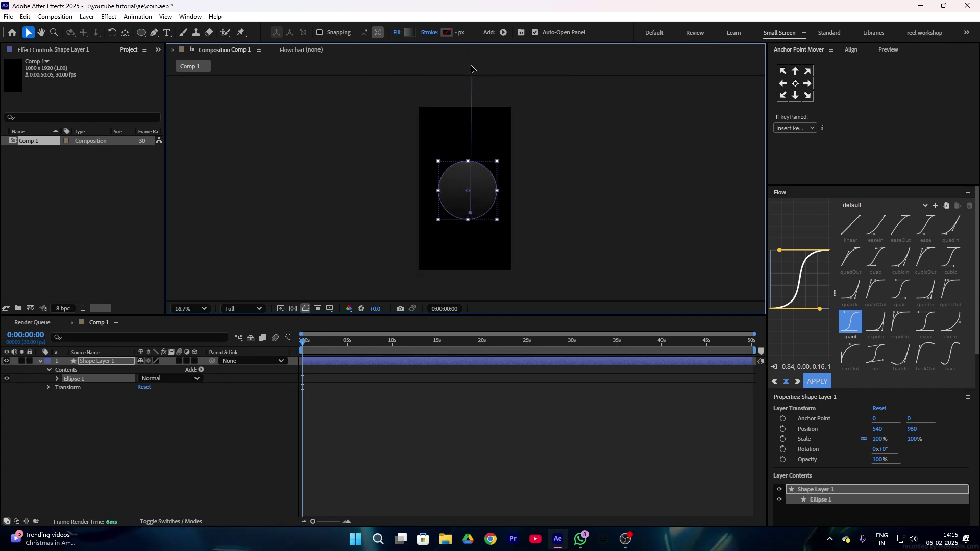
{"action": "left_click", "coordinate": [543, 167]}
{"action": "scroll", "coordinate": [543, 166], "scroll_direction": "up", "scroll_amount": 3}
{"action": "scroll", "coordinate": [543, 166], "scroll_direction": "down", "scroll_amount": 1}
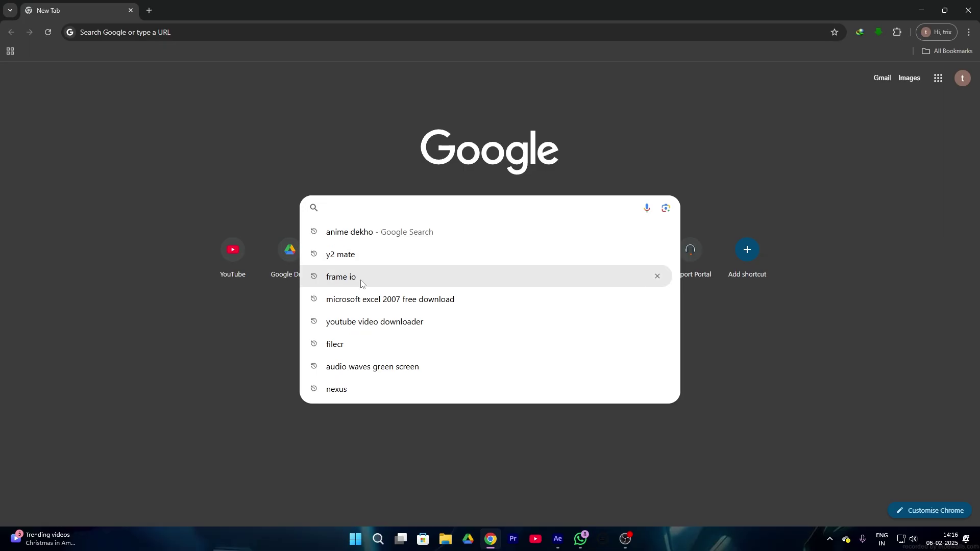
Step: Switch to Chrome, search Google for "elon musk image", preview the Biography photo, and browse its related images
{"action": "type", "text": "elon m"}
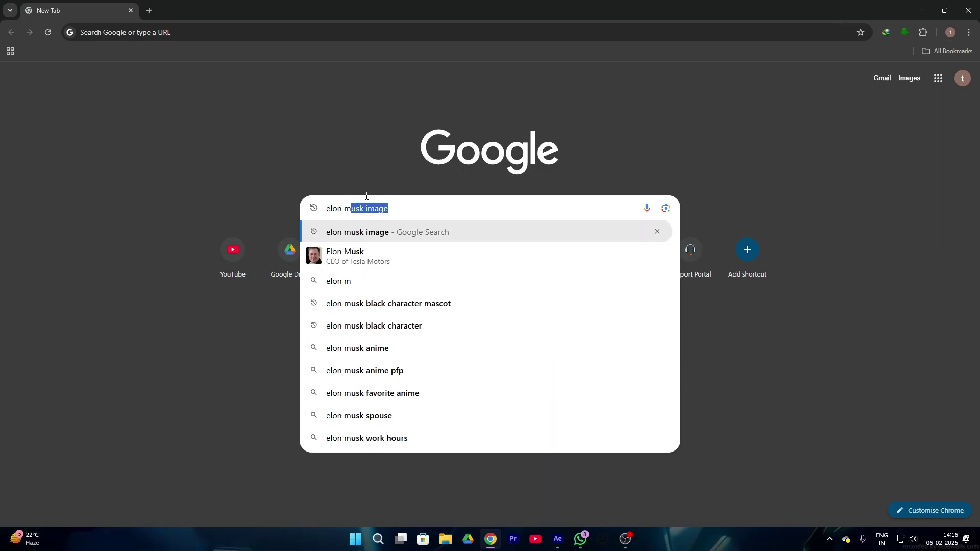
{"action": "type", "text": "usk image"}
{"action": "key", "text": "Return"}
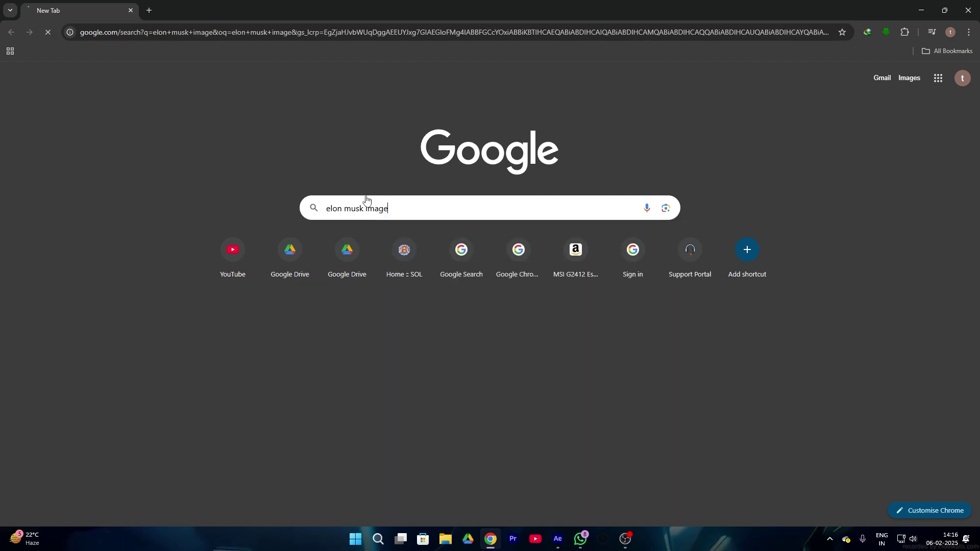
{"action": "left_click", "coordinate": [380, 189]}
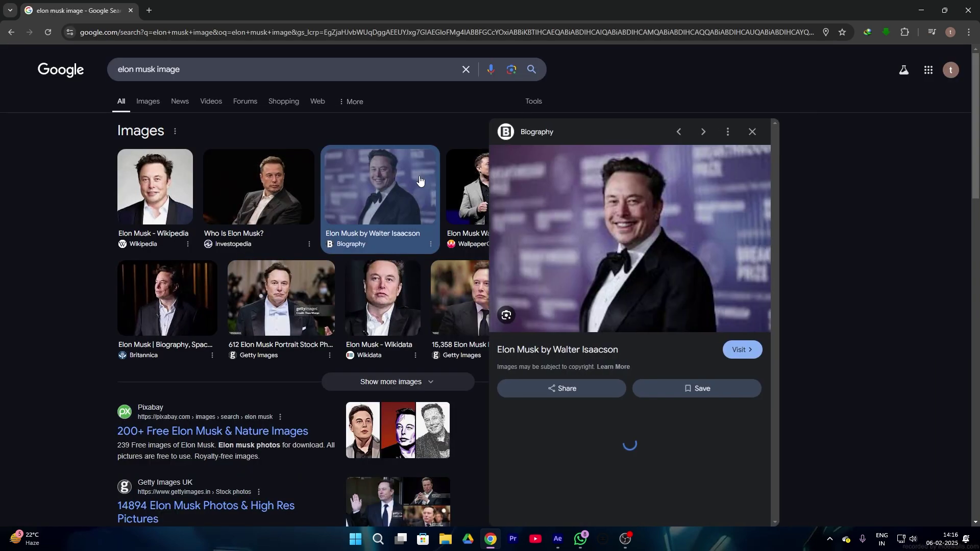
{"action": "scroll", "coordinate": [622, 393], "scroll_direction": "down", "scroll_amount": 4}
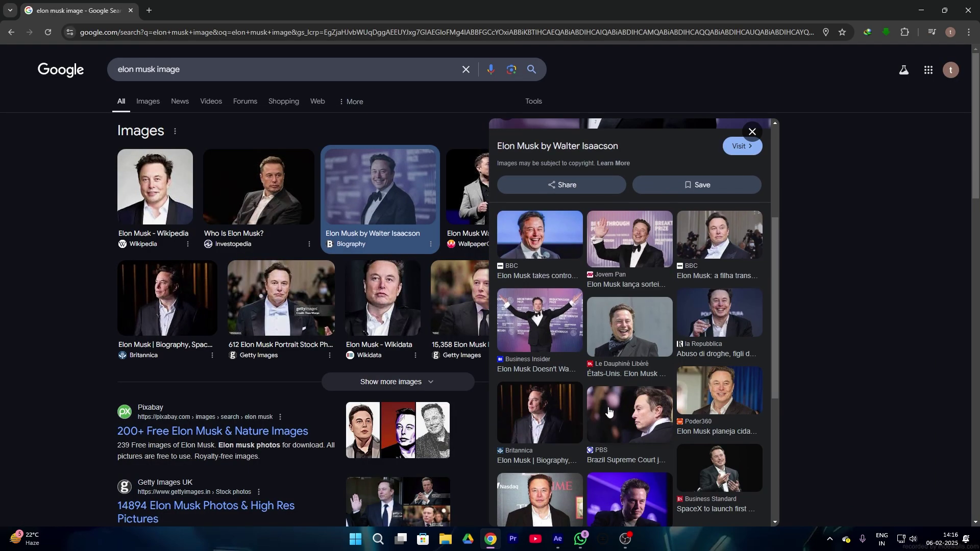
{"action": "scroll", "coordinate": [616, 387], "scroll_direction": "down", "scroll_amount": 5}
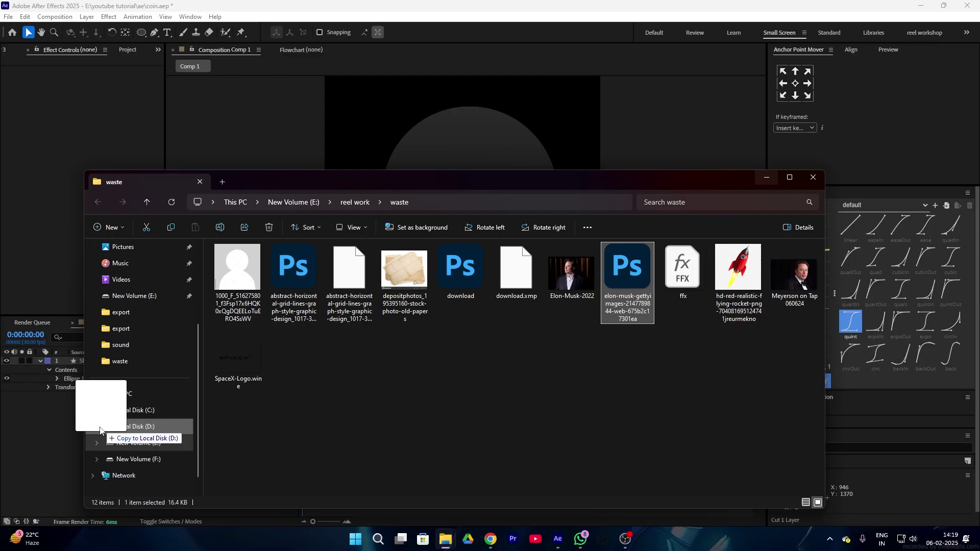
Step: Import the elon-musk-gettyimages AVIF file from the waste folder into Comp 1 in After Effects, keeping the default Camera Raw settings
{"action": "left_click_drag", "start_coordinate": [101, 431], "coordinate": [42, 427]}
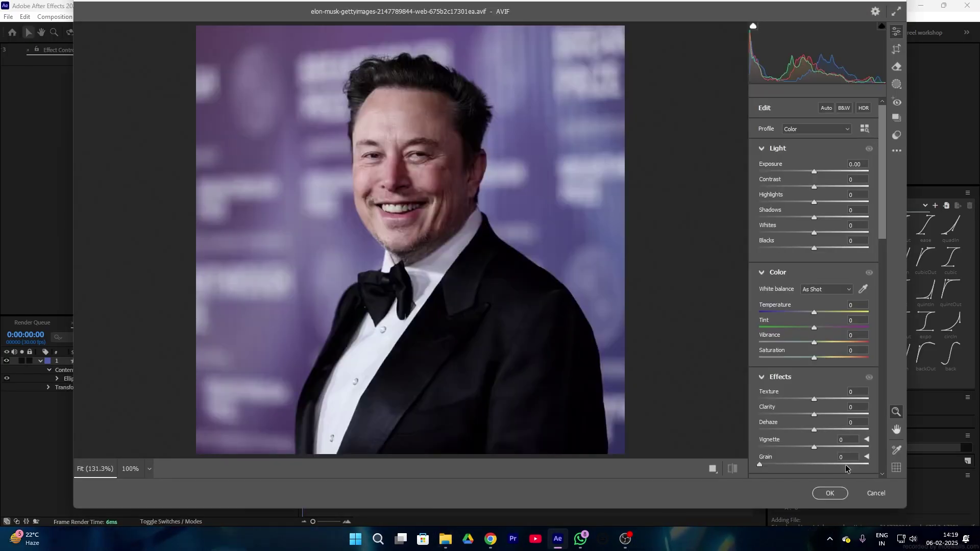
{"action": "left_click", "coordinate": [830, 493]}
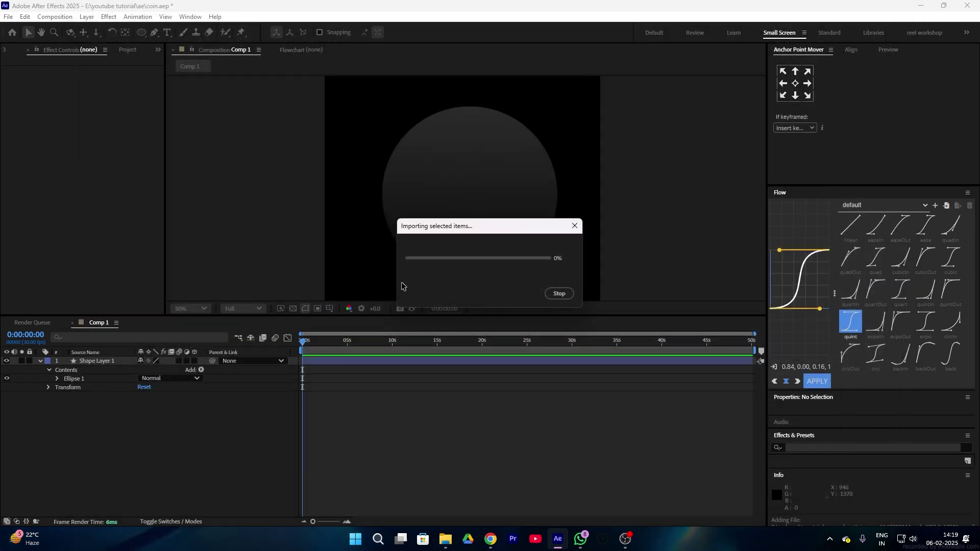
Step: Mask the portrait layer with a circle slightly smaller than the background circle, and nudge the mask slightly up and left
{"action": "left_click", "coordinate": [140, 32]}
{"action": "left_click_drag", "start_coordinate": [385, 112], "coordinate": [544, 263]}
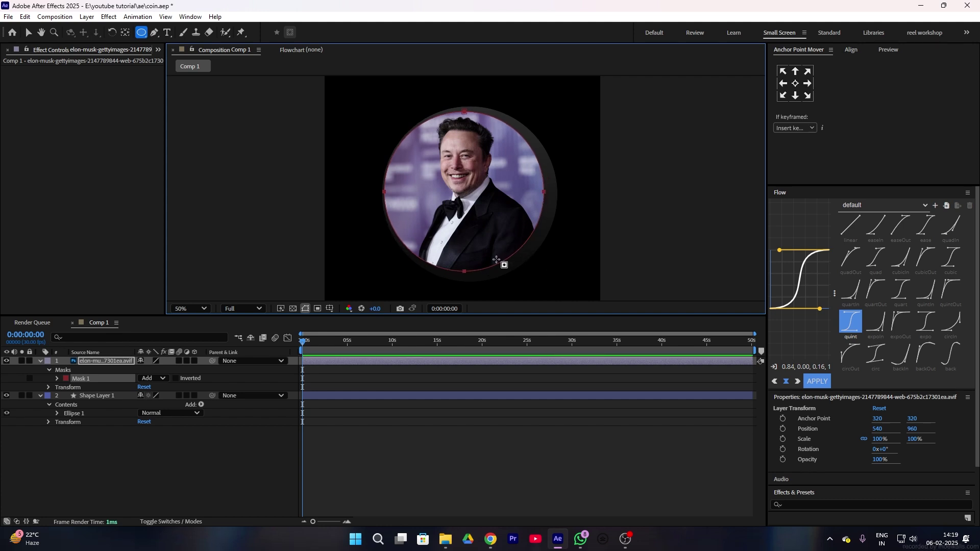
{"action": "key", "text": "v"}
{"action": "left_click_drag", "start_coordinate": [503, 265], "coordinate": [500, 262]}
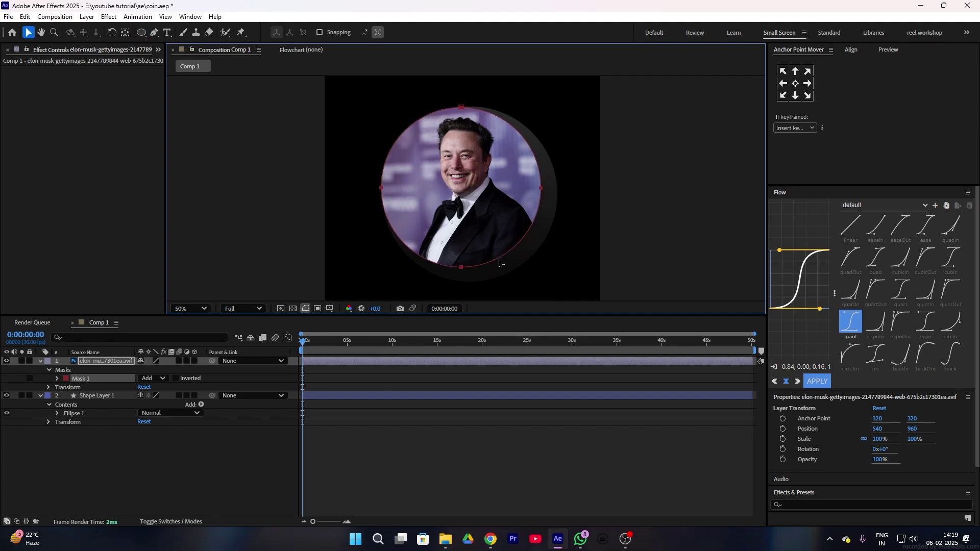
{"action": "left_click", "coordinate": [336, 425]}
Step: Apply the Black & White effect to the portrait layer and set its Reds value to 3.0
{"action": "left_click", "coordinate": [114, 356]}
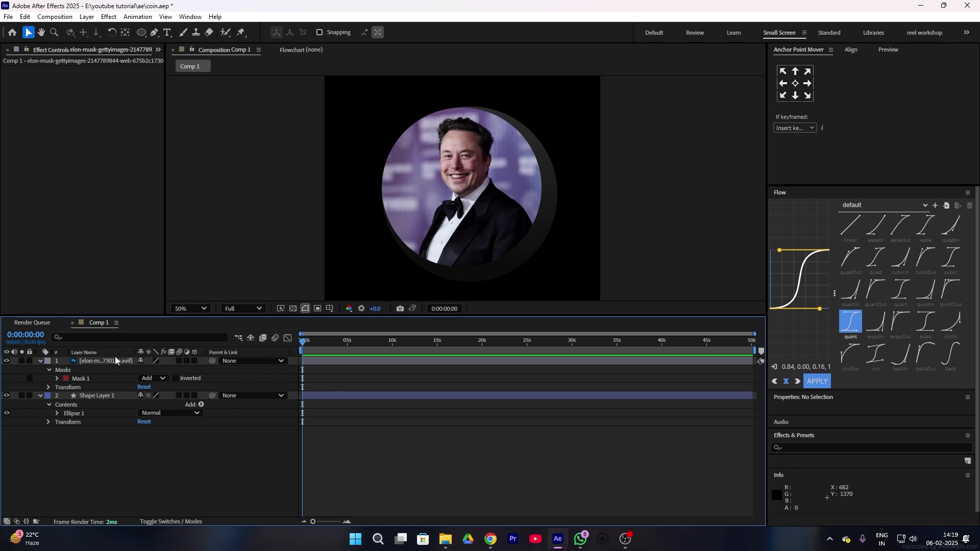
{"action": "left_click", "coordinate": [115, 358]}
{"action": "key", "text": "ctrl+space"}
{"action": "type", "text": "b"}
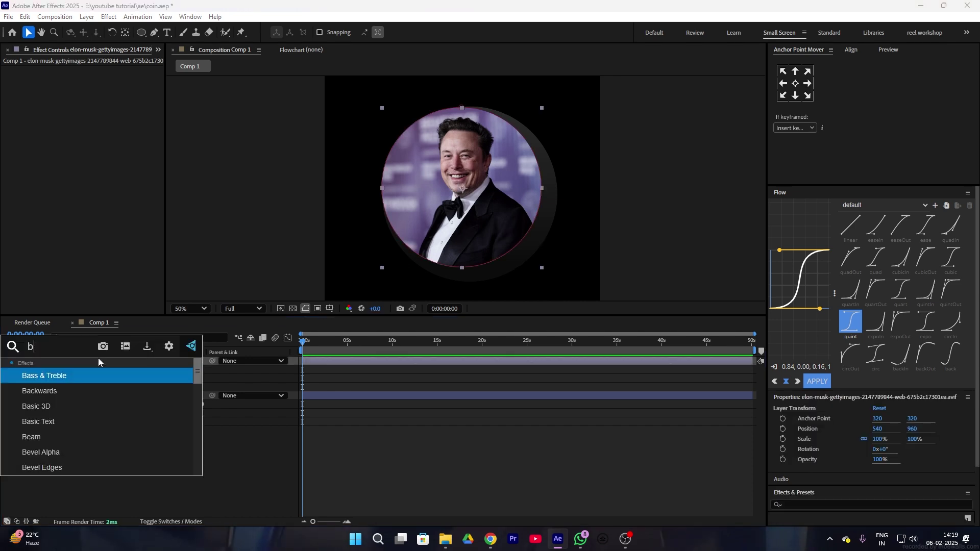
{"action": "type", "text": "lack"}
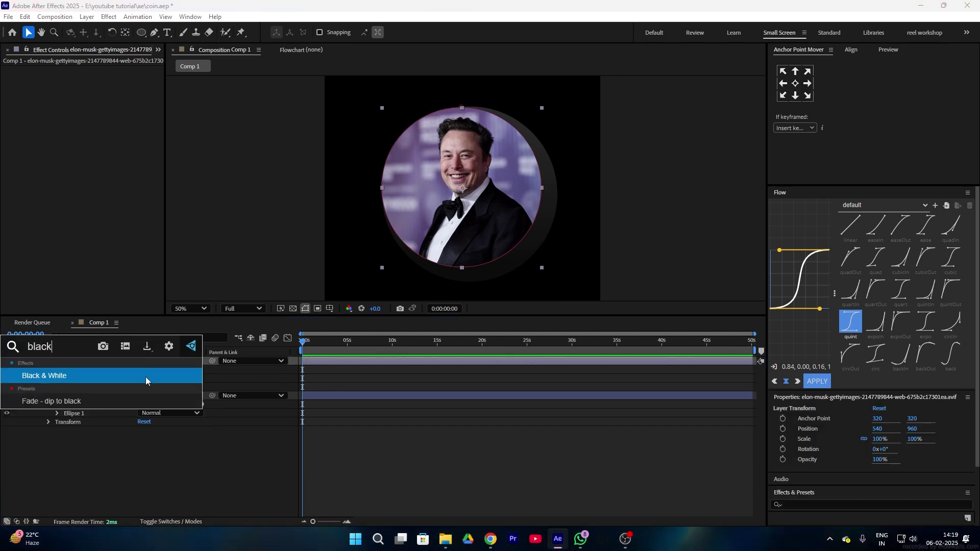
{"action": "left_click", "coordinate": [103, 378]}
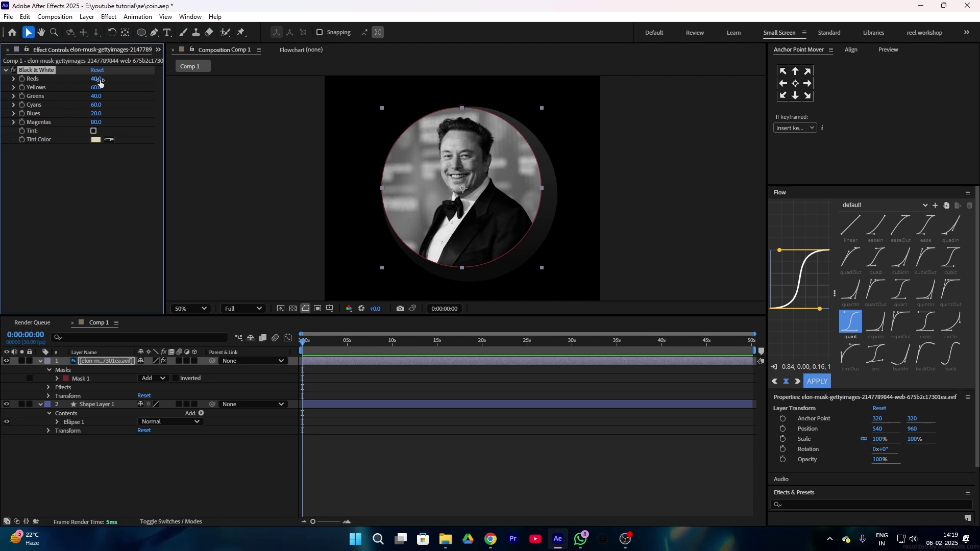
{"action": "left_click_drag", "start_coordinate": [99, 79], "coordinate": [82, 81]}
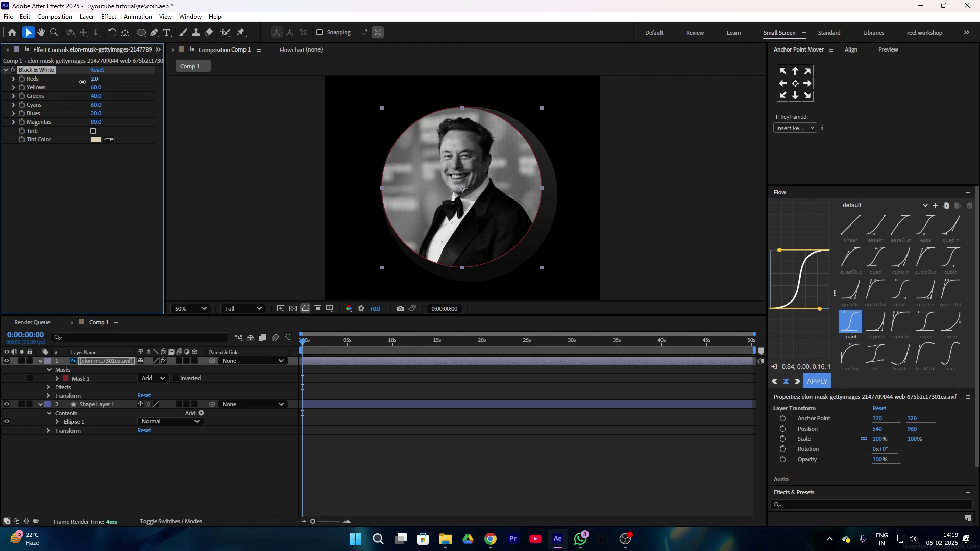
{"action": "left_click", "coordinate": [94, 468]}
Step: Centre the masked portrait on the background circle by setting its position to 575, 980
{"action": "left_click", "coordinate": [115, 361]}
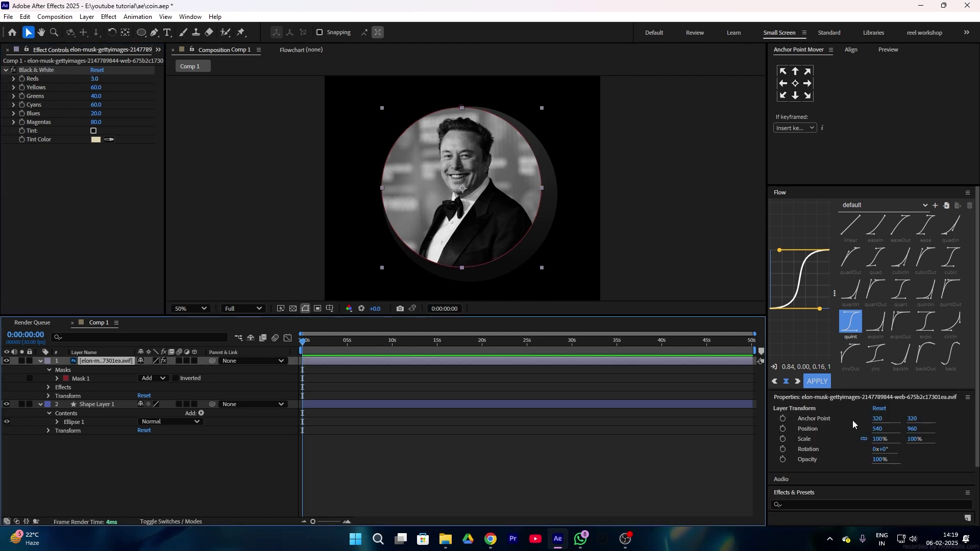
{"action": "left_click_drag", "start_coordinate": [875, 431], "coordinate": [931, 429]}
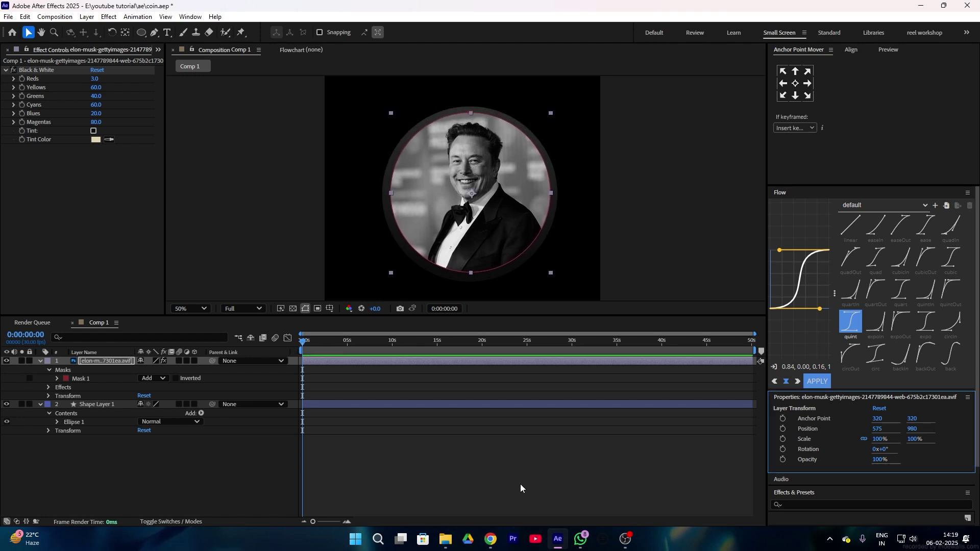
{"action": "left_click", "coordinate": [457, 434]}
{"action": "left_click", "coordinate": [461, 167]}
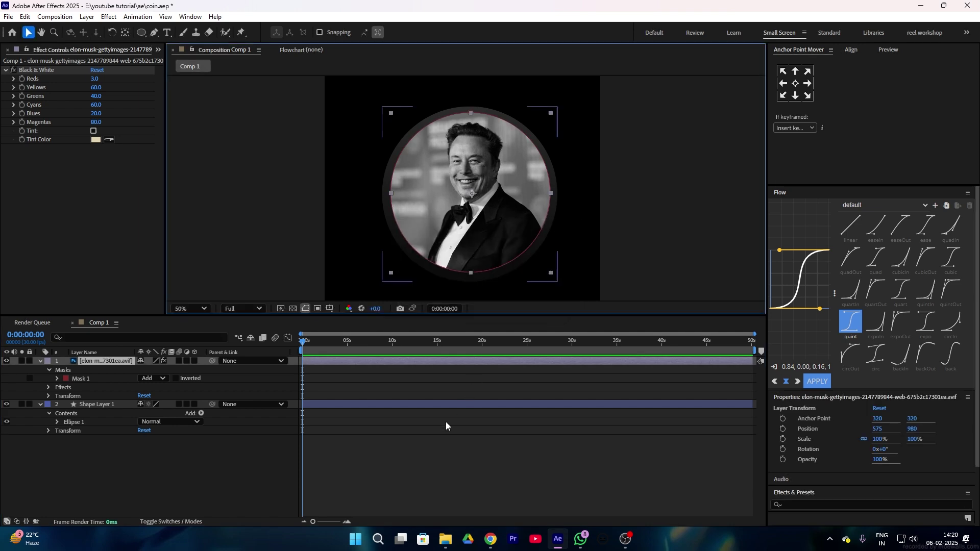
{"action": "left_click", "coordinate": [417, 474]}
Step: Rename Shape Layer 1 as "coin bg"
{"action": "right_click", "coordinate": [89, 404]}
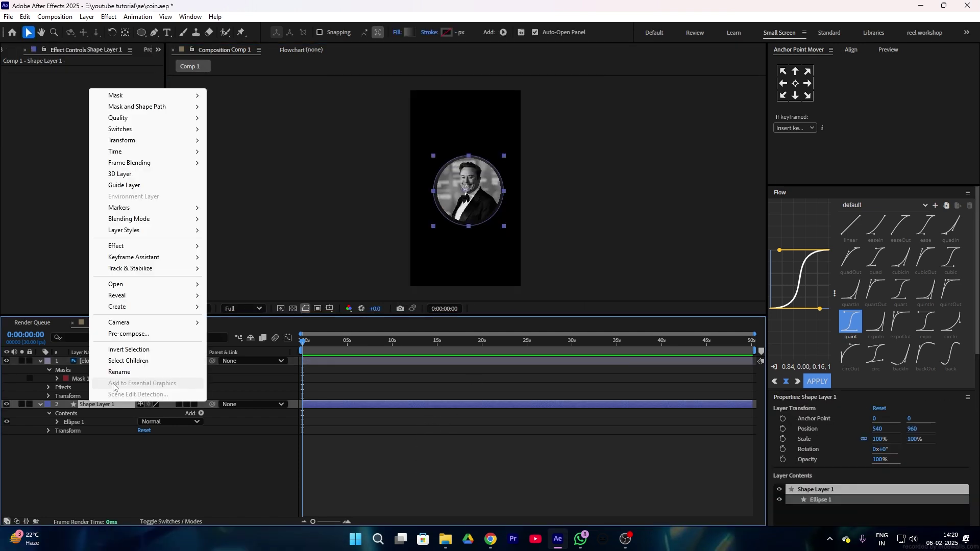
{"action": "left_click", "coordinate": [118, 372]}
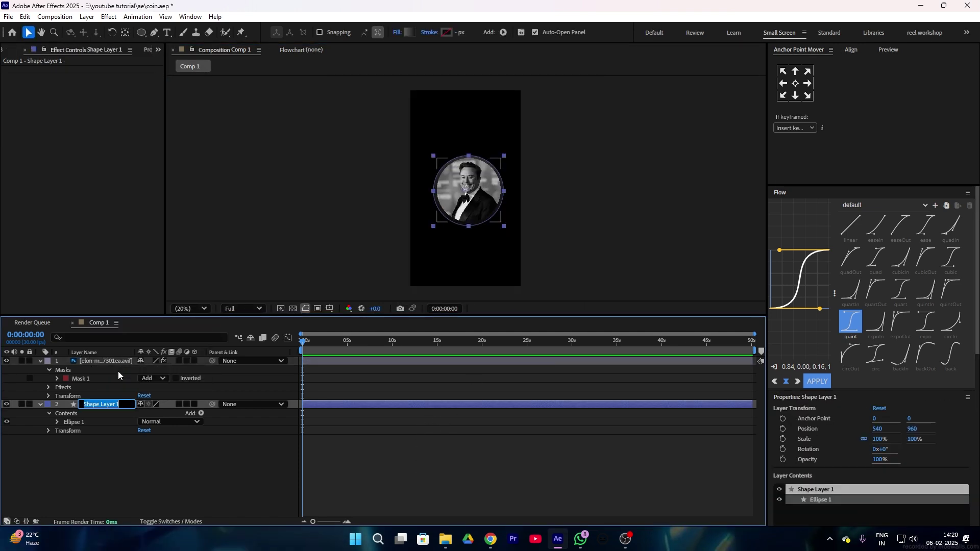
{"action": "type", "text": "coin b"}
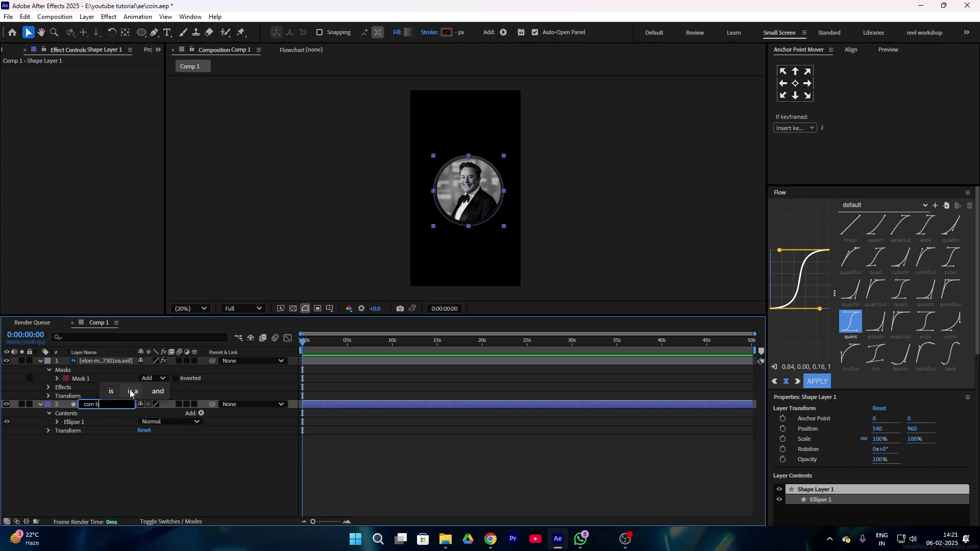
{"action": "type", "text": "g"}
{"action": "left_click", "coordinate": [153, 469]}
{"action": "scroll", "coordinate": [449, 206], "scroll_direction": "up", "scroll_amount": 2}
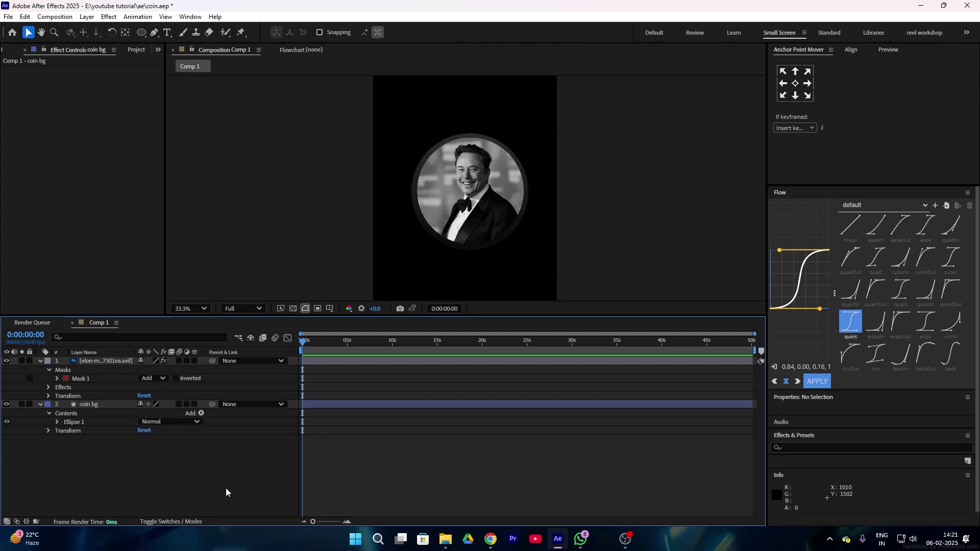
Step: Make the portrait and coin bg layers 3D and switch the composition's renderer to Advanced 3D
{"action": "left_click_drag", "start_coordinate": [162, 477], "coordinate": [69, 363]}
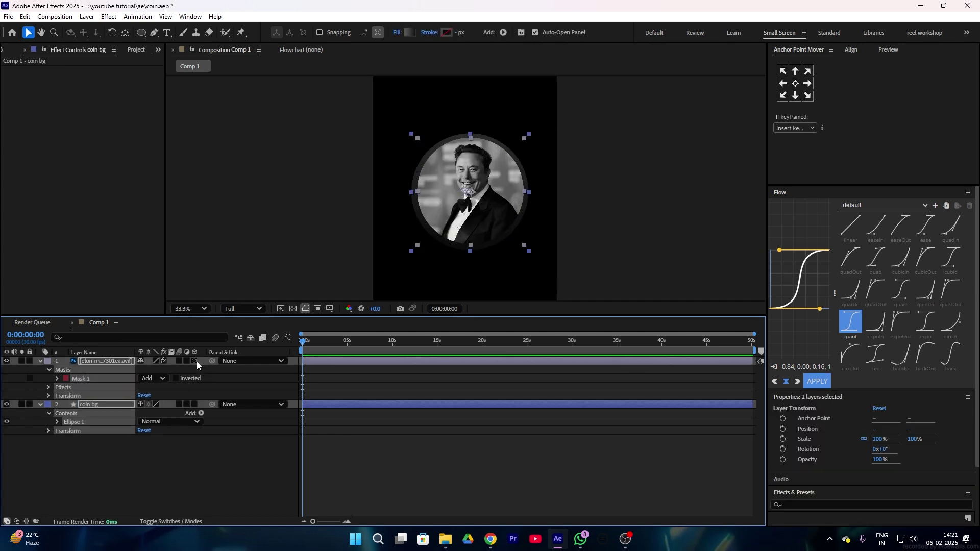
{"action": "left_click", "coordinate": [195, 360]}
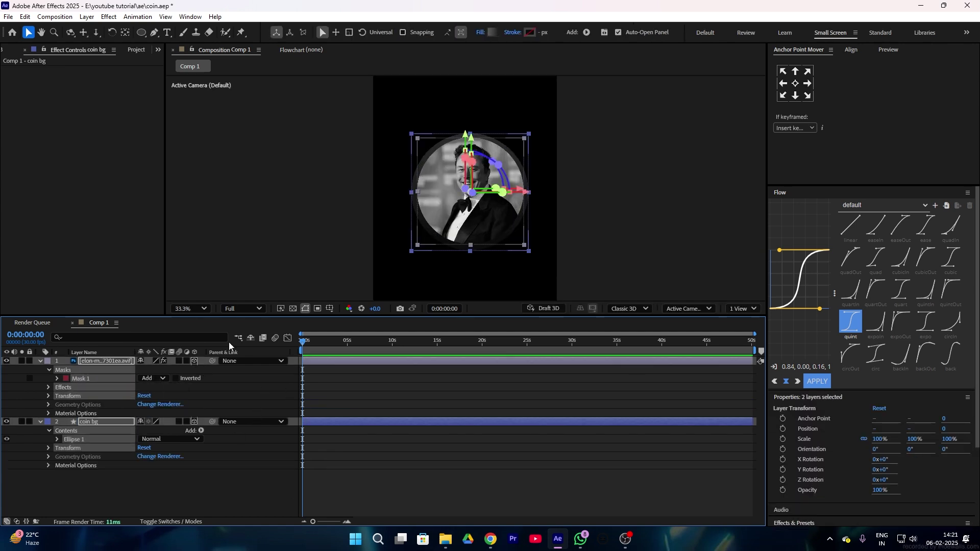
{"action": "left_click", "coordinate": [248, 470]}
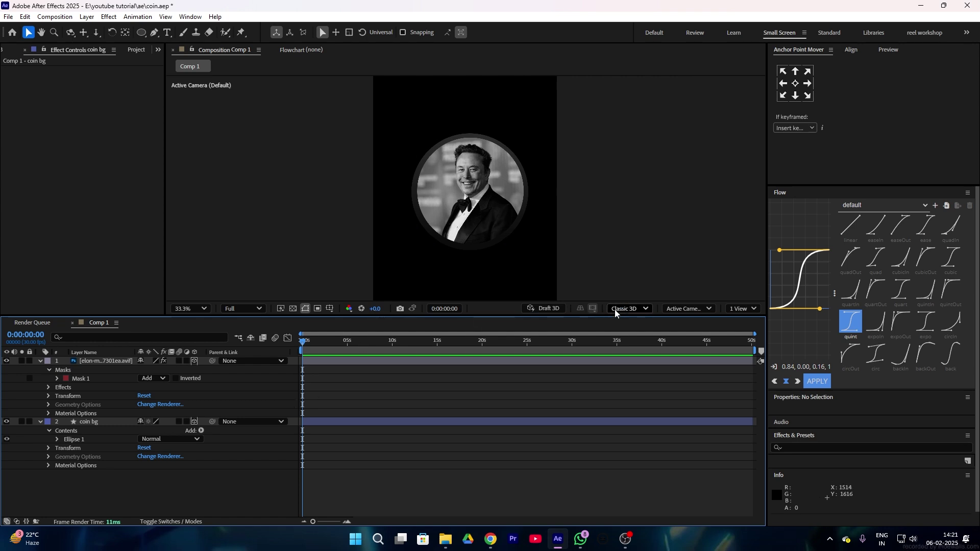
{"action": "left_click", "coordinate": [629, 309]}
{"action": "left_click", "coordinate": [638, 335]}
Step: Split the composition preview into 2 Views and use Custom View 3 for the second view
{"action": "left_click", "coordinate": [750, 309]}
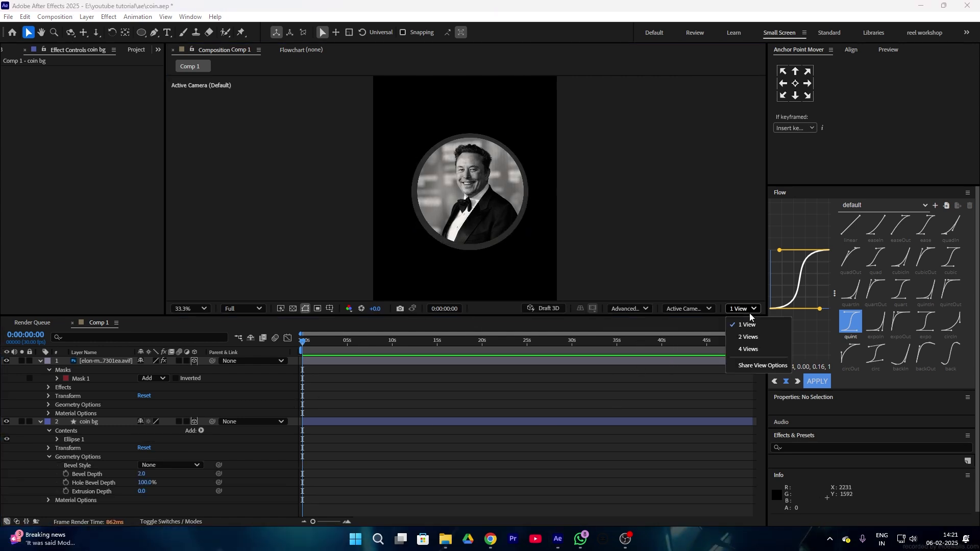
{"action": "left_click", "coordinate": [748, 337]}
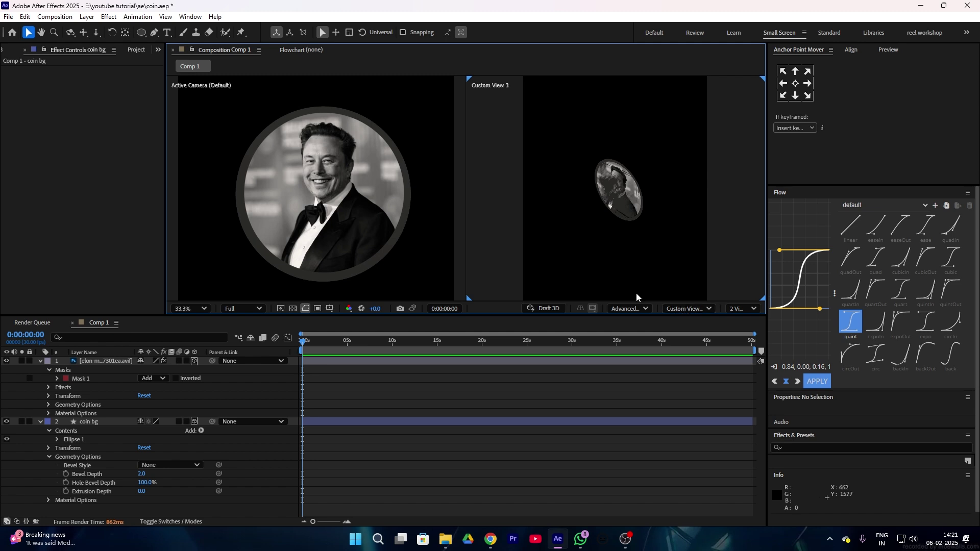
{"action": "left_click", "coordinate": [690, 308]}
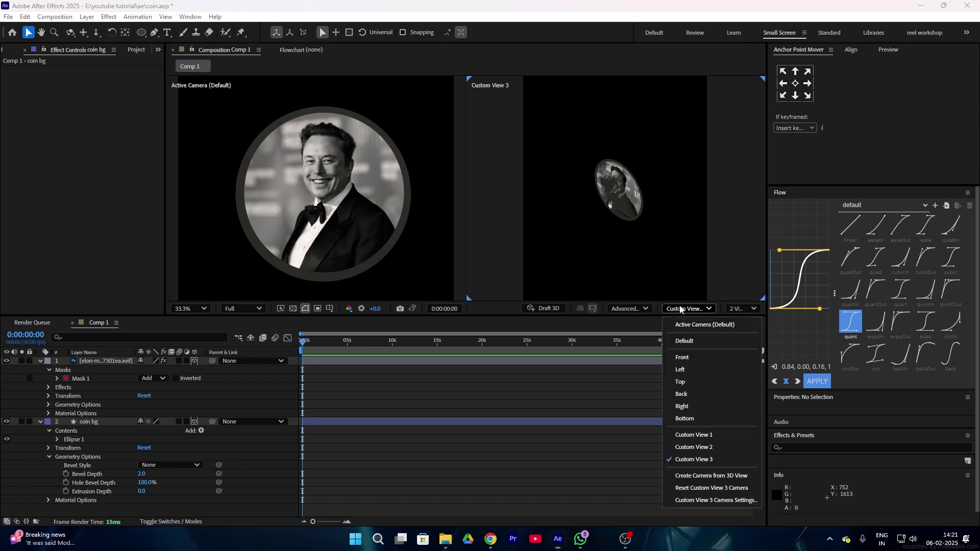
{"action": "left_click", "coordinate": [714, 461]}
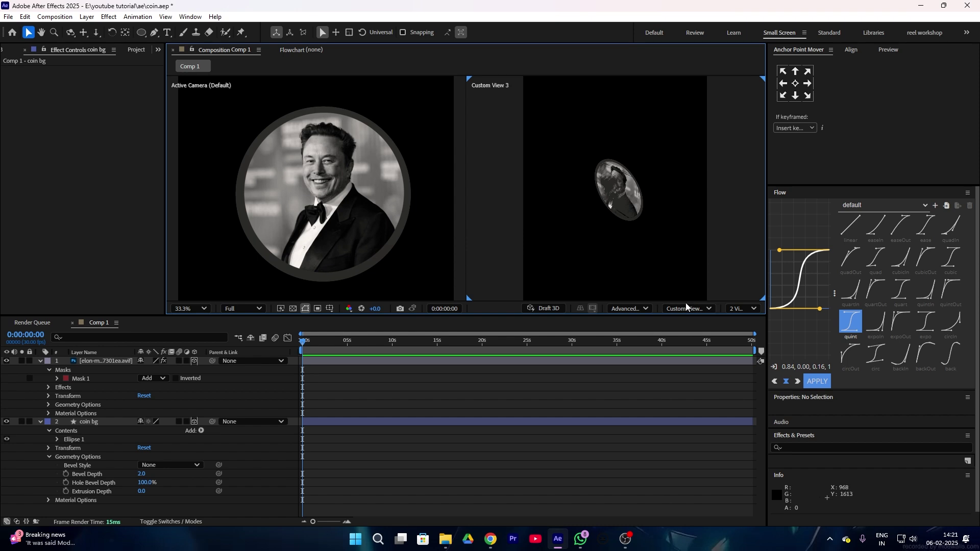
Step: Extrude the coin bg layer by setting its extrusion depth to about 32
{"action": "left_click", "coordinate": [46, 457]}
{"action": "left_click", "coordinate": [44, 456]}
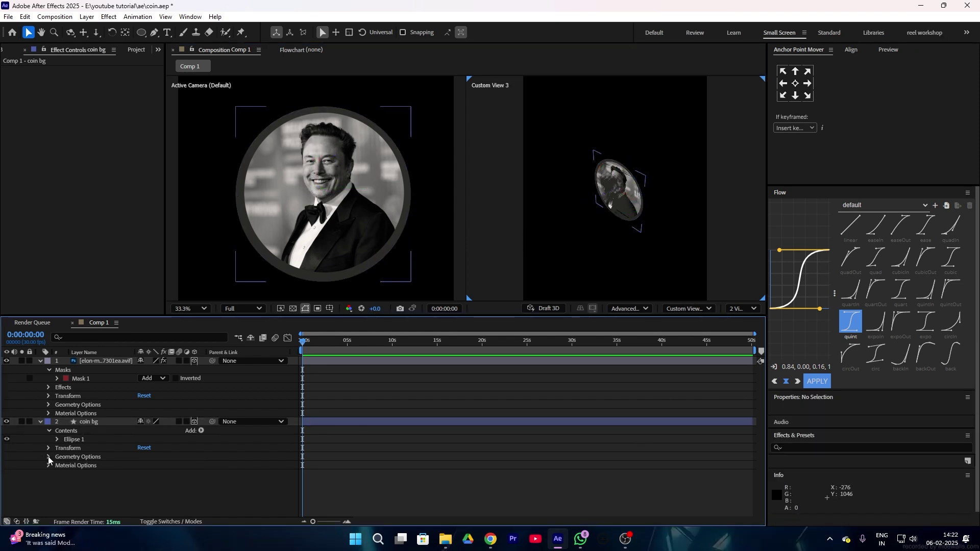
{"action": "left_click", "coordinate": [50, 457]}
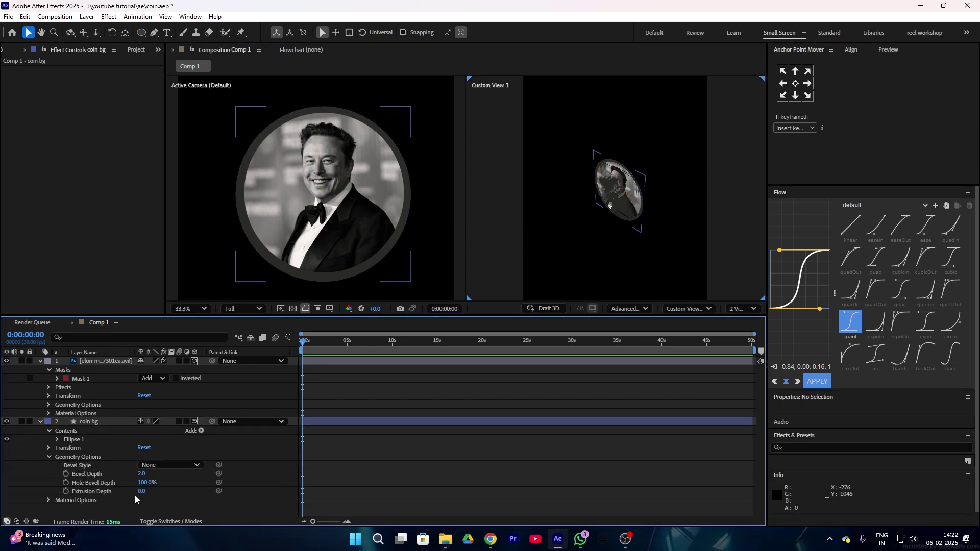
{"action": "left_click_drag", "start_coordinate": [141, 491], "coordinate": [157, 490]}
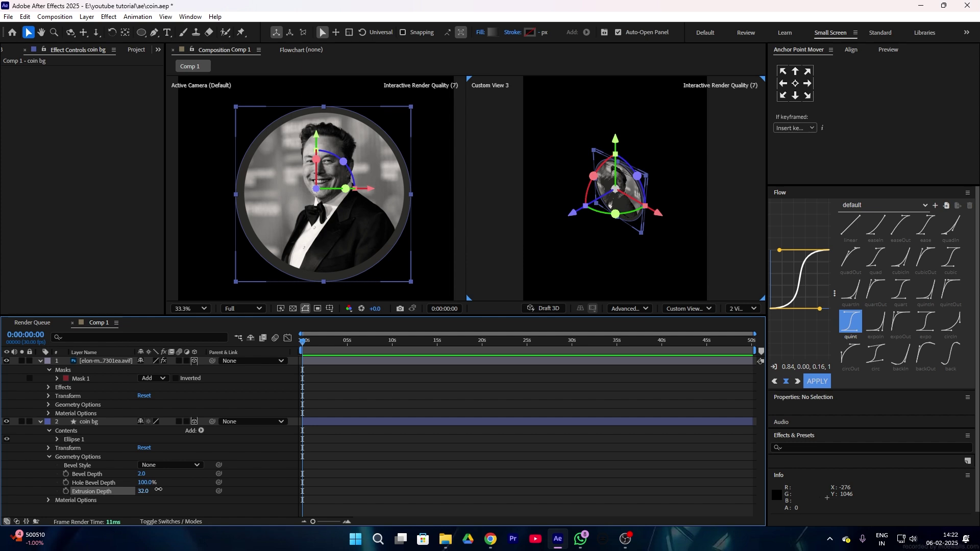
{"action": "left_click", "coordinate": [159, 490]}
{"action": "scroll", "coordinate": [707, 197], "scroll_direction": "up", "scroll_amount": 2}
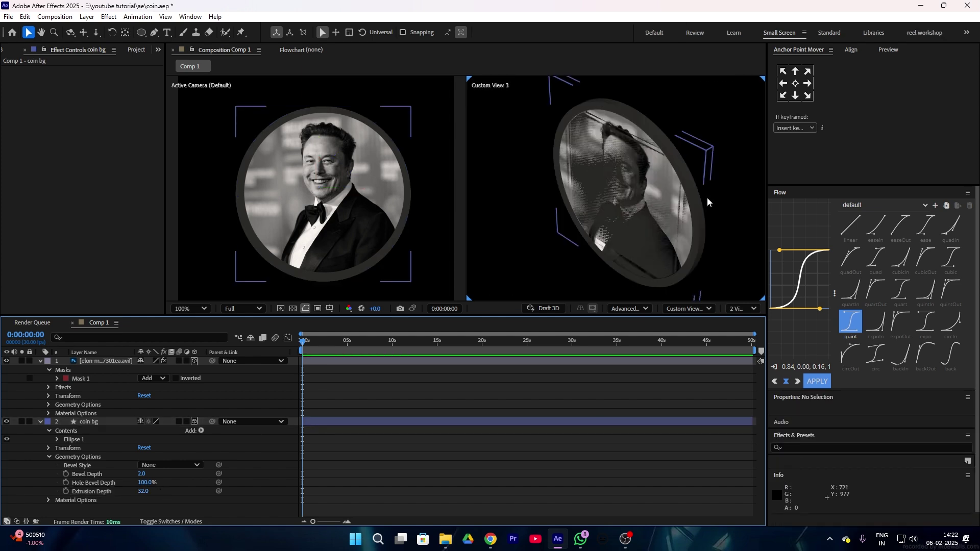
Step: Move the portrait layer slightly forward along Z, to about -3.5, so it sits in front of the coin's face
{"action": "left_click", "coordinate": [115, 362]}
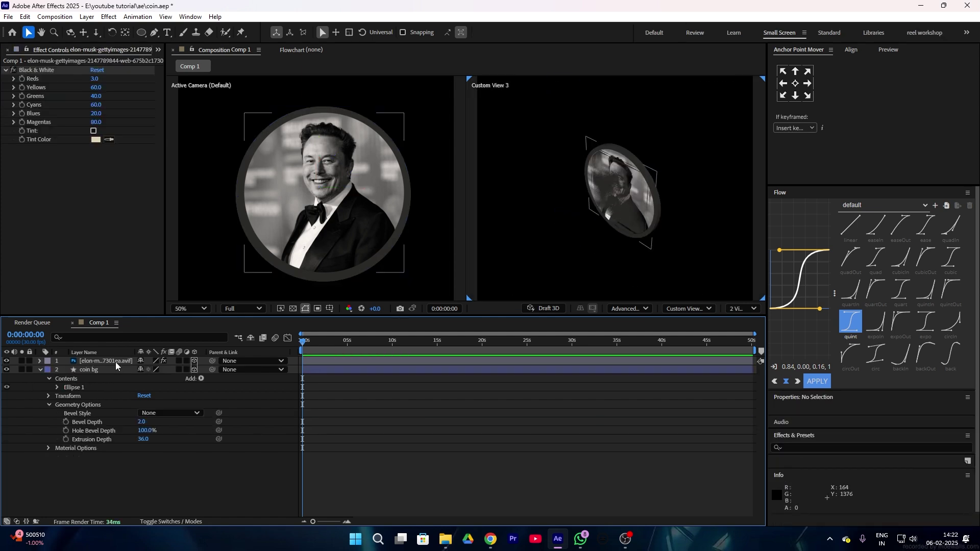
{"action": "left_click", "coordinate": [116, 363]}
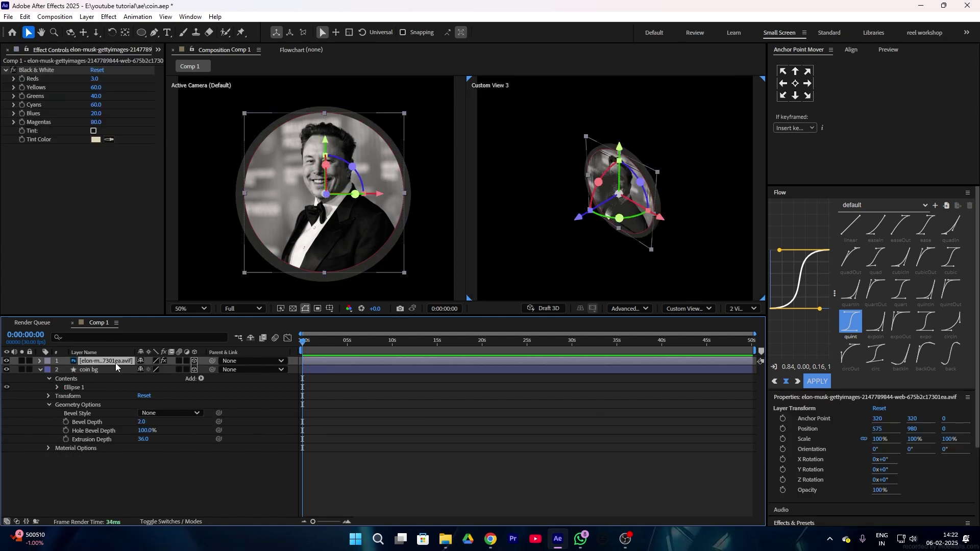
{"action": "scroll", "coordinate": [585, 237], "scroll_direction": "up", "scroll_amount": 2}
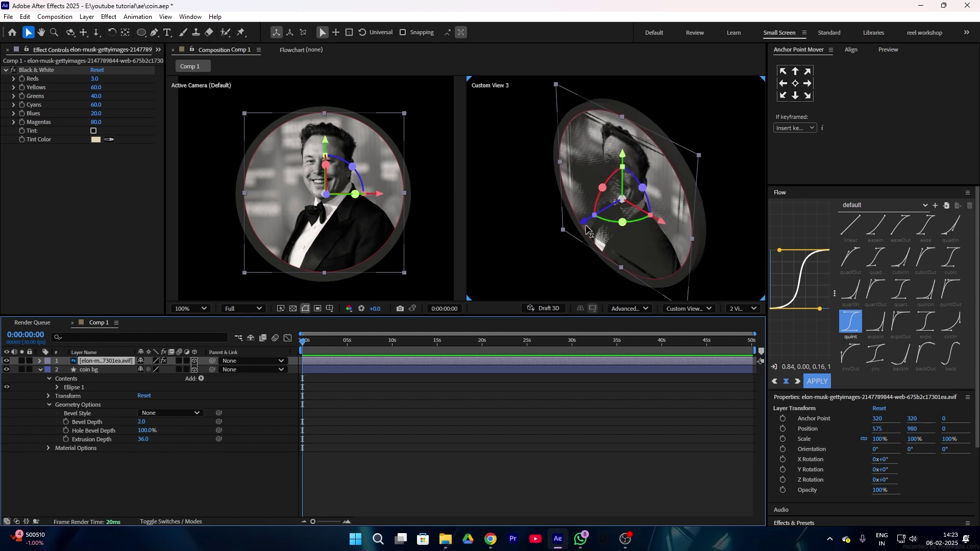
{"action": "left_click_drag", "start_coordinate": [586, 231], "coordinate": [583, 229]}
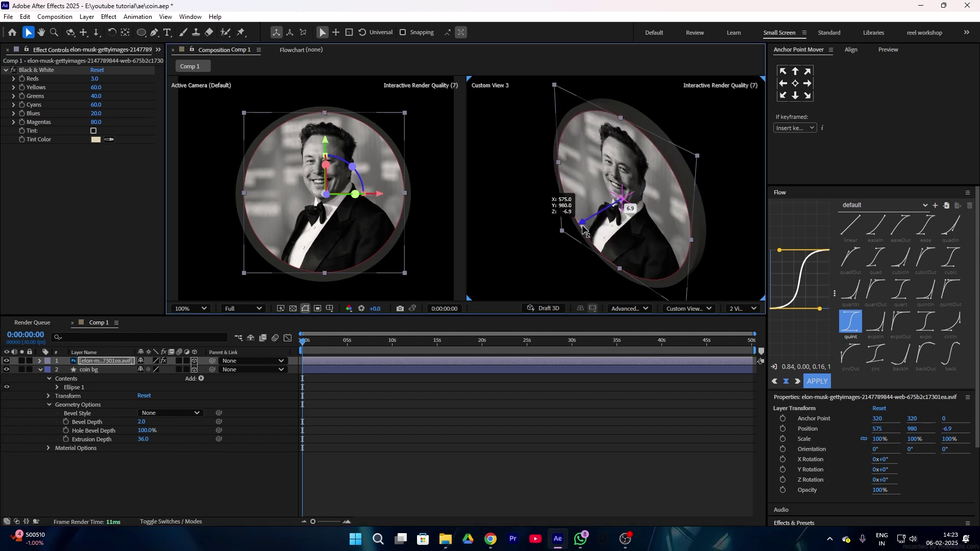
Step: Create a null object and parent the portrait and coin bg layers to it
{"action": "right_click", "coordinate": [116, 480]}
{"action": "mouse_move", "coordinate": [143, 353]}
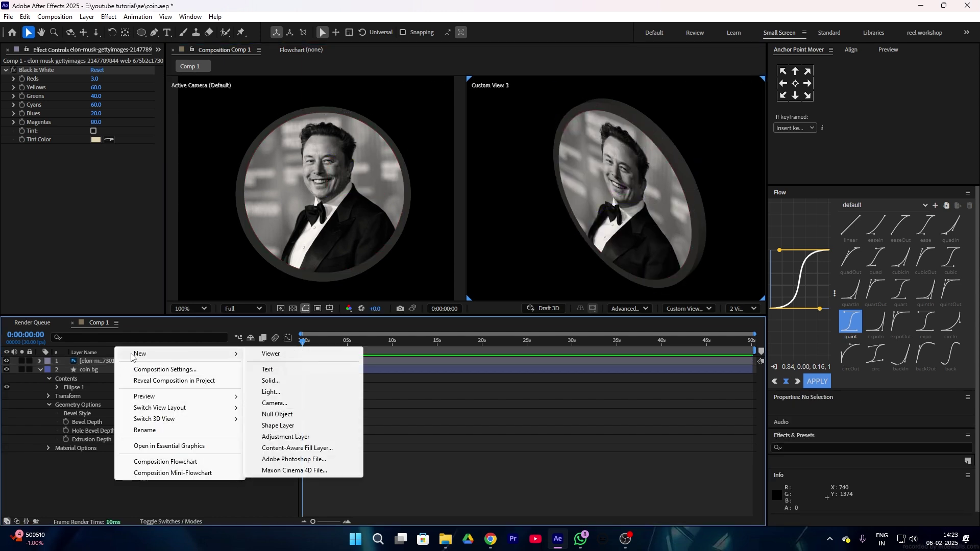
{"action": "left_click", "coordinate": [279, 417]}
{"action": "left_click_drag", "start_coordinate": [219, 390], "coordinate": [126, 368]}
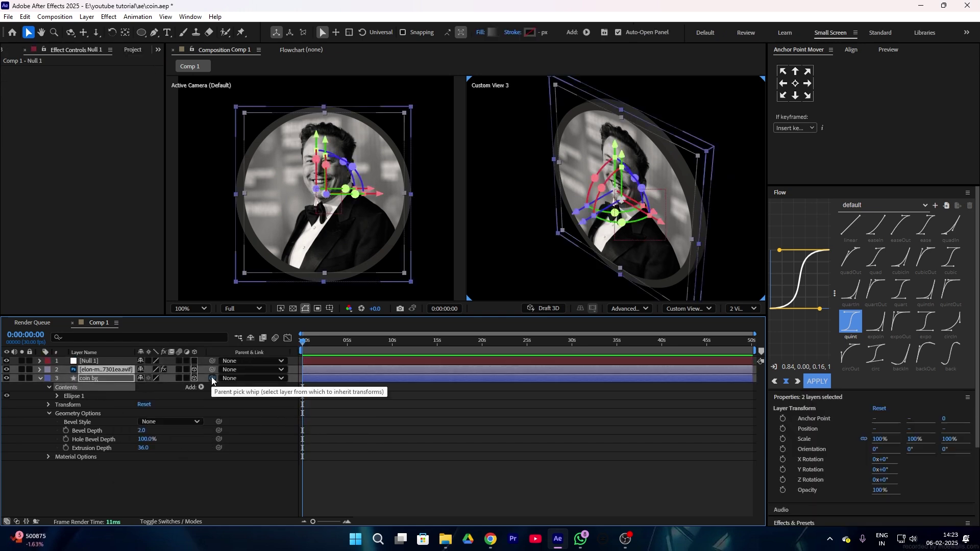
{"action": "left_click_drag", "start_coordinate": [213, 378], "coordinate": [88, 360]}
{"action": "left_click", "coordinate": [89, 361]}
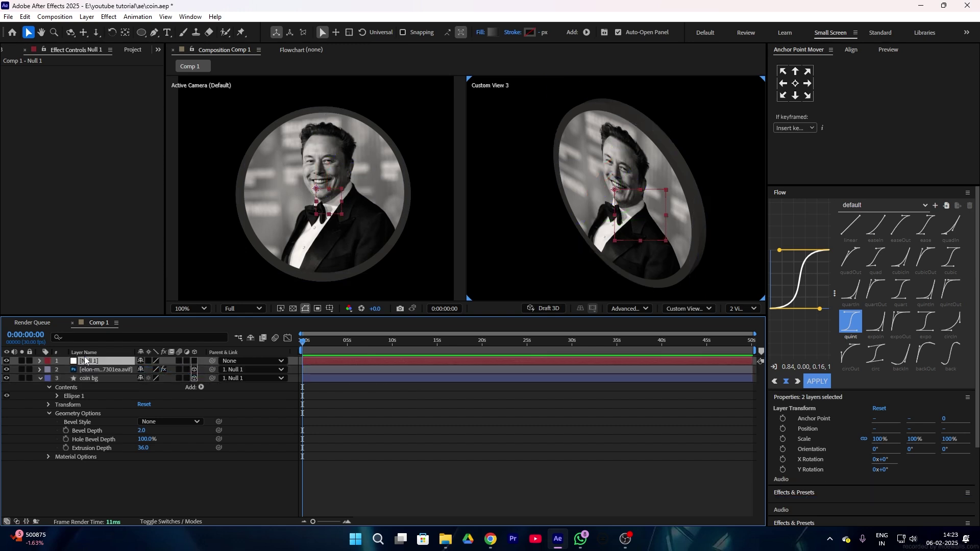
Step: Make Null 1 a 3D layer and test spinning the coin with its Y rotation
{"action": "left_click", "coordinate": [35, 361]}
{"action": "left_click", "coordinate": [38, 361]}
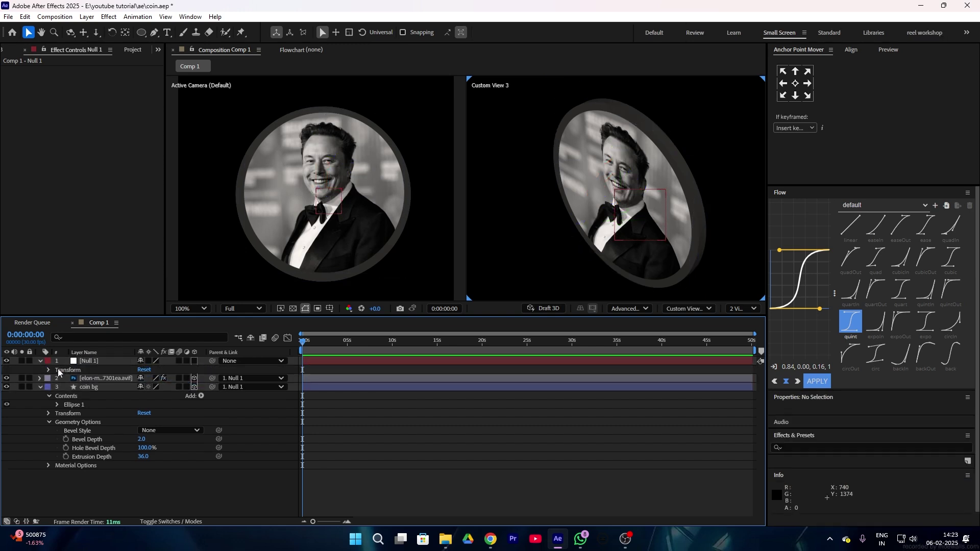
{"action": "left_click", "coordinate": [48, 370]}
{"action": "left_click", "coordinate": [194, 361]}
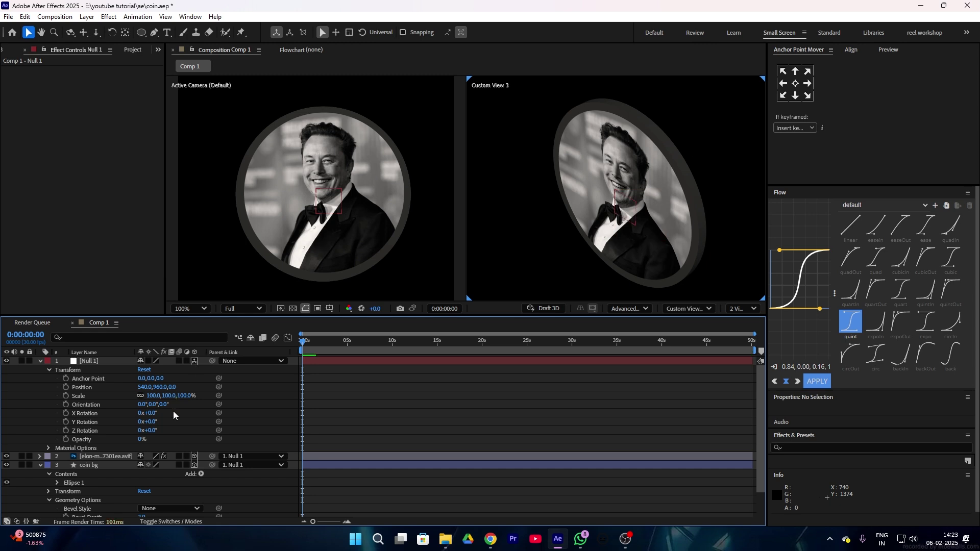
{"action": "left_click_drag", "start_coordinate": [153, 422], "coordinate": [210, 423]}
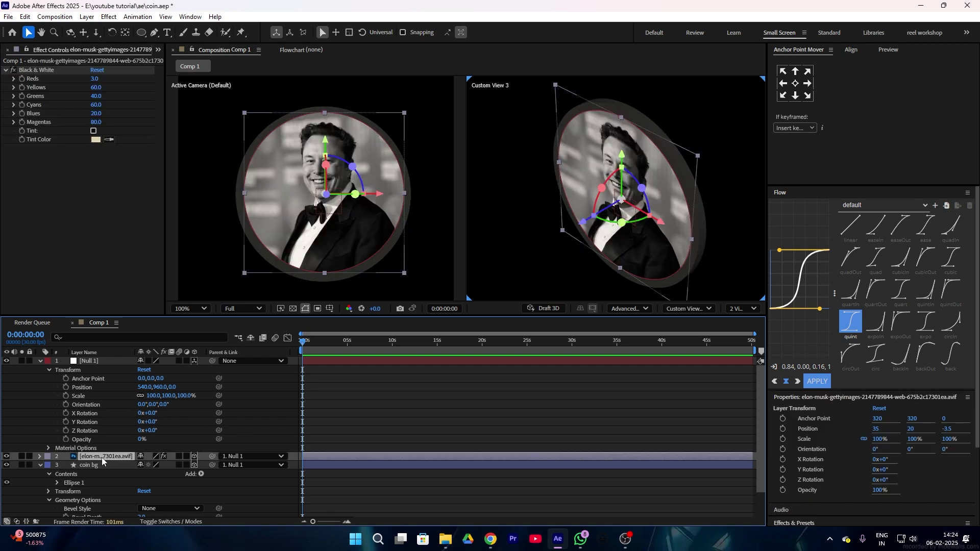
Step: Duplicate the masked portrait layer
{"action": "key", "text": "ctrl+d"}
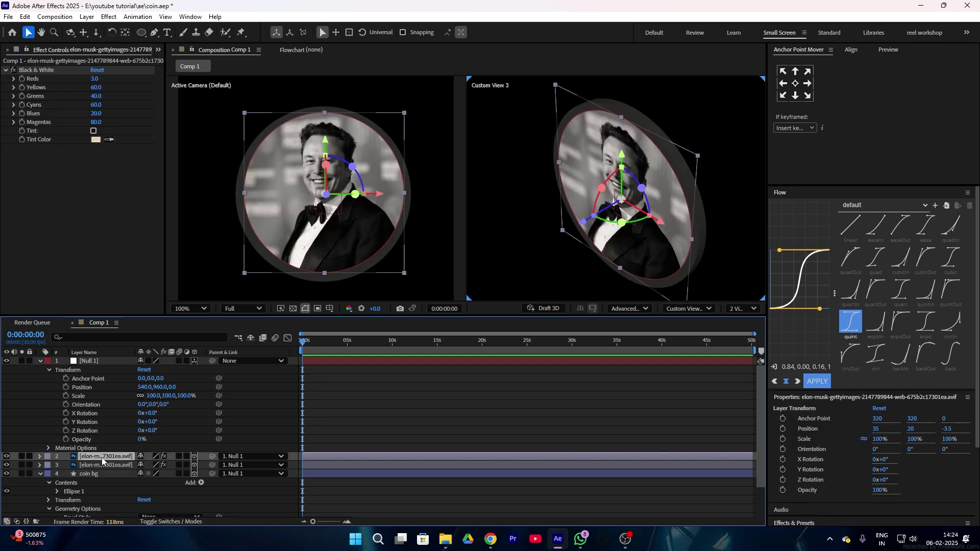
{"action": "mouse_move", "coordinate": [149, 413]}
{"action": "left_mouse_down"}
{"action": "mouse_move", "coordinate": [180, 401]}
{"action": "mouse_move", "coordinate": [150, 400]}
{"action": "left_mouse_up"}
{"action": "left_click", "coordinate": [172, 425]}
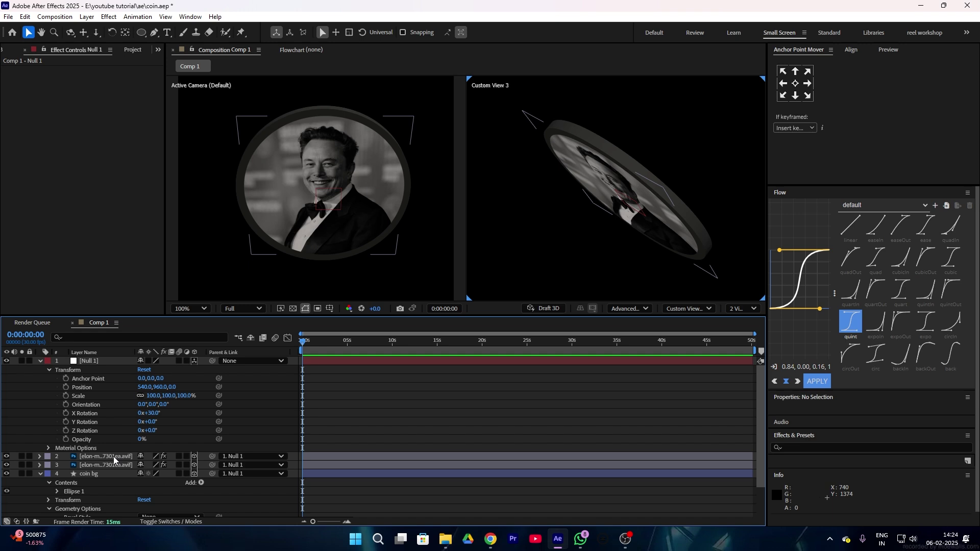
{"action": "left_click", "coordinate": [114, 457]}
{"action": "left_click", "coordinate": [153, 414]}
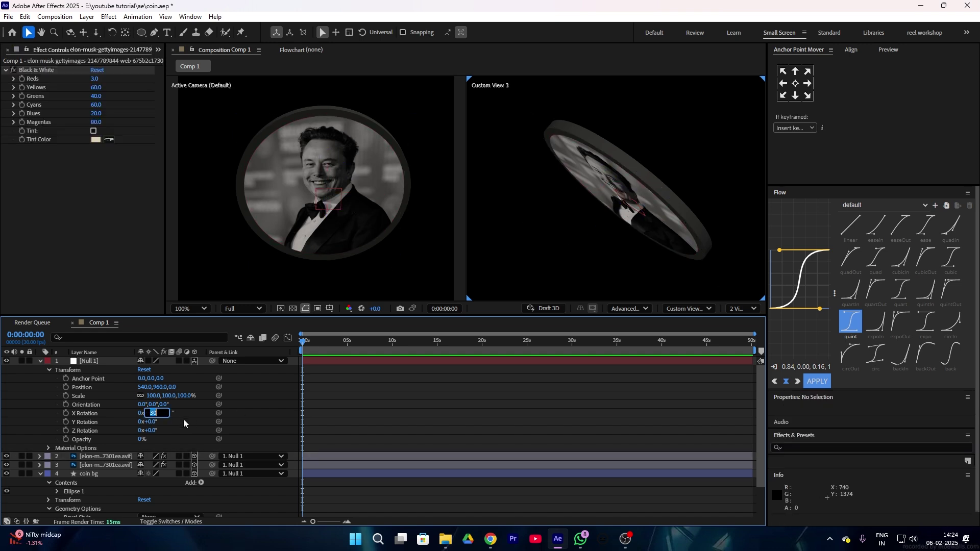
{"action": "type", "text": "00"}
{"action": "key", "text": "Return"}
Step: Turn the coin with Null 1's Y rotation and place the duplicate portrait on its back face at a Z position of about 40
{"action": "left_click_drag", "start_coordinate": [152, 422], "coordinate": [179, 422]}
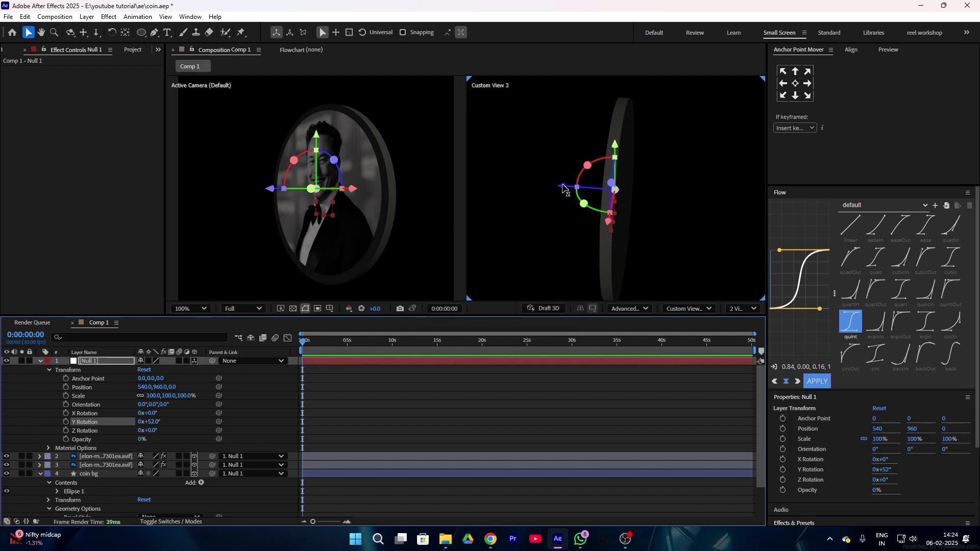
{"action": "left_click", "coordinate": [109, 456]}
{"action": "left_click_drag", "start_coordinate": [559, 198], "coordinate": [571, 198]}
{"action": "left_click_drag", "start_coordinate": [155, 422], "coordinate": [193, 394]}
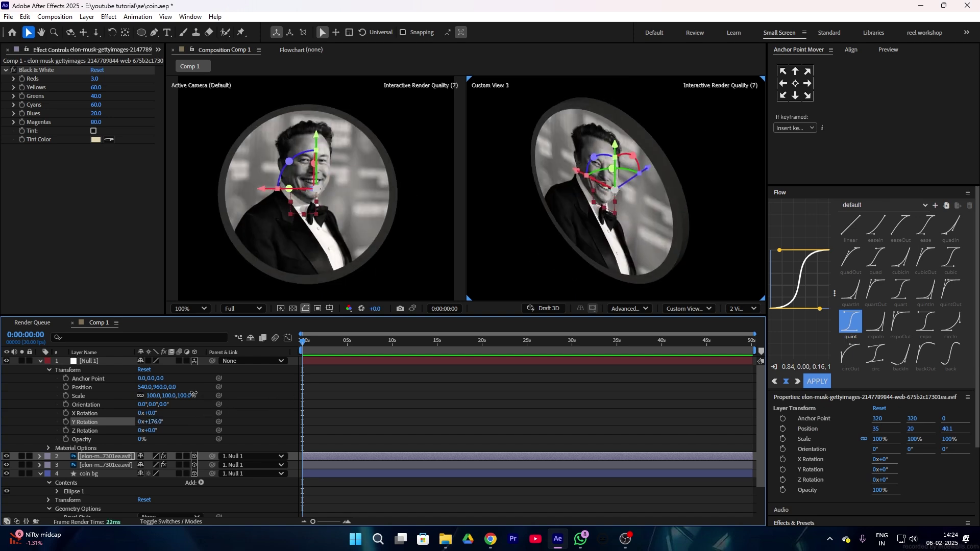
Step: Set the coin bg fill to a linear gradient from grey 5B5B5B to black 000000
{"action": "left_click", "coordinate": [481, 33]}
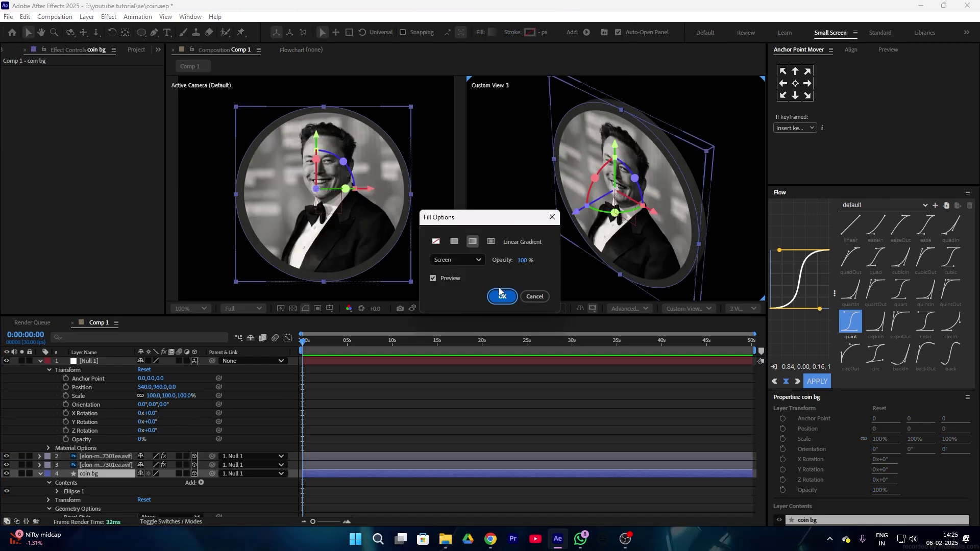
{"action": "left_click", "coordinate": [501, 293]}
{"action": "left_click", "coordinate": [492, 33]}
{"action": "left_click", "coordinate": [572, 204]}
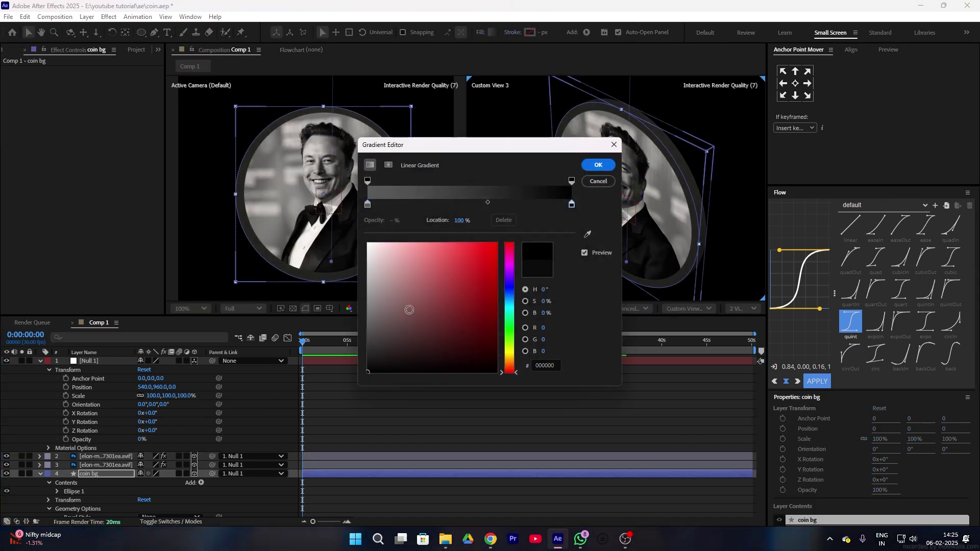
{"action": "left_click", "coordinate": [385, 324]}
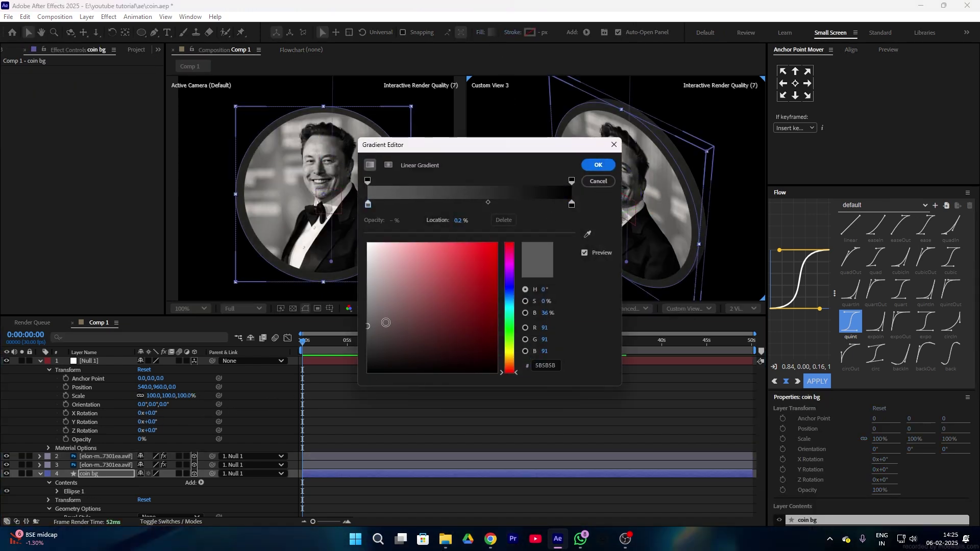
{"action": "left_click", "coordinate": [599, 165]}
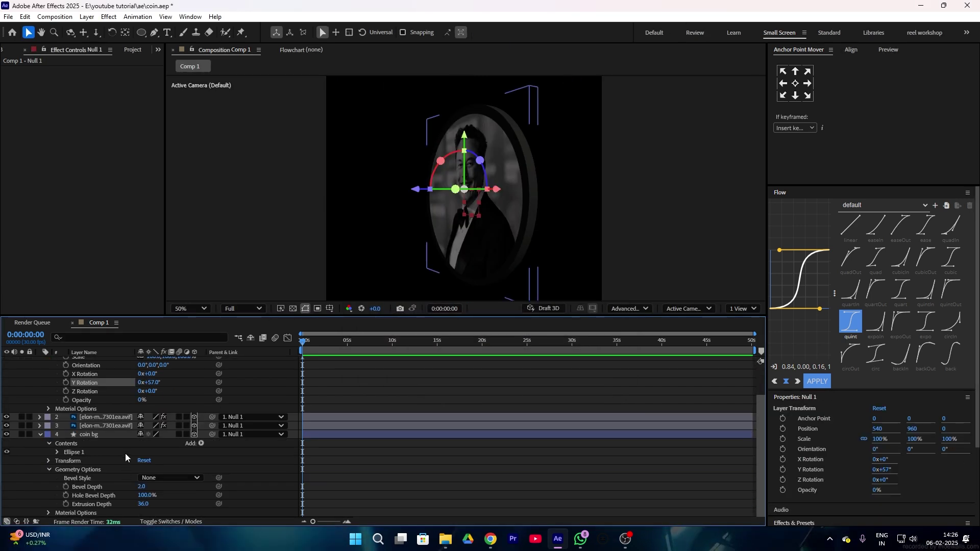
Step: Duplicate the coin bg layer and set the copy's fill to None
{"action": "left_click", "coordinate": [92, 435]}
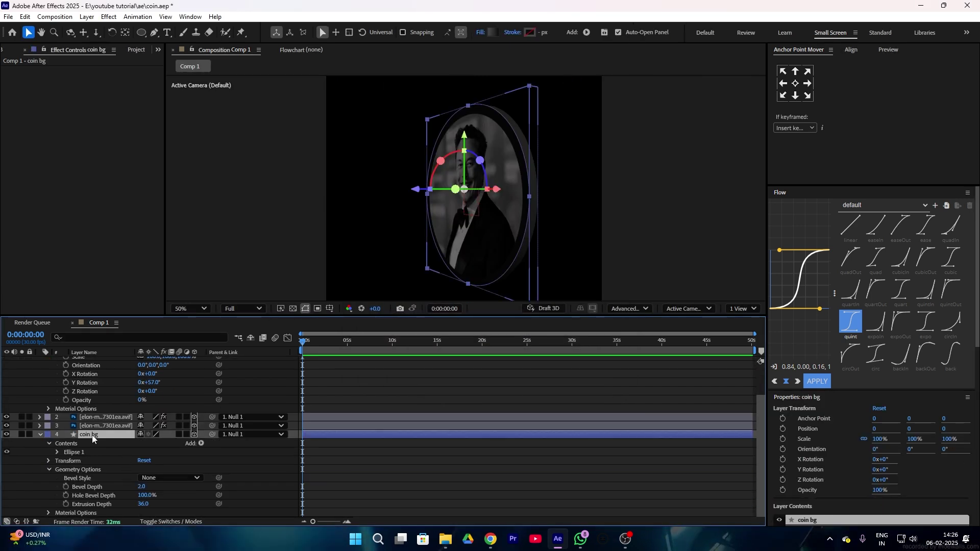
{"action": "key", "text": "ctrl+d"}
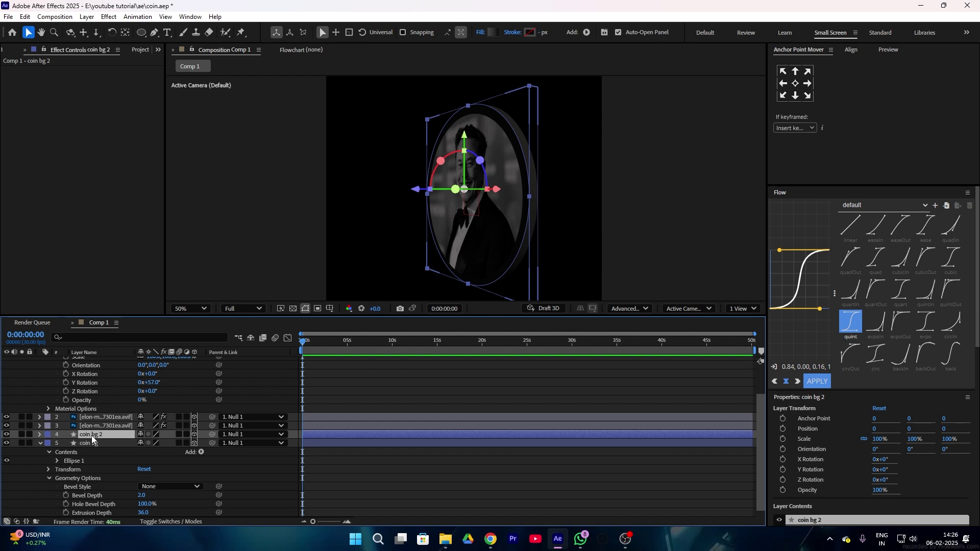
{"action": "left_click", "coordinate": [480, 32]}
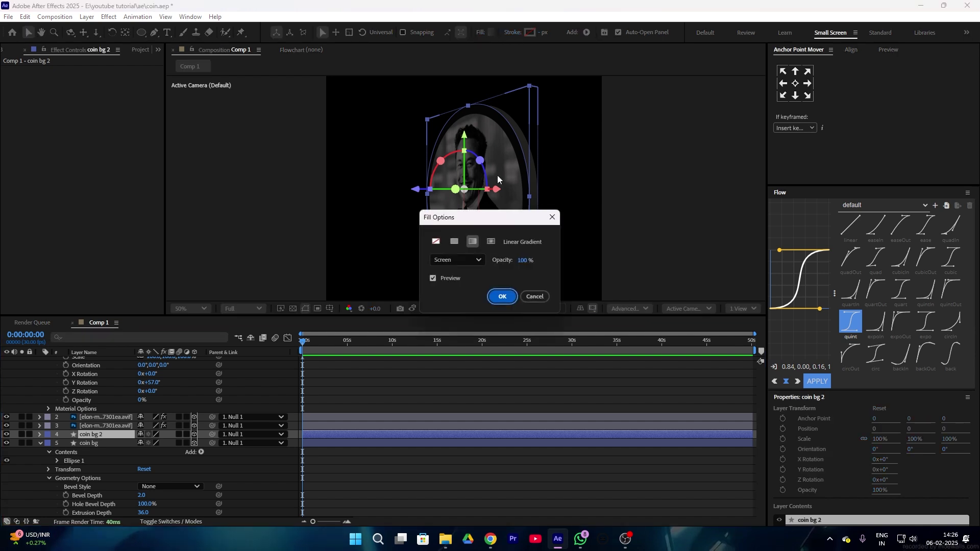
{"action": "left_click", "coordinate": [503, 299]}
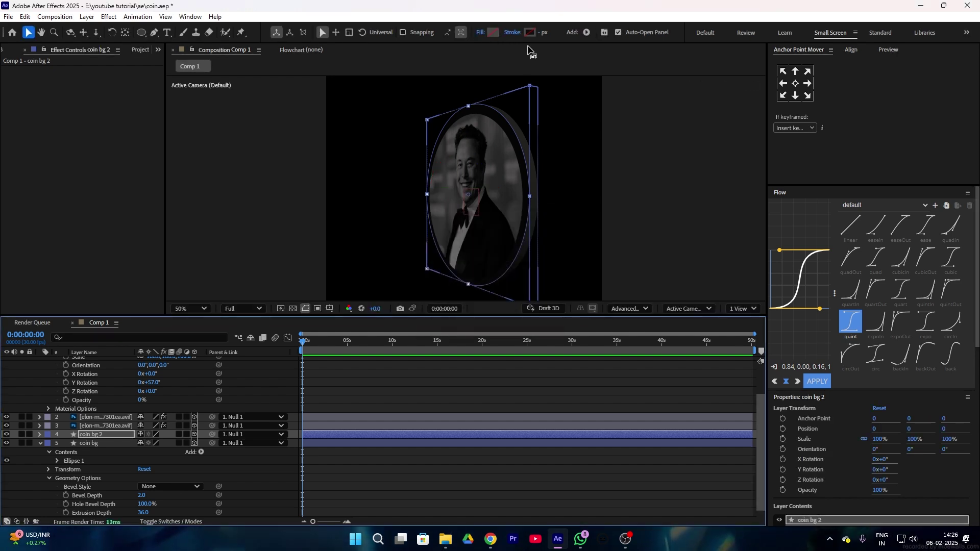
Step: Give the coin bg copy a solid white stroke with a width of 1 px
{"action": "left_click", "coordinate": [512, 33]}
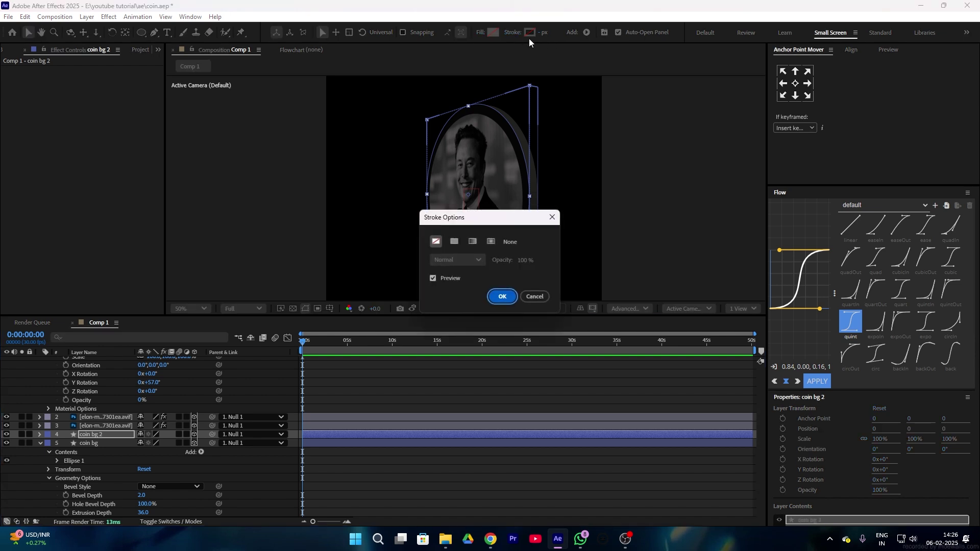
{"action": "left_click", "coordinate": [455, 241]}
{"action": "left_click", "coordinate": [502, 298]}
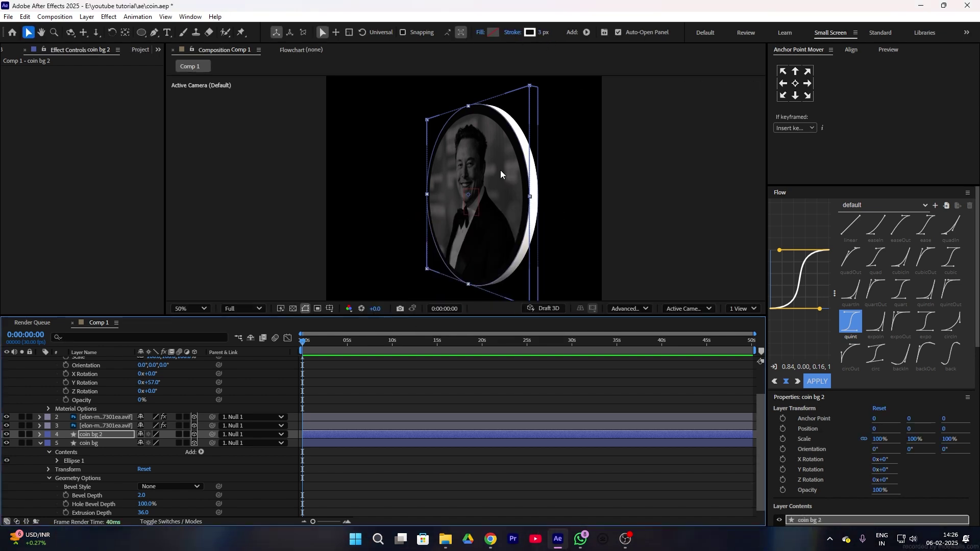
{"action": "left_click", "coordinate": [541, 32]}
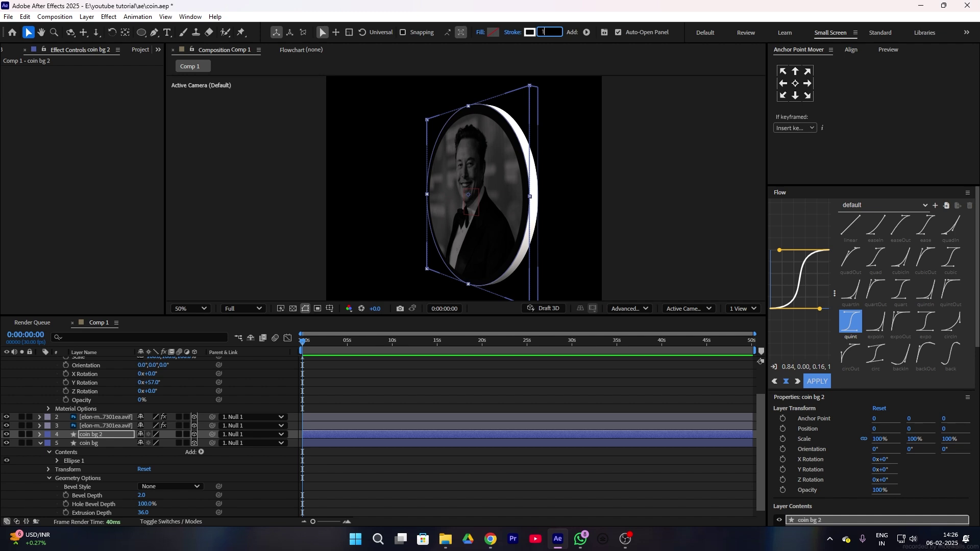
{"action": "left_click", "coordinate": [451, 382]}
Step: Rename the coin bg 2 layer as "stroke"
{"action": "right_click", "coordinate": [89, 436]}
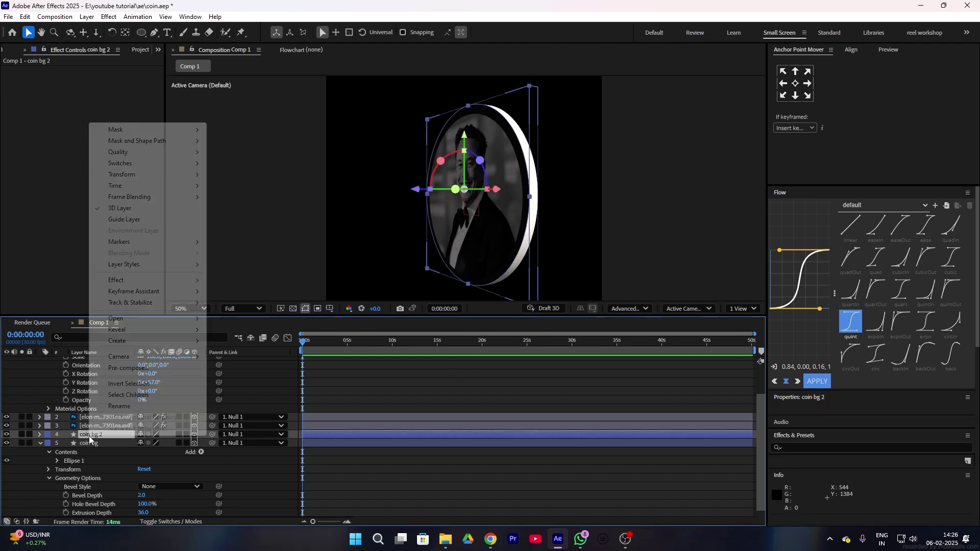
{"action": "left_click", "coordinate": [125, 406]}
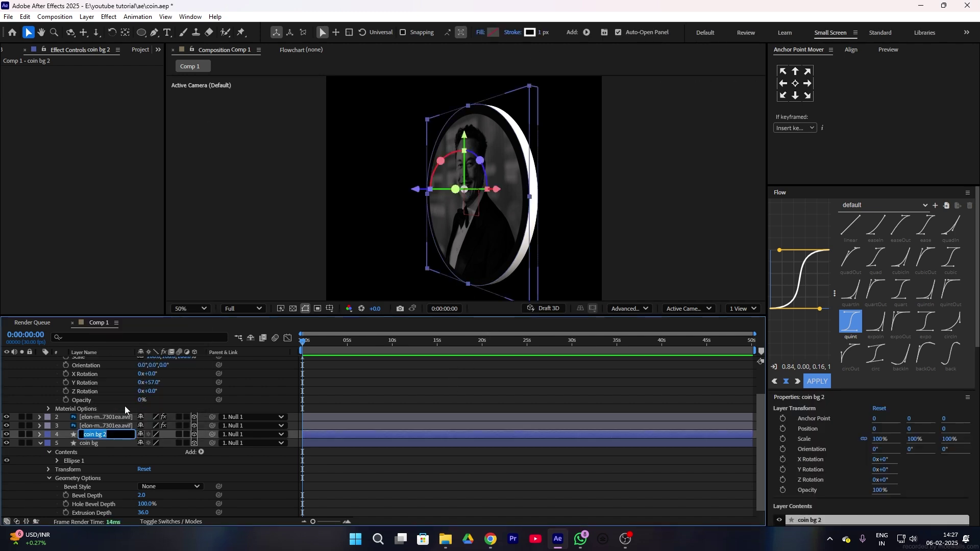
{"action": "type", "text": "stroke"}
{"action": "left_click", "coordinate": [78, 434]}
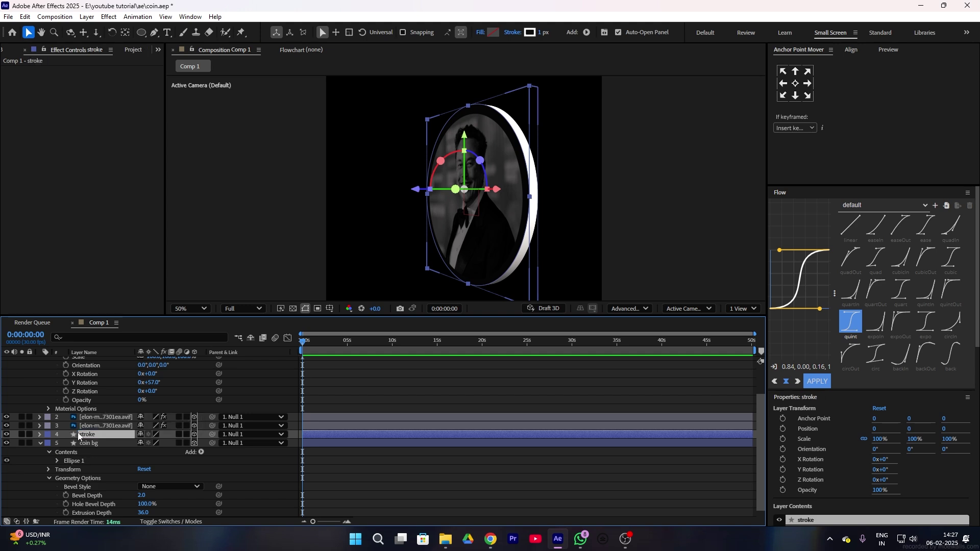
Step: Add dashes to the Ellipse 1 stroke of the stroke layer and set the dash length to 78
{"action": "left_click", "coordinate": [39, 435]}
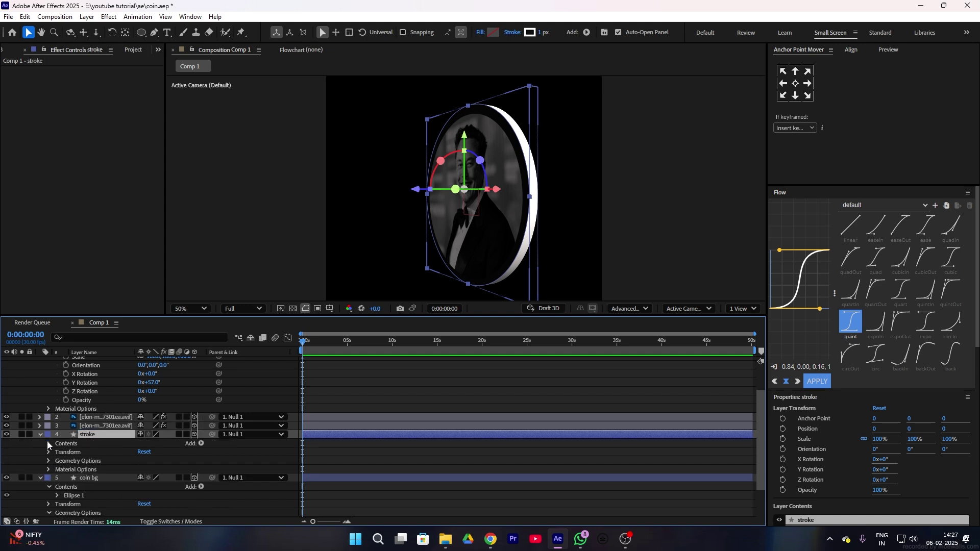
{"action": "left_click", "coordinate": [49, 443]}
{"action": "left_click", "coordinate": [53, 451]}
{"action": "left_click", "coordinate": [59, 454]}
{"action": "left_click", "coordinate": [65, 469]}
{"action": "scroll", "coordinate": [71, 471], "scroll_direction": "down", "scroll_amount": 1}
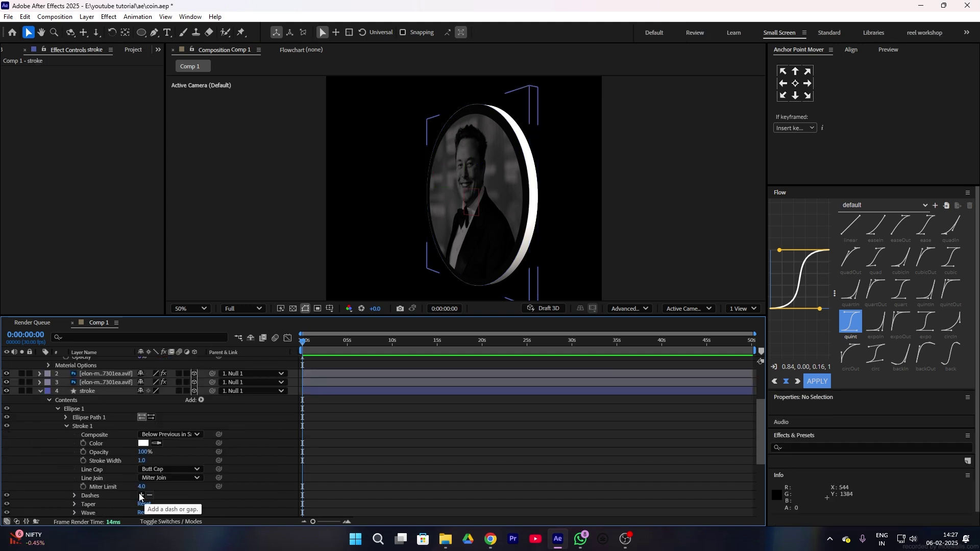
{"action": "left_click", "coordinate": [141, 495]}
{"action": "scroll", "coordinate": [149, 505], "scroll_direction": "down", "scroll_amount": 2}
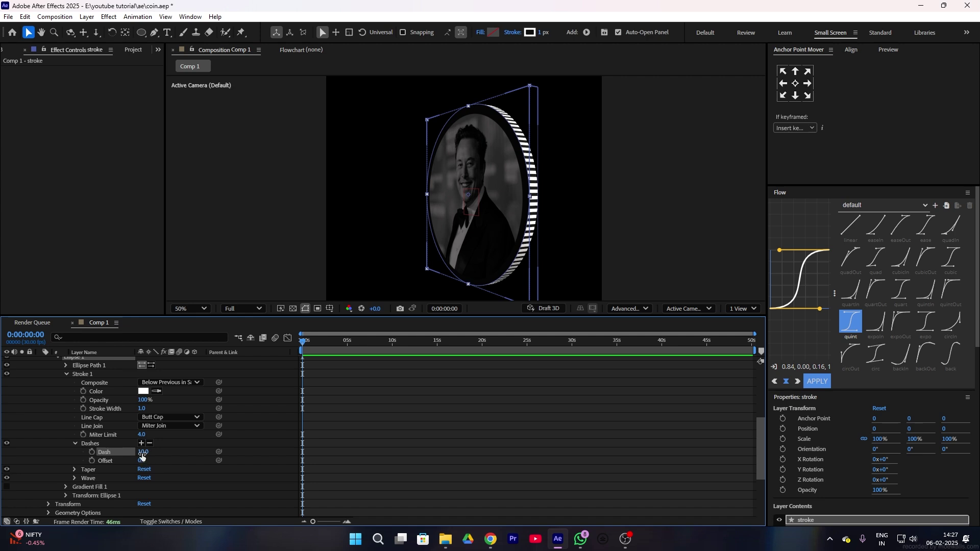
{"action": "left_click_drag", "start_coordinate": [142, 453], "coordinate": [208, 450]}
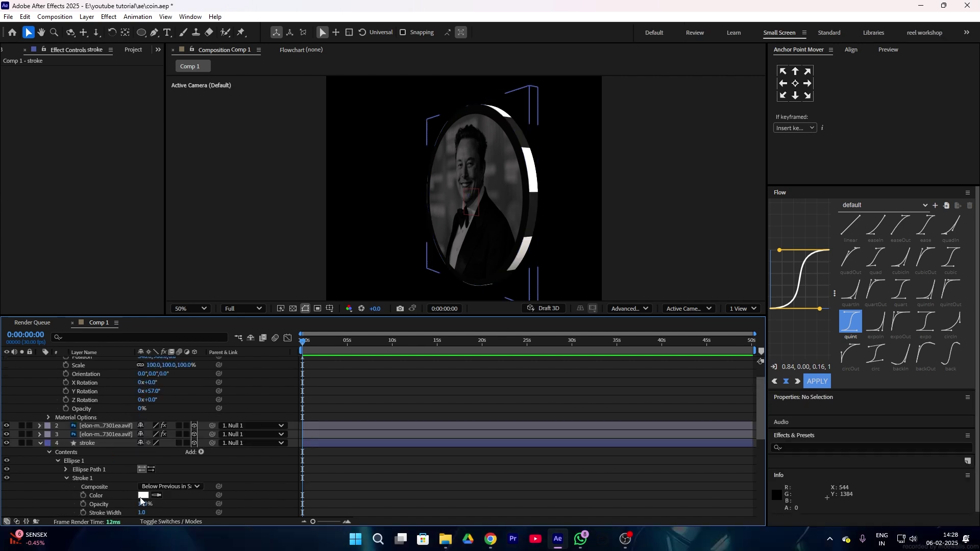
Step: Set the dashed stroke's color to dark grey 404040 and lower its opacity to about 62%
{"action": "left_click", "coordinate": [143, 495]}
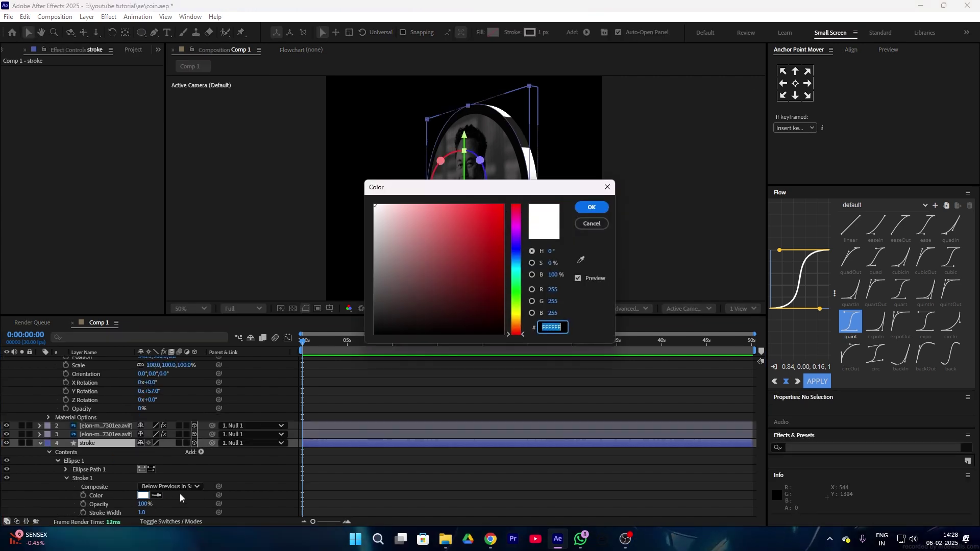
{"action": "mouse_move", "coordinate": [378, 309]}
{"action": "left_mouse_down"}
{"action": "mouse_move", "coordinate": [337, 311]}
{"action": "mouse_move", "coordinate": [332, 293]}
{"action": "mouse_move", "coordinate": [328, 301]}
{"action": "left_mouse_up"}
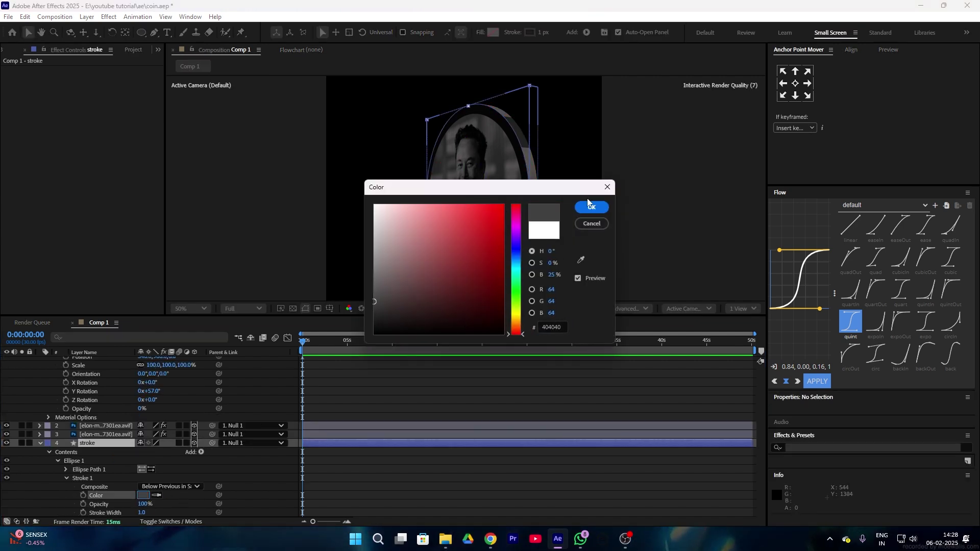
{"action": "left_click", "coordinate": [588, 205]}
{"action": "left_click", "coordinate": [455, 384]}
{"action": "scroll", "coordinate": [325, 160], "scroll_direction": "up", "scroll_amount": 1}
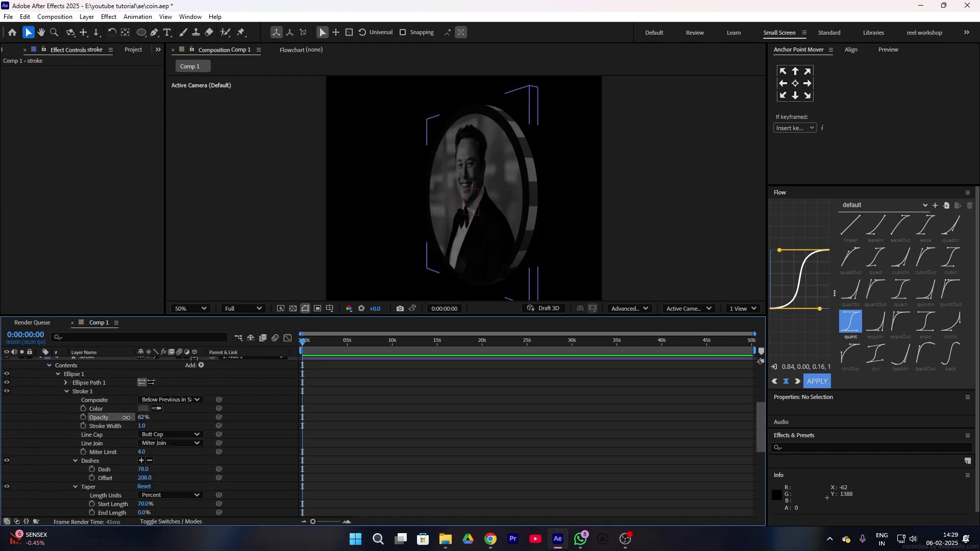
{"action": "left_click_drag", "start_coordinate": [144, 418], "coordinate": [135, 418]}
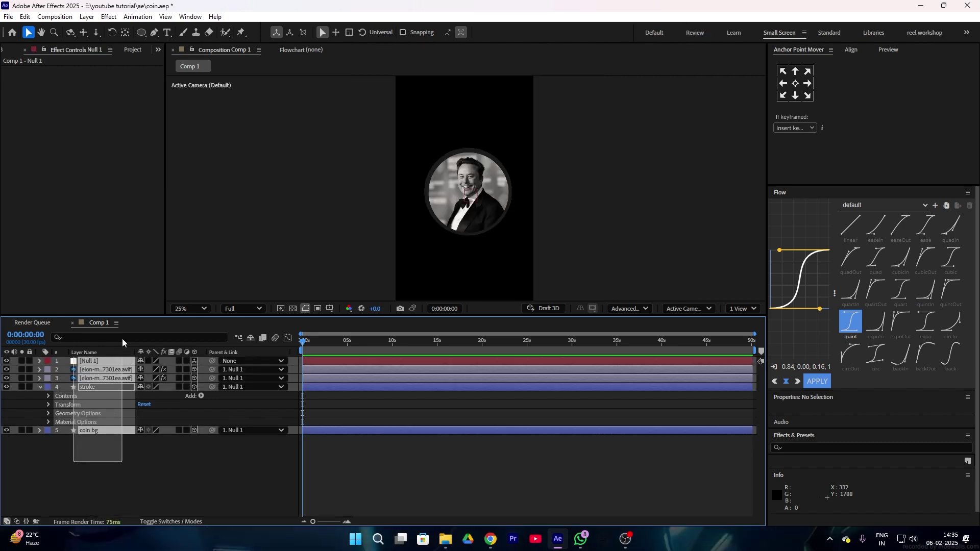
Step: Pre-compose all five coin layers, including the null, into Pre-comp 1 with all attributes moved
{"action": "left_click_drag", "start_coordinate": [122, 339], "coordinate": [123, 340]}
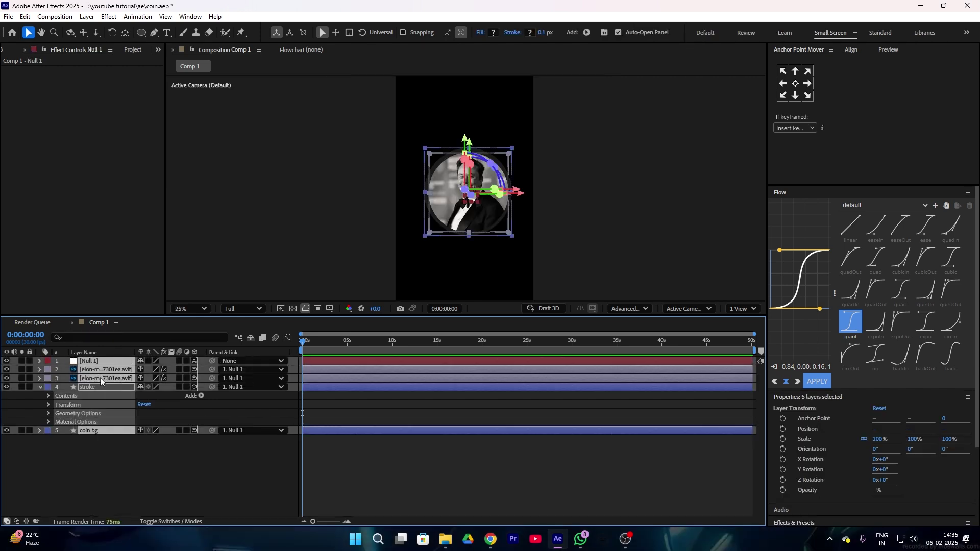
{"action": "right_click", "coordinate": [97, 376]}
{"action": "left_click", "coordinate": [144, 308]}
{"action": "left_click", "coordinate": [545, 343]}
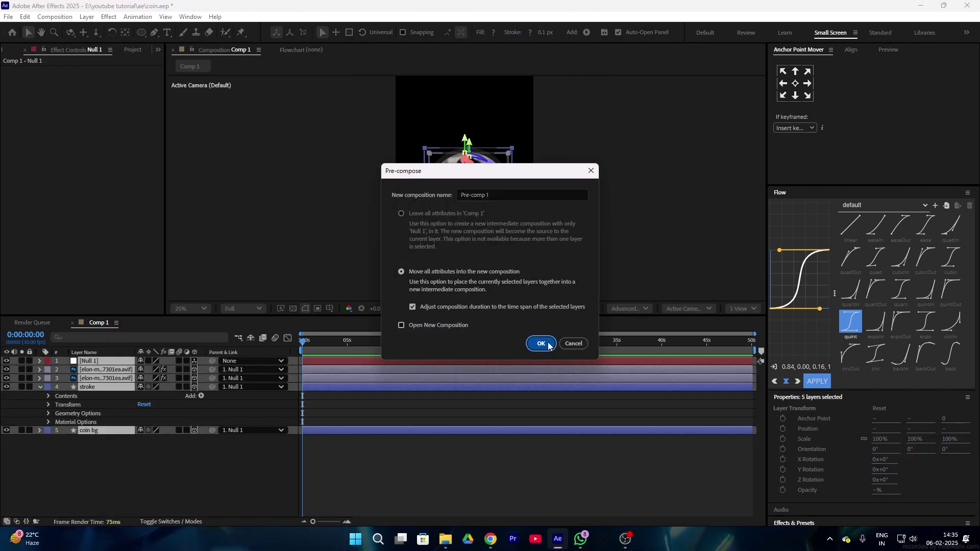
Step: Open Pre-comp 1 and start keyframing X, Y and Z Rotation of Null 1 at 0 seconds
{"action": "double_click", "coordinate": [101, 363]}
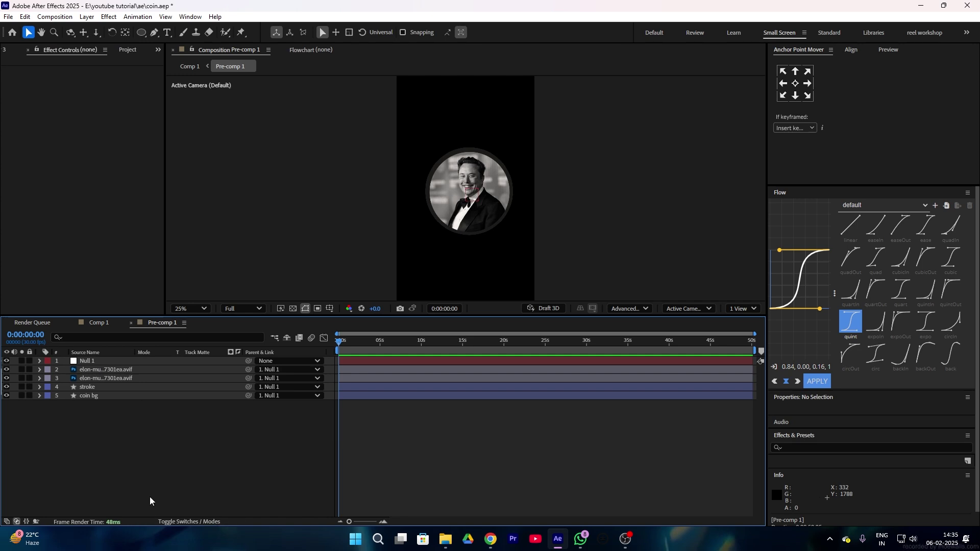
{"action": "left_click", "coordinate": [78, 363]}
{"action": "left_click", "coordinate": [39, 361]}
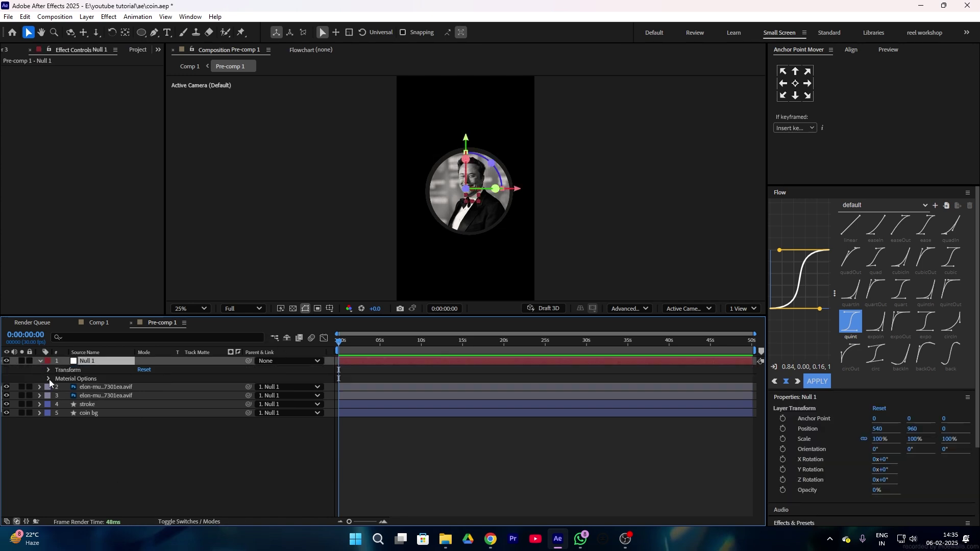
{"action": "left_click", "coordinate": [48, 371]}
{"action": "left_click_drag", "start_coordinate": [475, 342], "coordinate": [296, 354]}
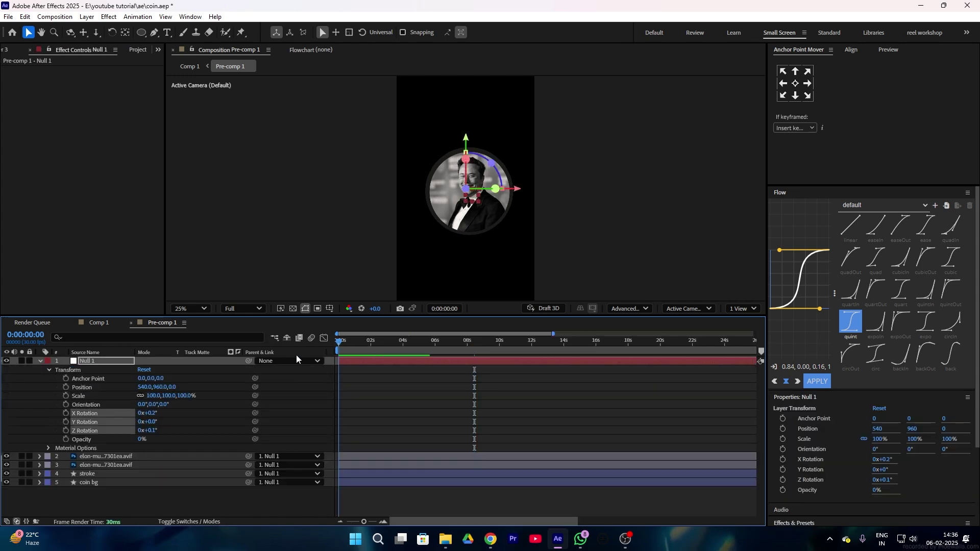
{"action": "left_click", "coordinate": [66, 431]}
Step: Keyframe a turned Y Rotation on Null 1 at 0:00:01:29
{"action": "left_click", "coordinate": [370, 345]}
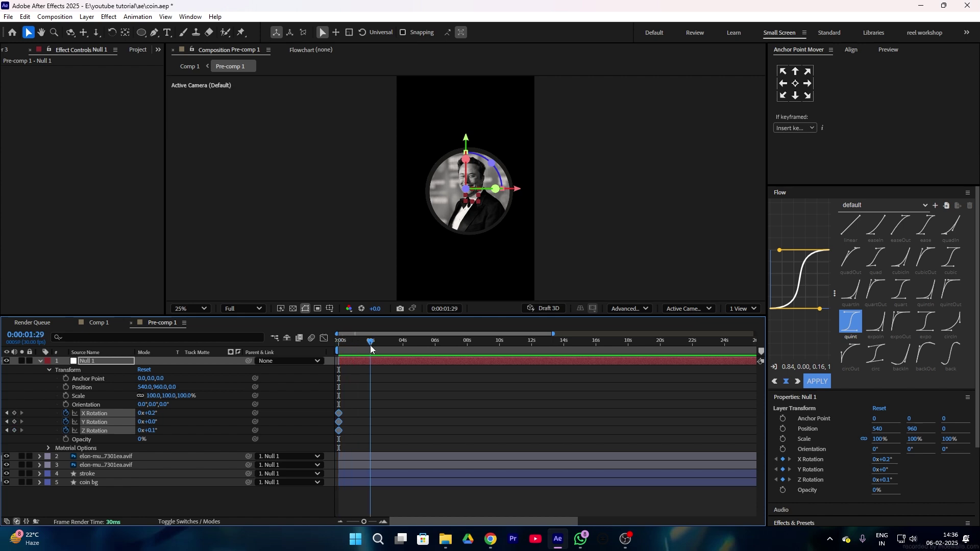
{"action": "left_click", "coordinate": [161, 423]}
{"action": "left_click_drag", "start_coordinate": [154, 422], "coordinate": [244, 420]}
Step: Keyframe Null 1 just before 4 seconds with X Rotation 164.2° and Y Rotation 1x+1°, then preview the motion
{"action": "left_click", "coordinate": [399, 342]}
{"action": "left_click_drag", "start_coordinate": [153, 413], "coordinate": [237, 413]}
{"action": "left_click_drag", "start_coordinate": [152, 431], "coordinate": [240, 413]}
{"action": "key", "text": "ctrl+z"}
{"action": "key", "text": "Home"}
{"action": "key", "text": "space"}
Step: Keyframe Null 1 at 0:00:06:03 with X Rotation 1x+19.2° and Z Rotation 355.1°
{"action": "left_click_drag", "start_coordinate": [431, 342], "coordinate": [436, 343]}
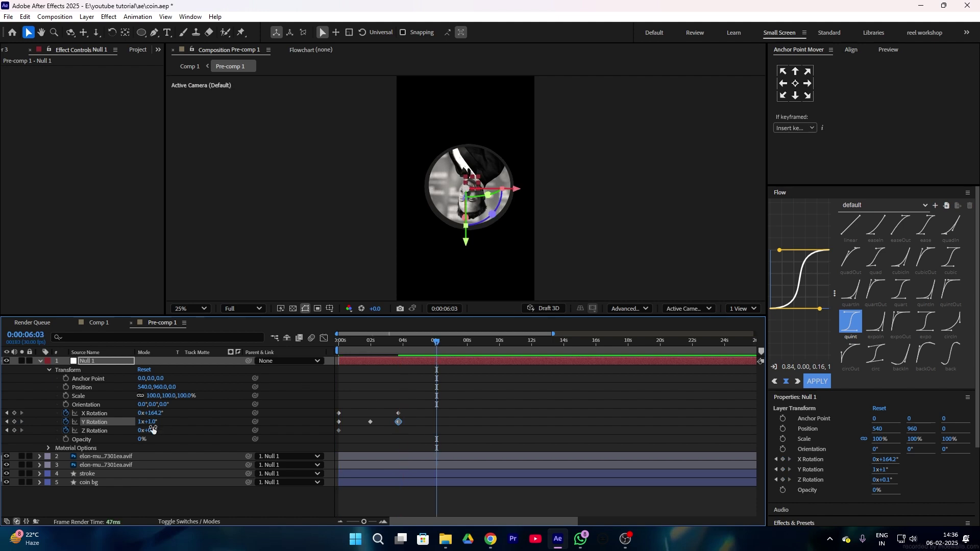
{"action": "left_click_drag", "start_coordinate": [152, 430], "coordinate": [241, 428]}
{"action": "left_click_drag", "start_coordinate": [153, 414], "coordinate": [256, 405]}
{"action": "left_click_drag", "start_coordinate": [153, 431], "coordinate": [245, 429]}
Step: Keyframe Null 1 at 0:00:09:28 with X and Y Rotation at 1x+0° and Z Rotation at 0°
{"action": "left_click", "coordinate": [499, 343]}
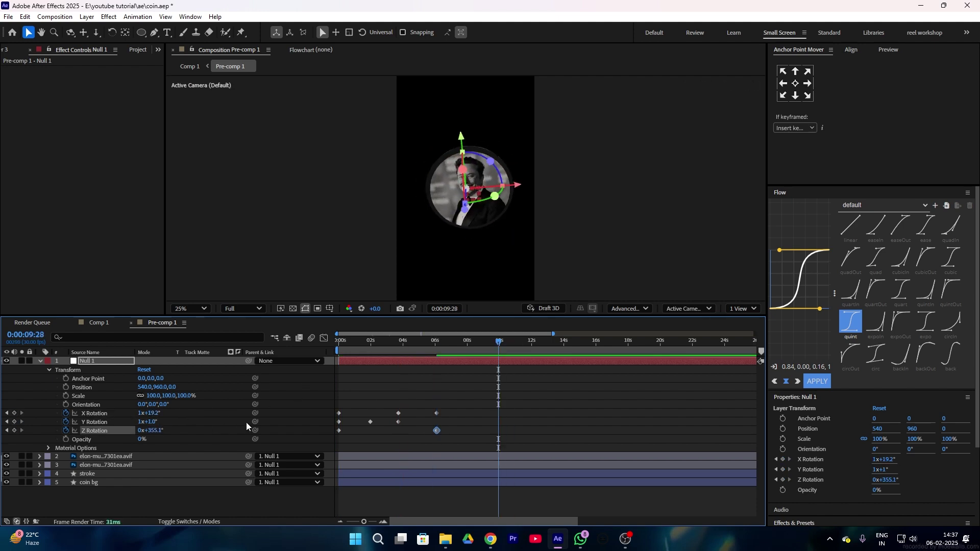
{"action": "left_click", "coordinate": [246, 422]}
{"action": "left_click", "coordinate": [153, 414]}
{"action": "type", "text": "0"}
{"action": "left_click", "coordinate": [153, 423]}
{"action": "type", "text": "0"}
{"action": "left_click", "coordinate": [154, 432]}
{"action": "type", "text": "0"}
Step: Apply the Flow quint easing curve to all rotation keyframes of Null 1
{"action": "left_click_drag", "start_coordinate": [536, 394], "coordinate": [284, 452]}
{"action": "left_click", "coordinate": [852, 330]}
{"action": "left_click", "coordinate": [811, 385]}
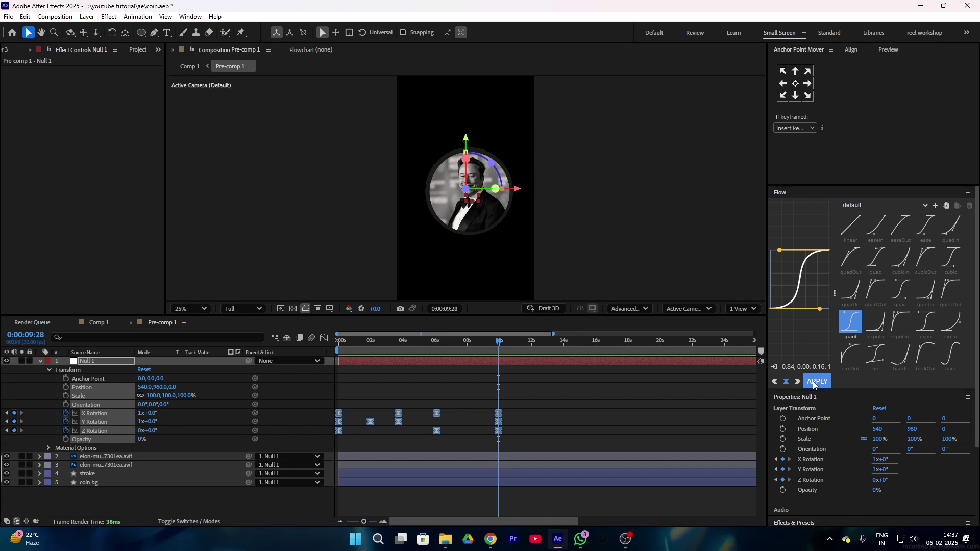
Step: Enable motion blur for the Null 1 layer and preview the coin's rotation from the start
{"action": "left_click_drag", "start_coordinate": [394, 342], "coordinate": [219, 366]}
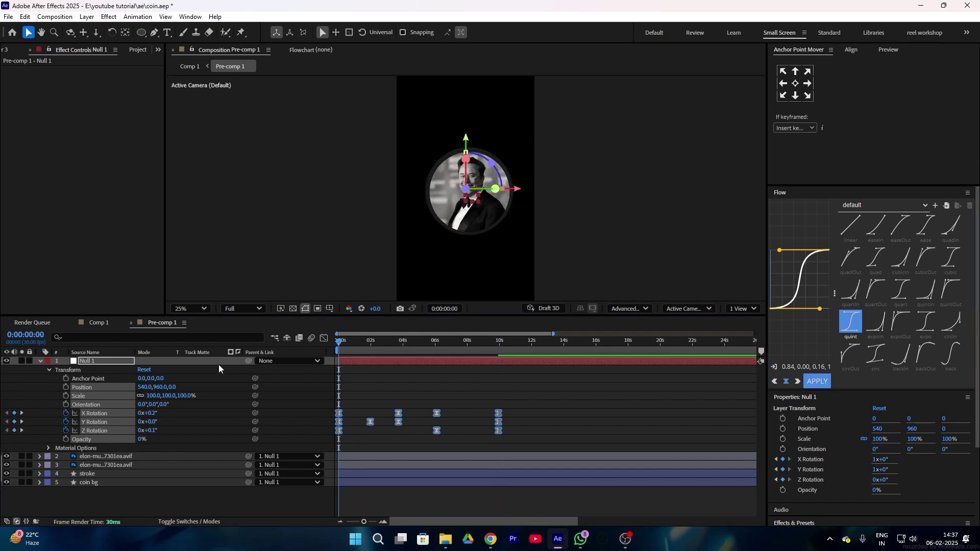
{"action": "key", "text": "space"}
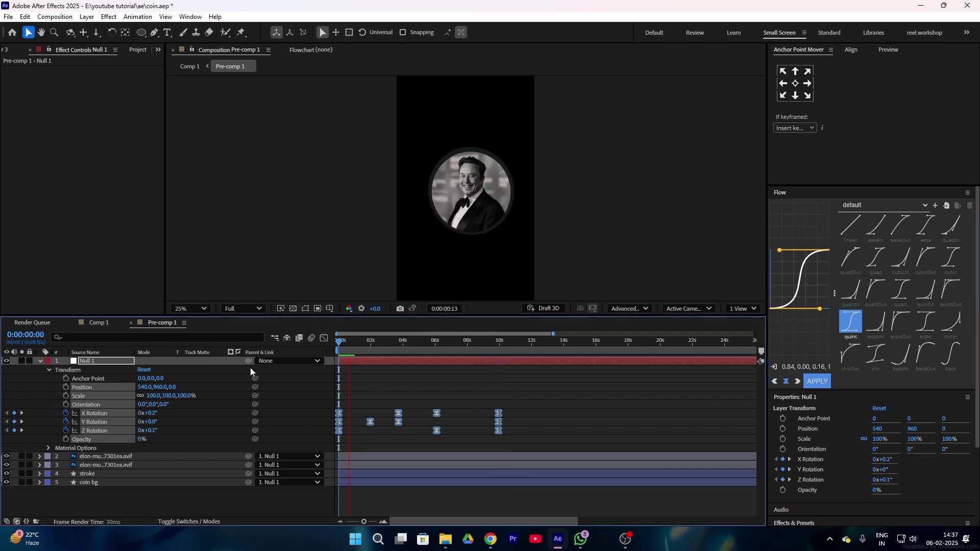
{"action": "left_click", "coordinate": [212, 522]}
{"action": "left_click", "coordinate": [178, 362]}
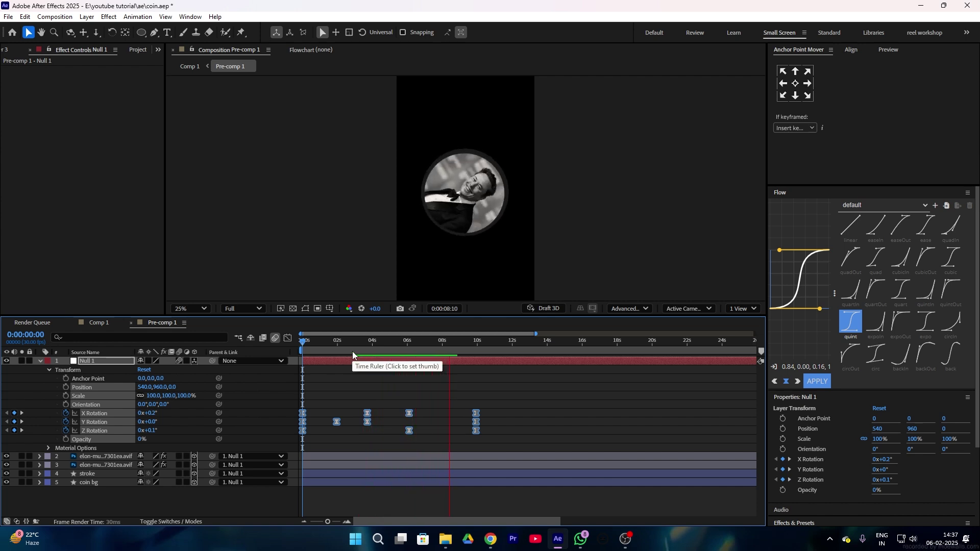
{"action": "key", "text": "space"}
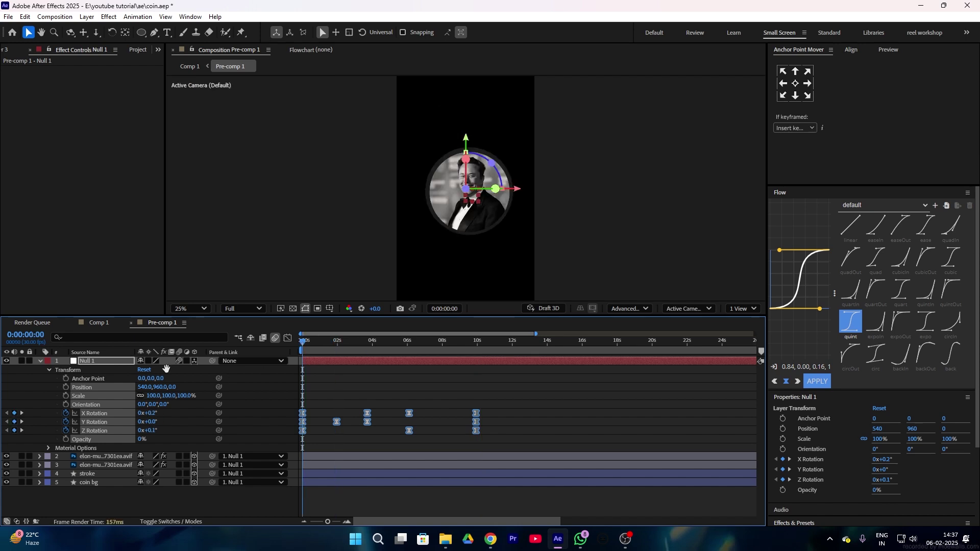
{"action": "key", "text": "space"}
Step: Delete Null 1's rotation keyframes at about 6 and 10 seconds
{"action": "left_click_drag", "start_coordinate": [505, 395], "coordinate": [387, 442]}
{"action": "key", "text": "Delete"}
{"action": "key", "text": "space"}
Step: Copy Null 1's remaining rotation keyframes, paste them starting at about 5 seconds and preview the result
{"action": "left_click_drag", "start_coordinate": [423, 391], "coordinate": [292, 442]}
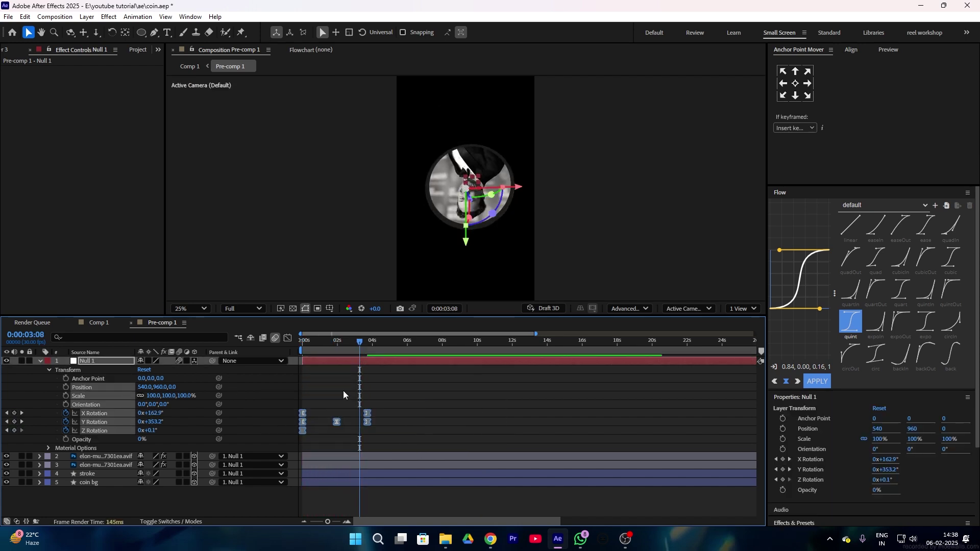
{"action": "left_click_drag", "start_coordinate": [358, 346], "coordinate": [189, 353]}
{"action": "key", "text": "ctrl+v"}
{"action": "key", "text": "space"}
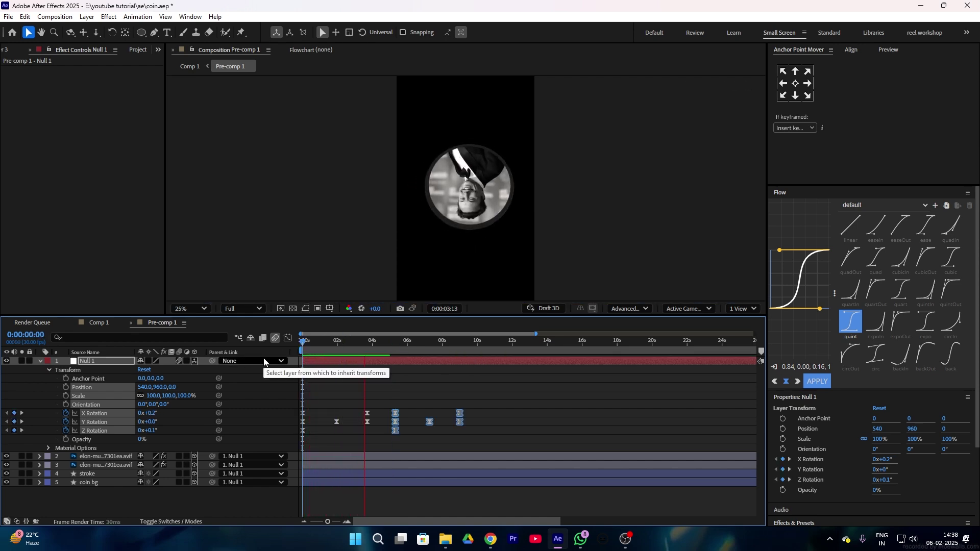
{"action": "key", "text": "space"}
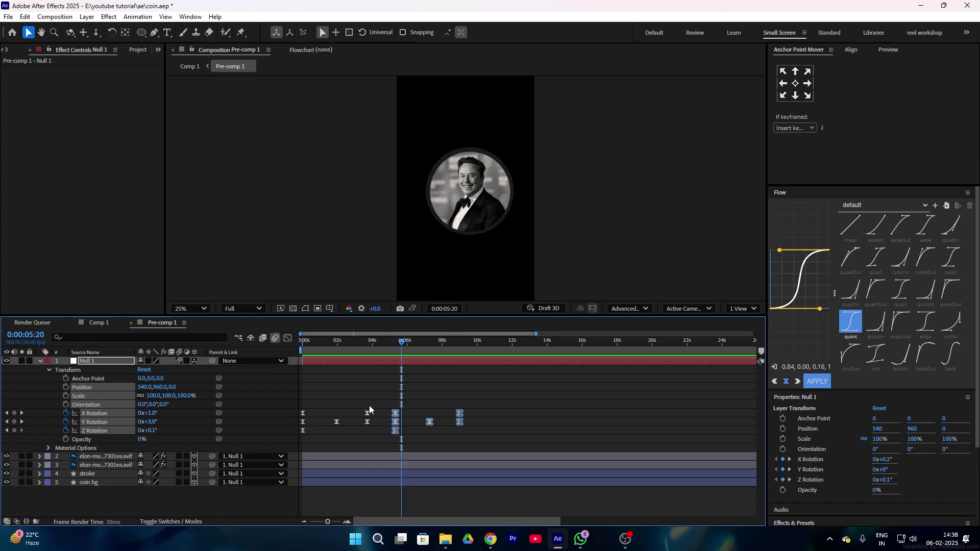
Step: Shift the pasted rotation keyframes to start at about 7 seconds and play the animation
{"action": "left_click_drag", "start_coordinate": [396, 423], "coordinate": [428, 421]}
{"action": "key", "text": "space"}
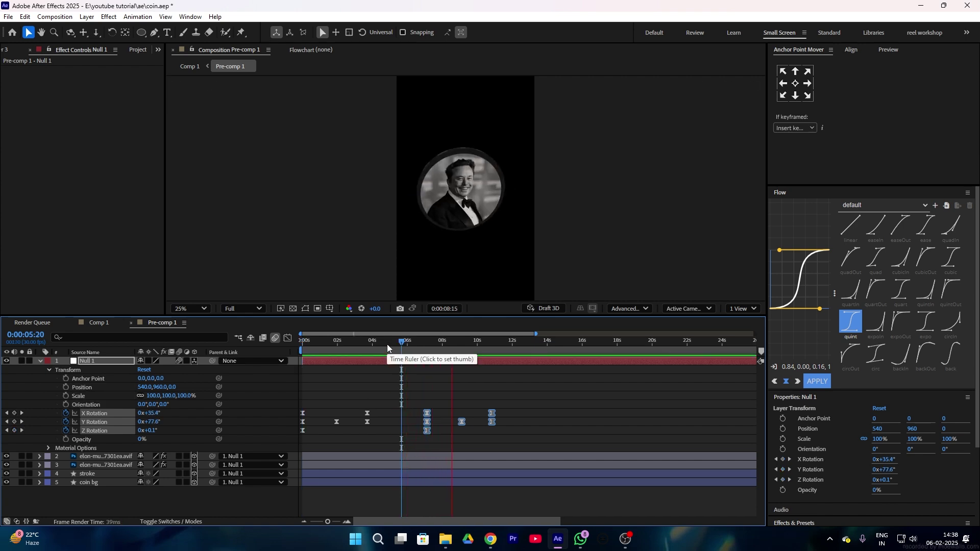
{"action": "key", "text": "space"}
Step: Set Null 1's final keyframes at 0:00:10:25 to X Rotation 0°, Y Rotation 1x+0° and Z Rotation 0°
{"action": "left_click", "coordinate": [500, 394]}
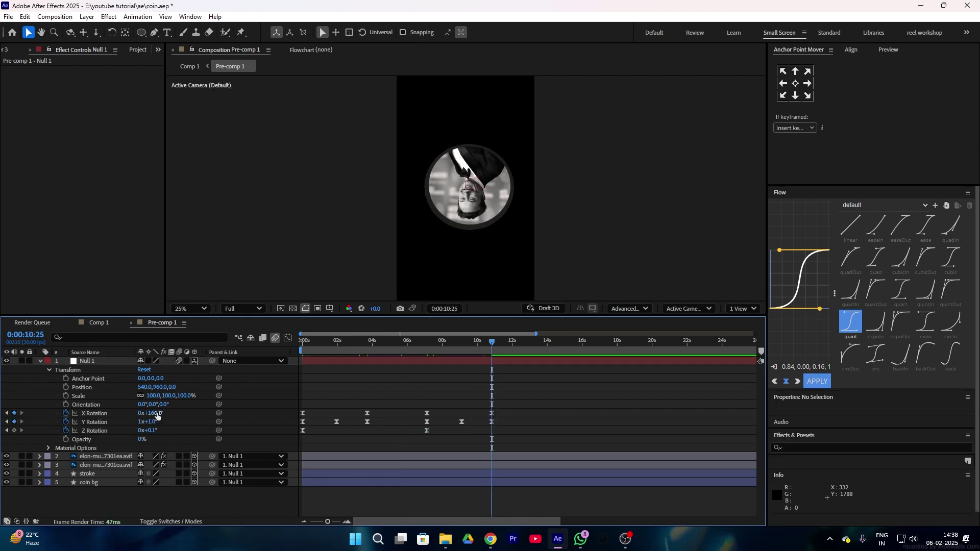
{"action": "left_click", "coordinate": [156, 414]}
{"action": "type", "text": "0"}
{"action": "left_click", "coordinate": [154, 422]}
{"action": "type", "text": "0"}
{"action": "left_click", "coordinate": [153, 431]}
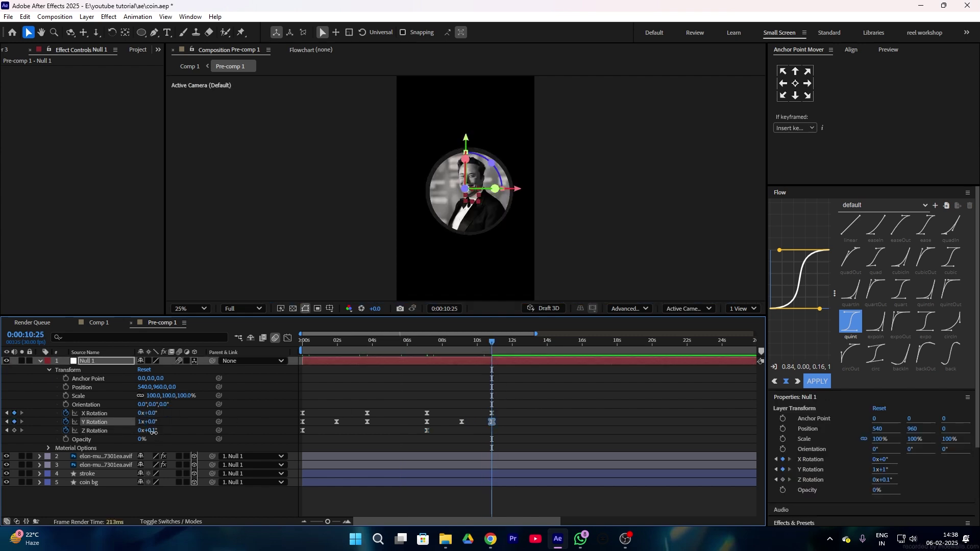
{"action": "type", "text": "0"}
Step: Preview the animation and move the second group of rotation keyframes earlier to start at about 5.7 seconds
{"action": "left_click_drag", "start_coordinate": [491, 341], "coordinate": [97, 360]}
{"action": "key", "text": "space"}
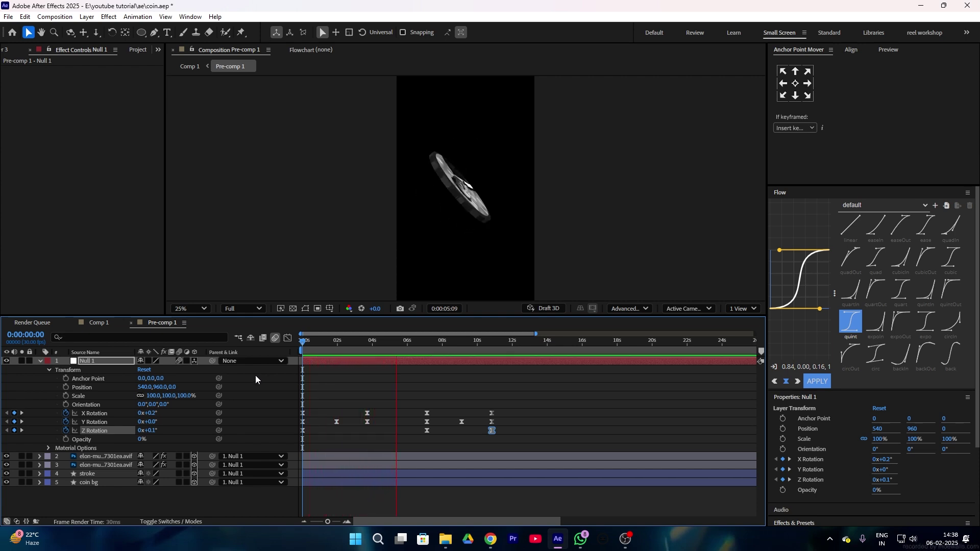
{"action": "left_click_drag", "start_coordinate": [396, 390], "coordinate": [469, 430]}
{"action": "key", "text": "Home"}
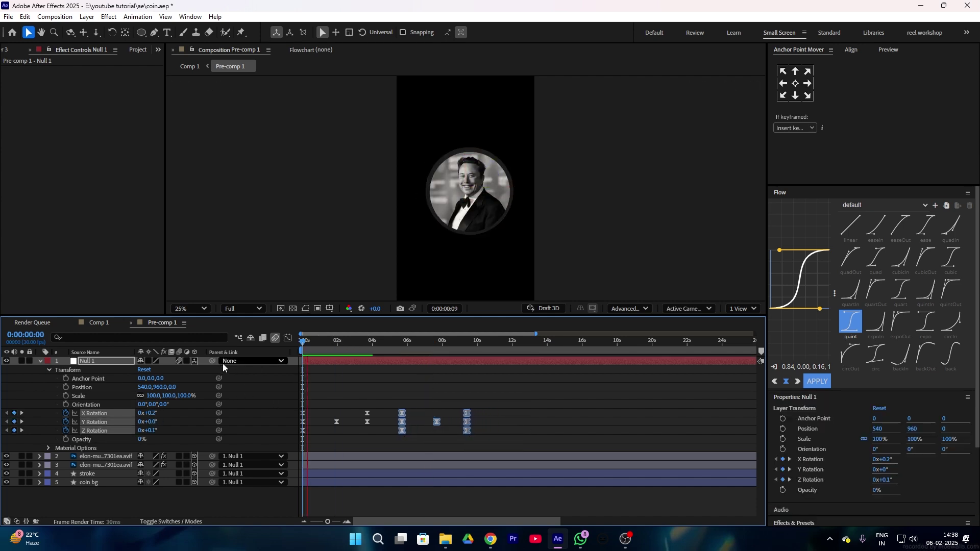
Step: Make the Pre-comp 1 layer 3D in Comp 1 and apply the Deep Glow effect to it
{"action": "left_click", "coordinate": [96, 323]}
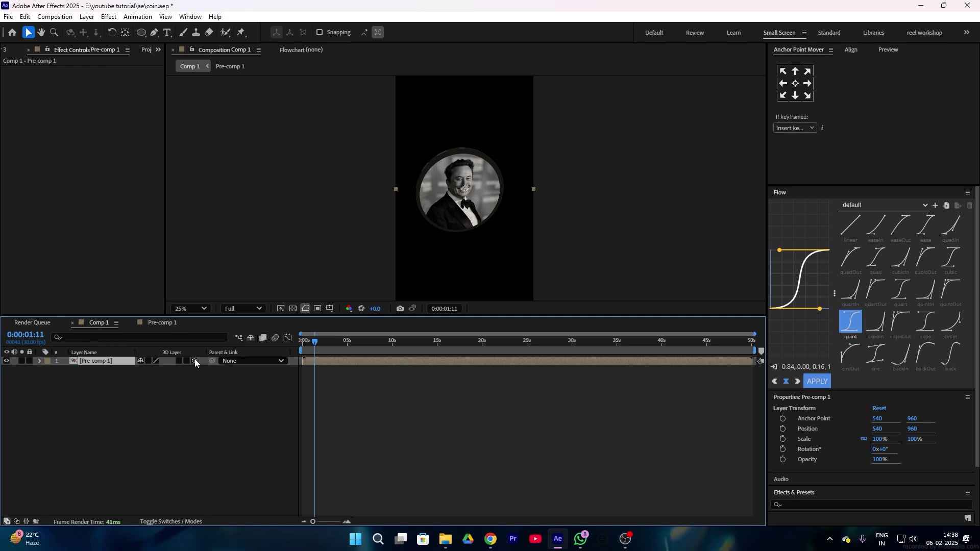
{"action": "left_click", "coordinate": [194, 361]}
{"action": "key", "text": "space"}
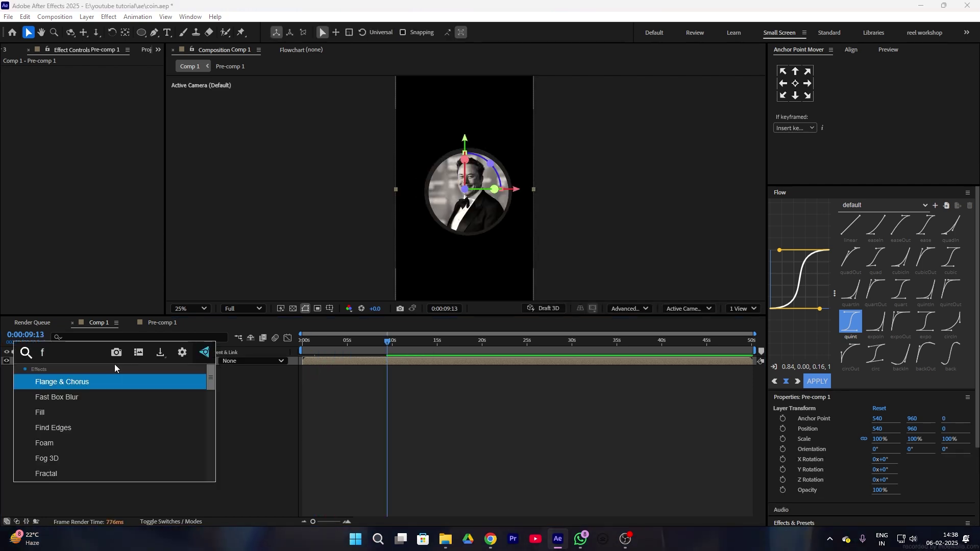
{"action": "key", "text": "BackSpace"}
{"action": "type", "text": "de"}
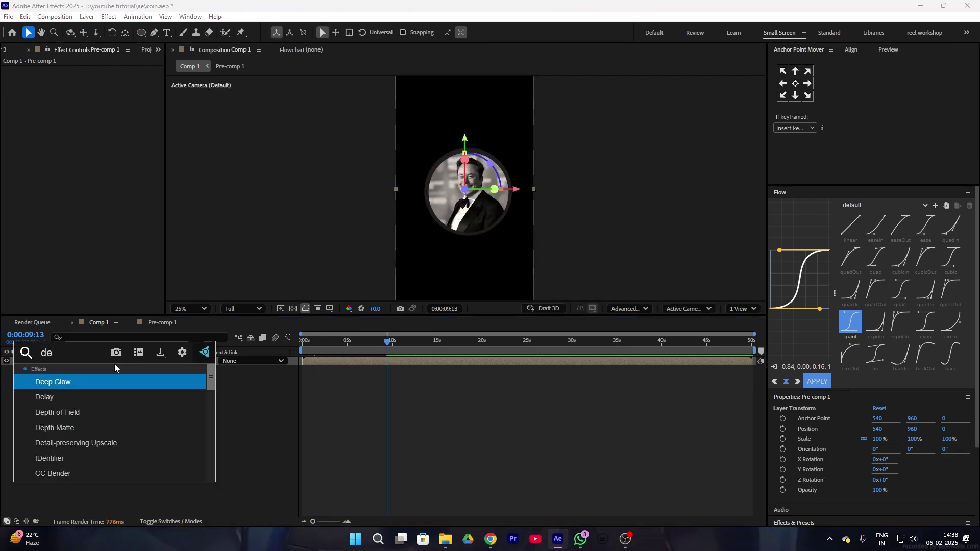
{"action": "left_click", "coordinate": [63, 380]}
Step: Set Deep Glow's Exposure to 0.05 and Radius to 352, and check the glow across the animation
{"action": "left_click", "coordinate": [93, 96]}
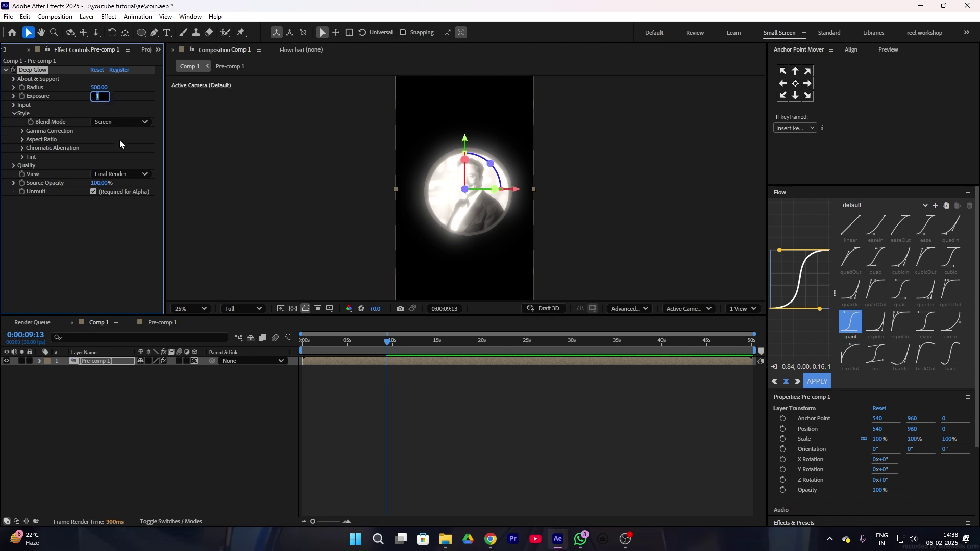
{"action": "type", "text": "0.02"}
{"action": "left_click", "coordinate": [128, 482]}
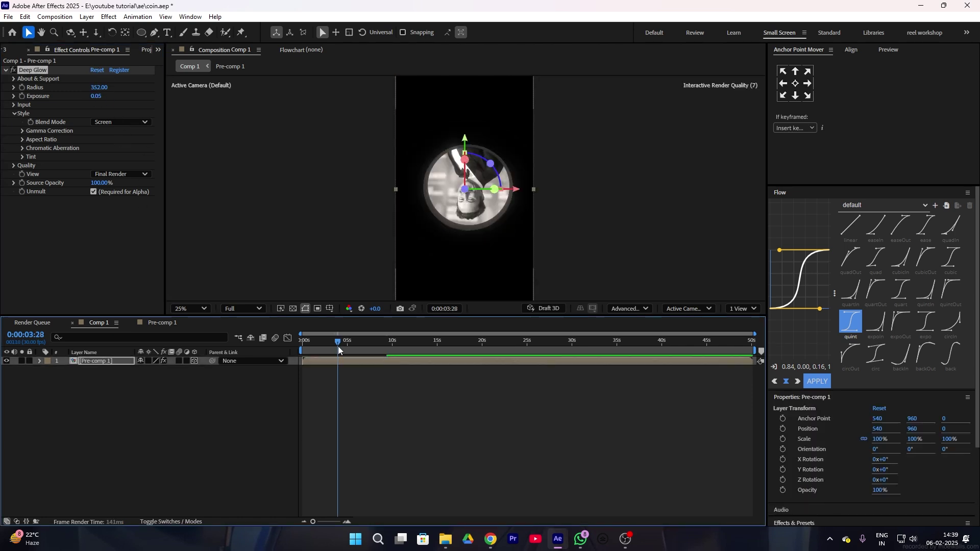
{"action": "left_click_drag", "start_coordinate": [338, 346], "coordinate": [353, 344]}
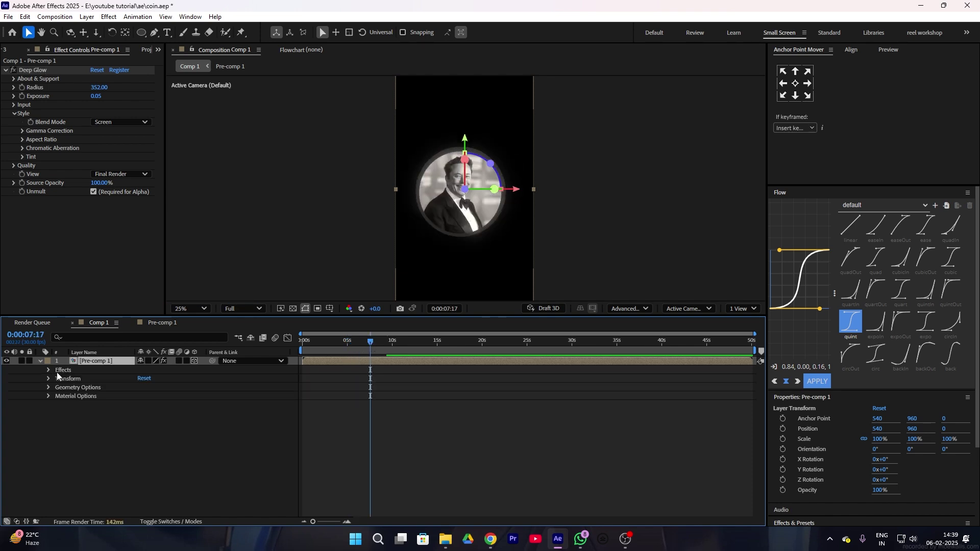
Step: In Pre-comp 1, set the coin bg layer's material Specular Intensity to 100% and Specular Shininess to 72%
{"action": "double_click", "coordinate": [84, 361]}
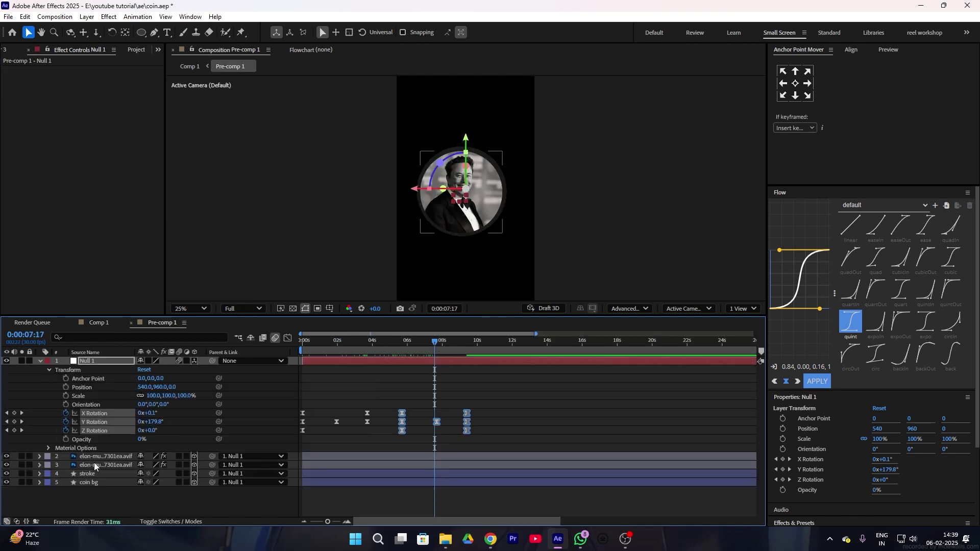
{"action": "left_click", "coordinate": [63, 483]}
{"action": "left_click", "coordinate": [38, 483]}
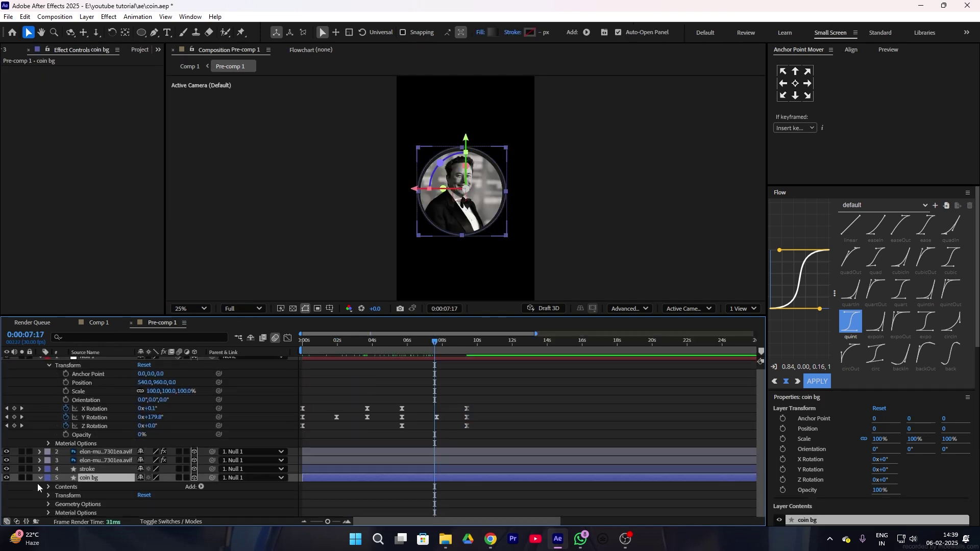
{"action": "left_click", "coordinate": [48, 512]}
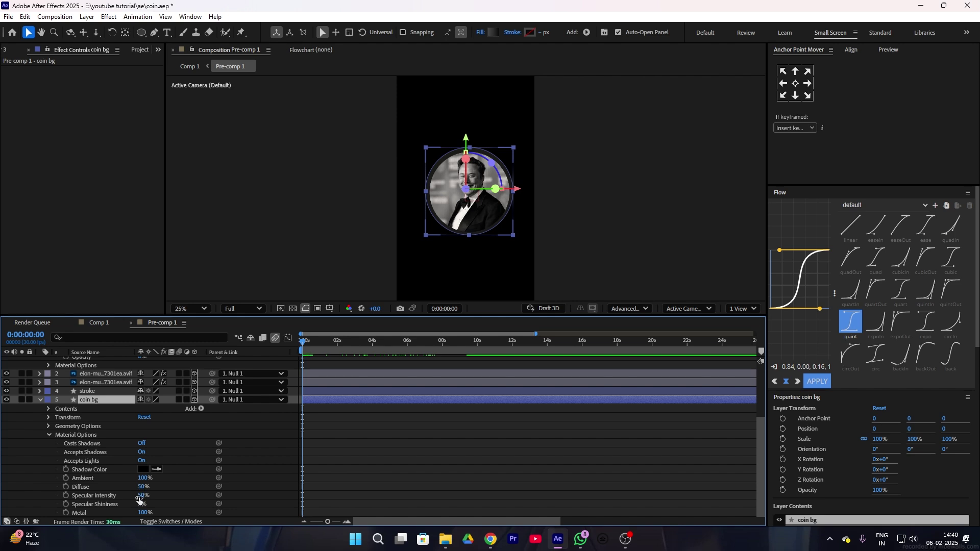
{"action": "left_click_drag", "start_coordinate": [139, 499], "coordinate": [169, 497]}
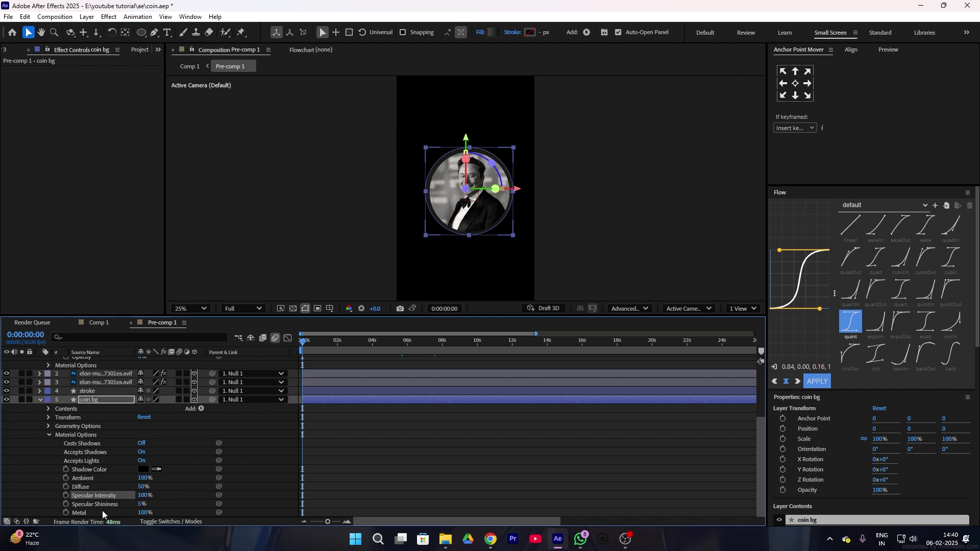
{"action": "left_click_drag", "start_coordinate": [140, 504], "coordinate": [168, 498]}
{"action": "left_click", "coordinate": [155, 501]}
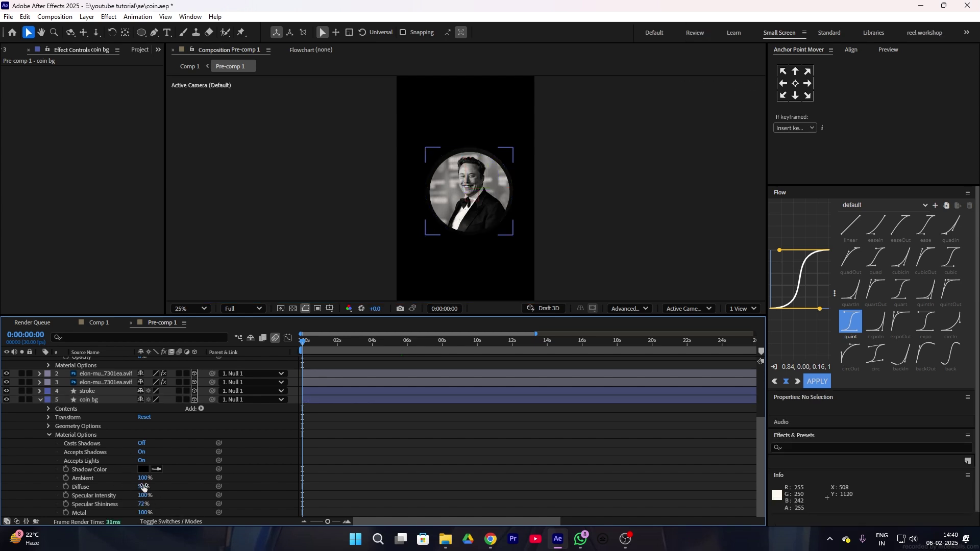
Step: Set the coin bg material's Diffuse to 97%, Specular Shininess to 100% and Shadow Color to dark grey
{"action": "left_click_drag", "start_coordinate": [144, 487], "coordinate": [169, 492]}
{"action": "left_click", "coordinate": [167, 479]}
{"action": "left_click", "coordinate": [145, 470]}
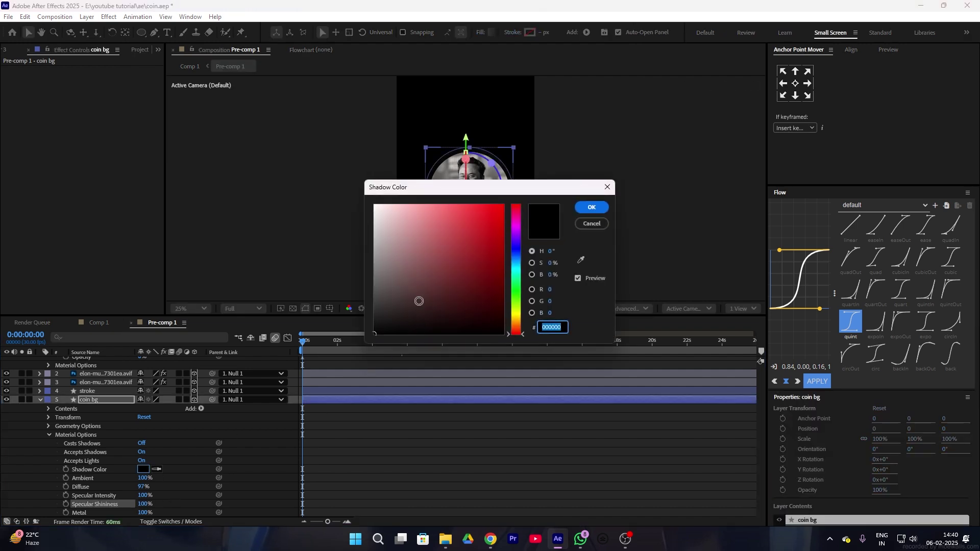
{"action": "left_click", "coordinate": [376, 308]}
{"action": "left_click", "coordinate": [587, 209]}
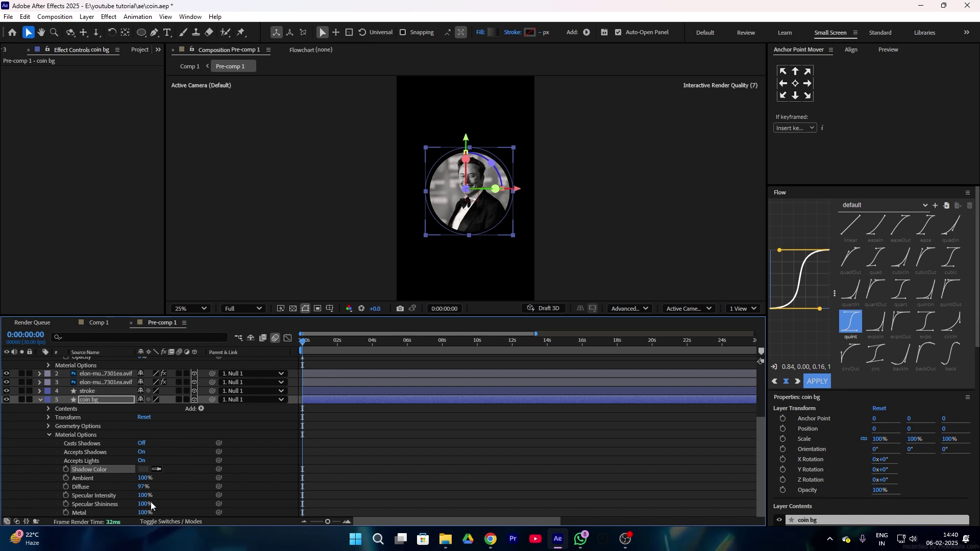
Step: Preview Comp 1 and scale its Pre-comp 1 layer down to 80%
{"action": "left_click", "coordinate": [84, 324]}
{"action": "key", "text": "space"}
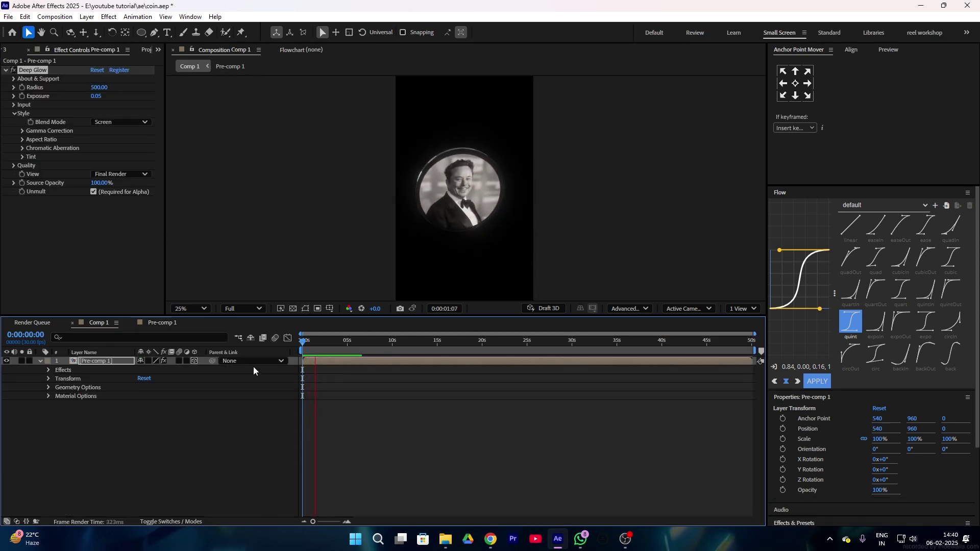
{"action": "left_click_drag", "start_coordinate": [879, 440], "coordinate": [868, 440]}
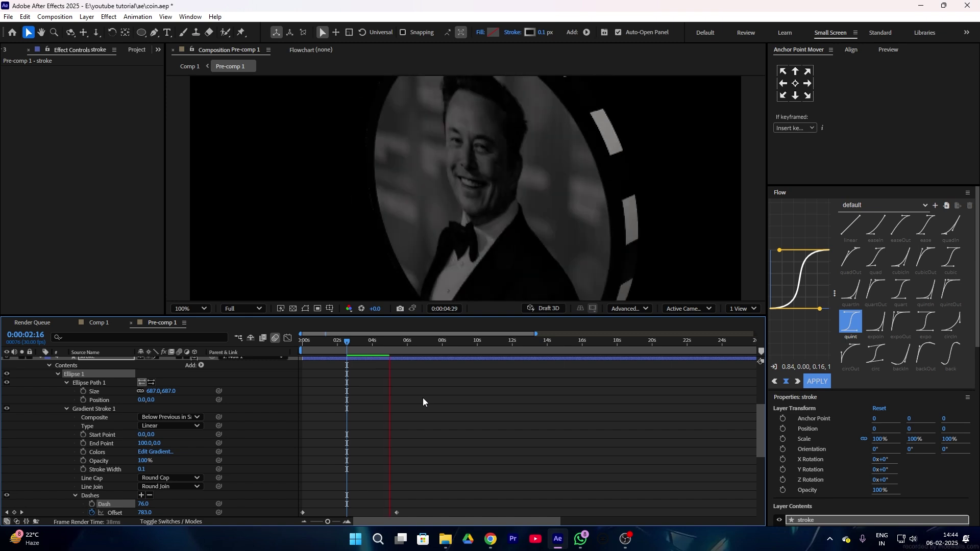
Step: Delete the dashed Gradient Stroke 1 from the stroke layer's Ellipse 1 in Pre-comp 1 and check the coin edge earlier in the animation
{"action": "key", "text": "space"}
{"action": "left_click", "coordinate": [86, 495]}
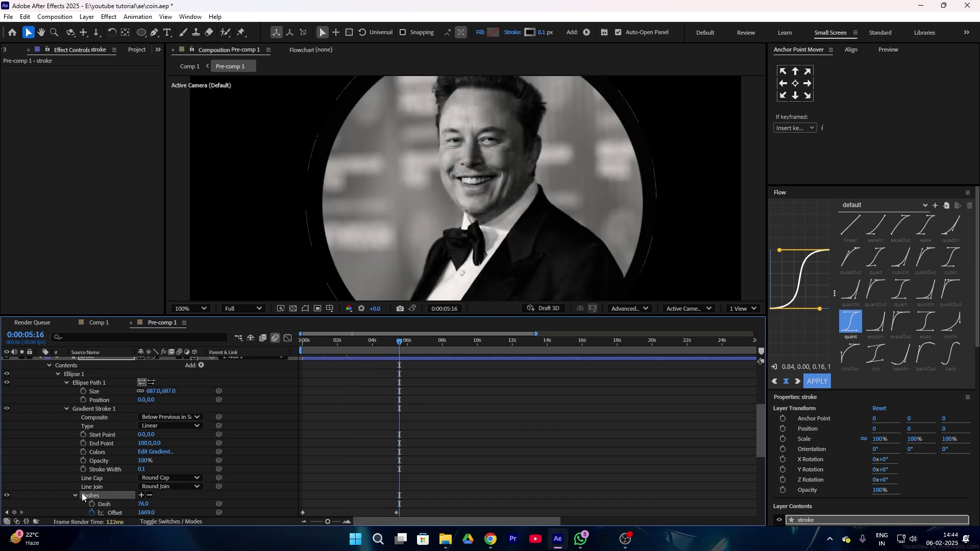
{"action": "key", "text": "Delete"}
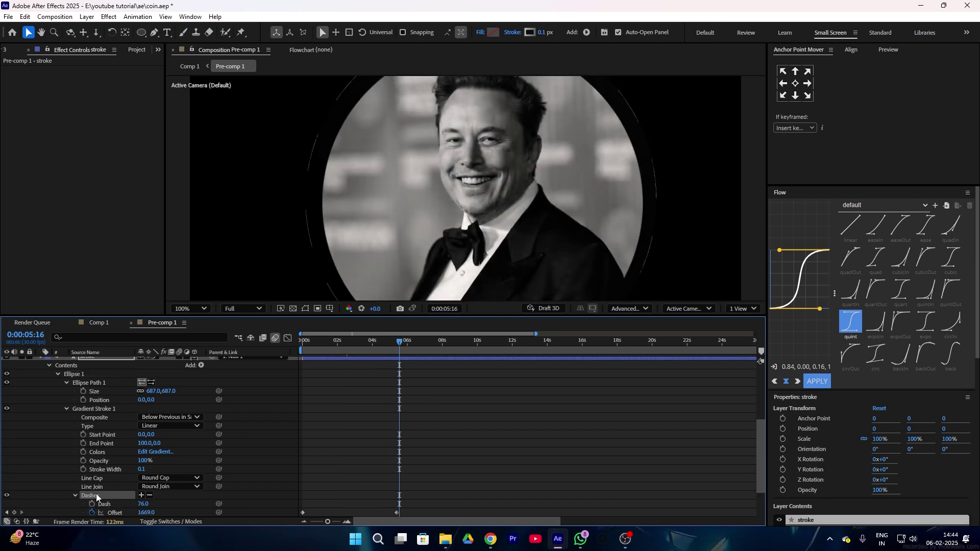
{"action": "left_click_drag", "start_coordinate": [382, 343], "coordinate": [334, 352]}
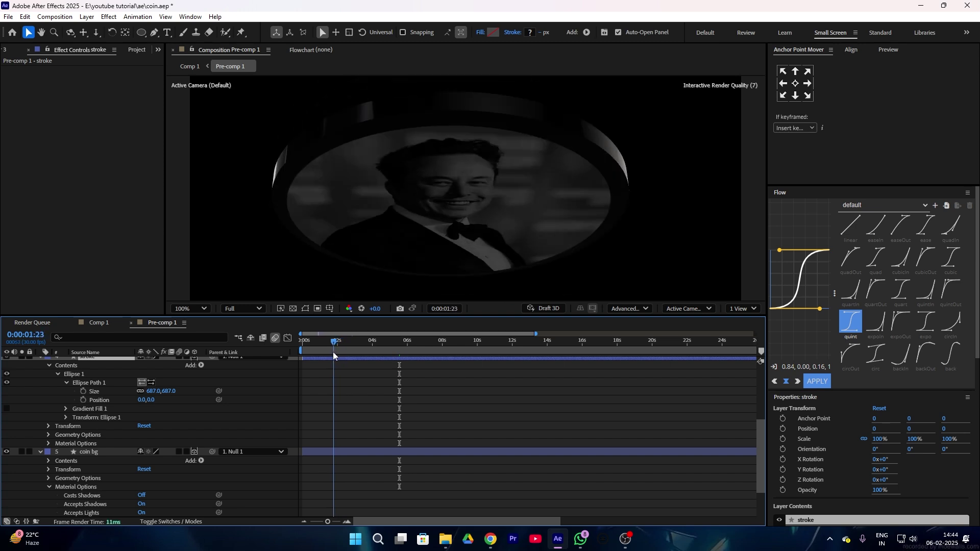
Step: Preview the glowing coin animation in Comp 1 from the beginning
{"action": "left_click", "coordinate": [91, 321]}
{"action": "key", "text": "space"}
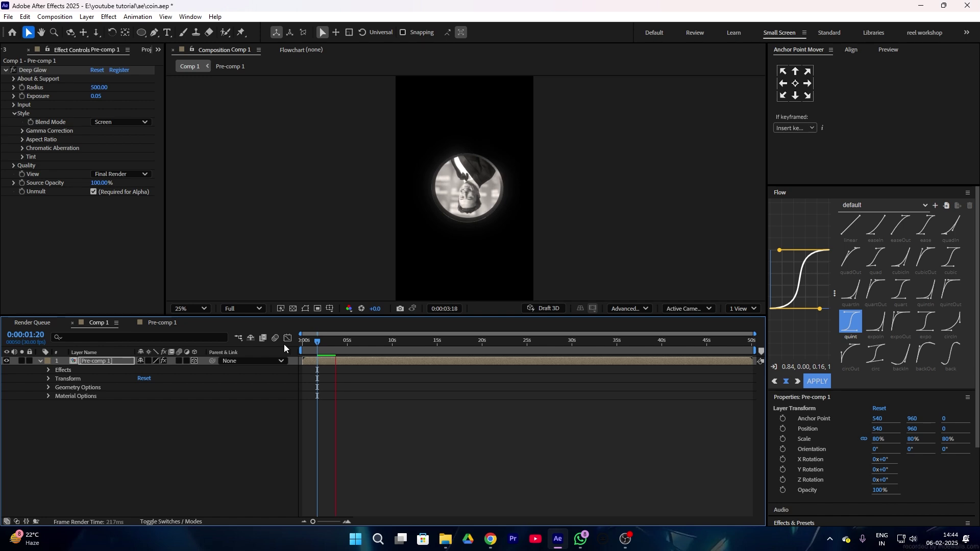
{"action": "left_click_drag", "start_coordinate": [309, 340], "coordinate": [263, 351]}
{"action": "key", "text": "space"}
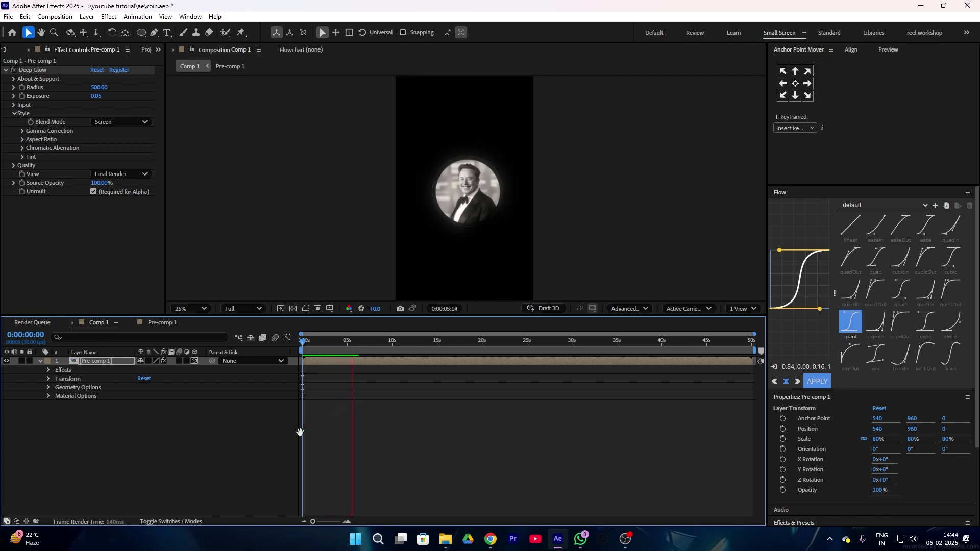
{"action": "key", "text": "space"}
Step: Add a new solid layer to Comp 1 in dark grey with about 11% brightness
{"action": "right_click", "coordinate": [142, 440]}
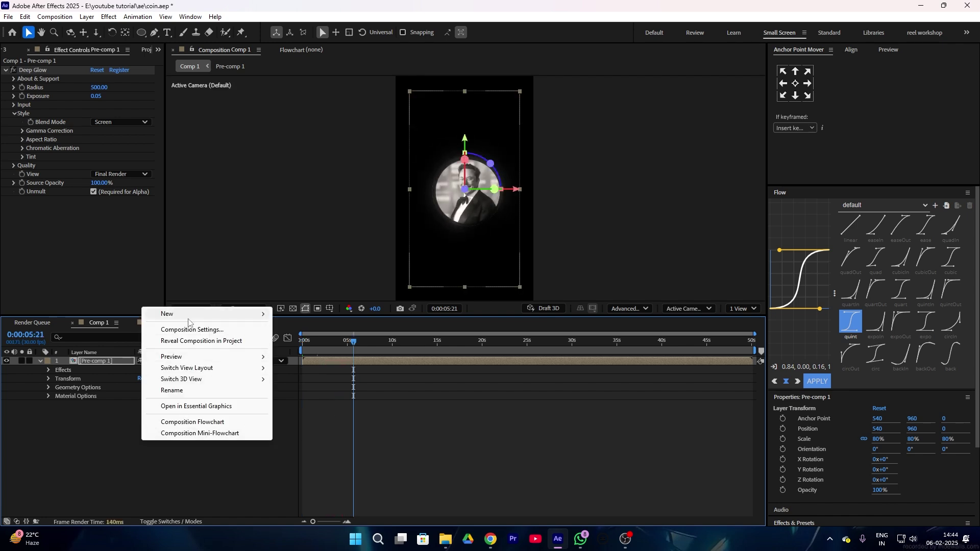
{"action": "mouse_move", "coordinate": [175, 313]}
{"action": "left_click", "coordinate": [301, 339]}
{"action": "left_click", "coordinate": [478, 341]}
{"action": "left_click", "coordinate": [371, 320]}
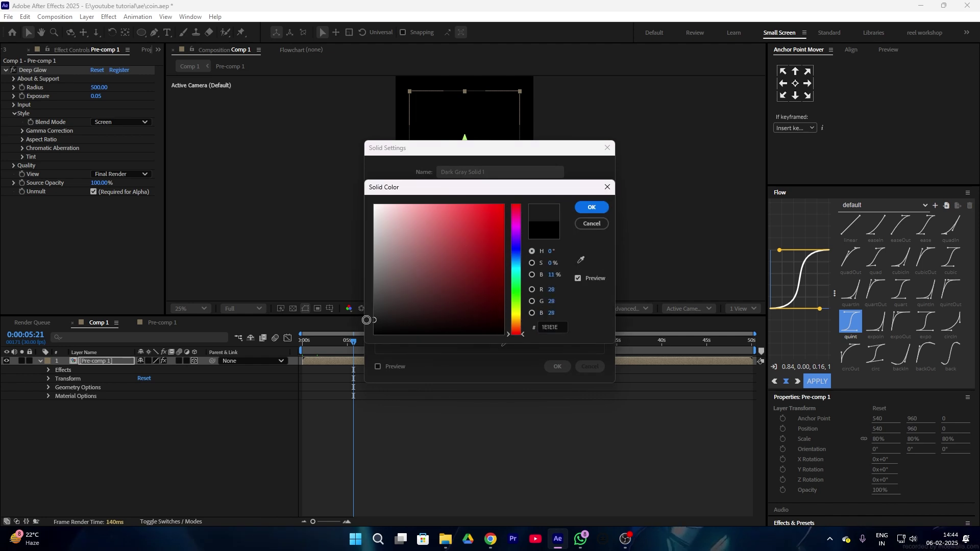
{"action": "left_click", "coordinate": [591, 208]}
{"action": "left_click", "coordinate": [557, 368]}
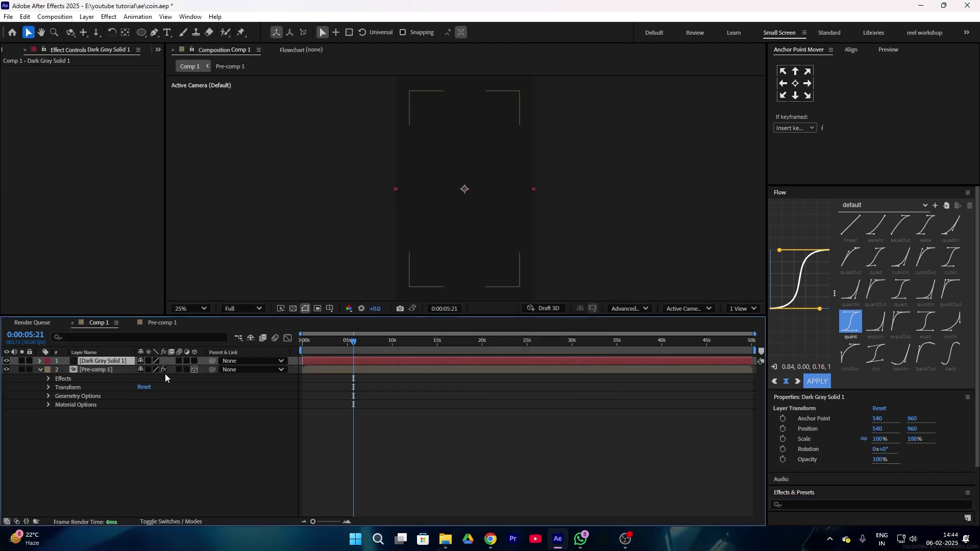
Step: Place the dark grey solid below Pre-comp 1 as the background and preview the result
{"action": "left_click_drag", "start_coordinate": [100, 361], "coordinate": [153, 433]}
{"action": "left_click", "coordinate": [221, 480]}
{"action": "key", "text": "space"}
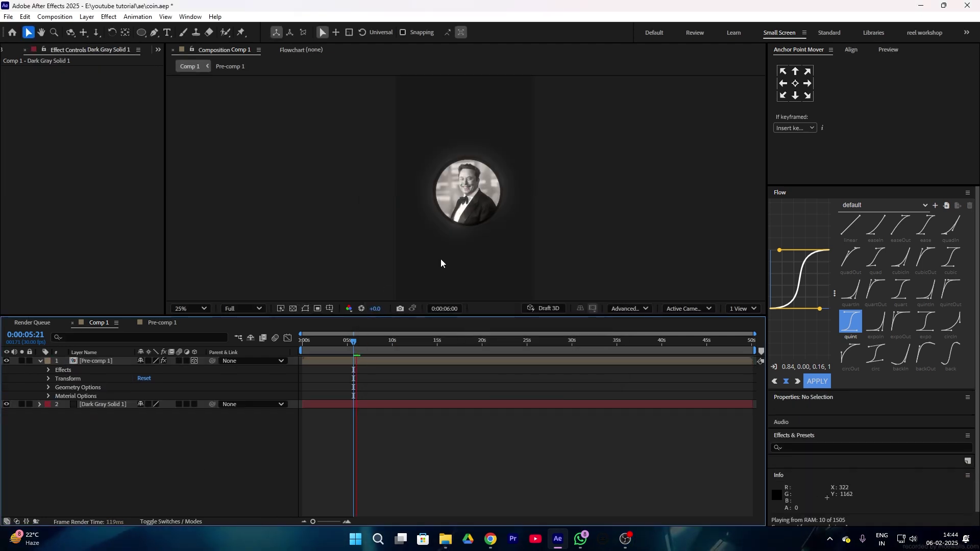
{"action": "key", "text": "space"}
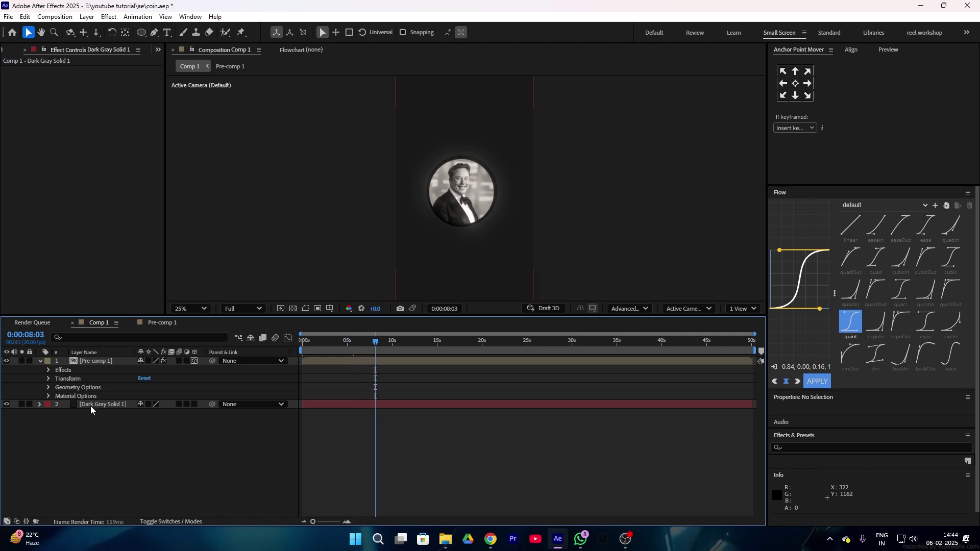
Step: Apply CC Vignette to the dark grey solid with an Amount of 178 and preview the animation
{"action": "left_click", "coordinate": [91, 405]}
{"action": "key", "text": "ctrl+space"}
{"action": "type", "text": "vig"}
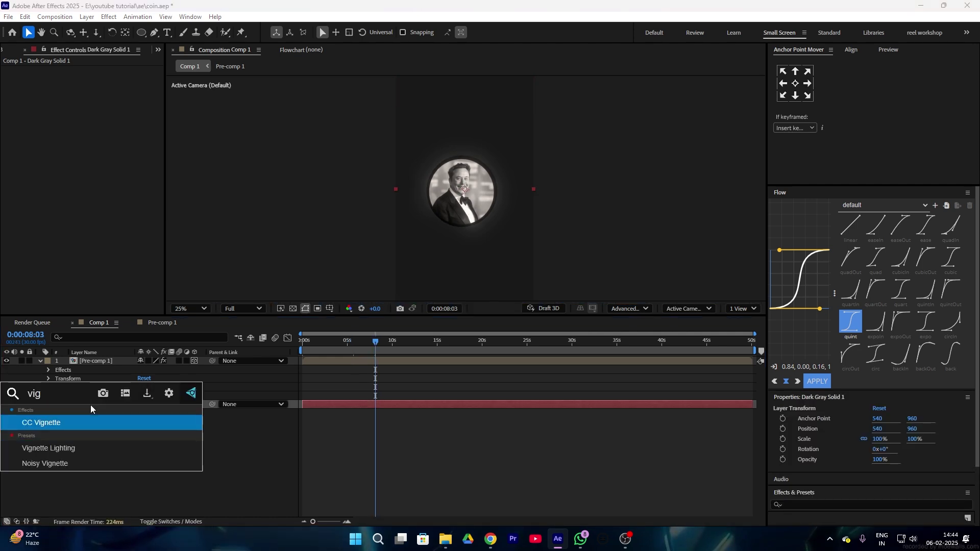
{"action": "left_click", "coordinate": [28, 420]}
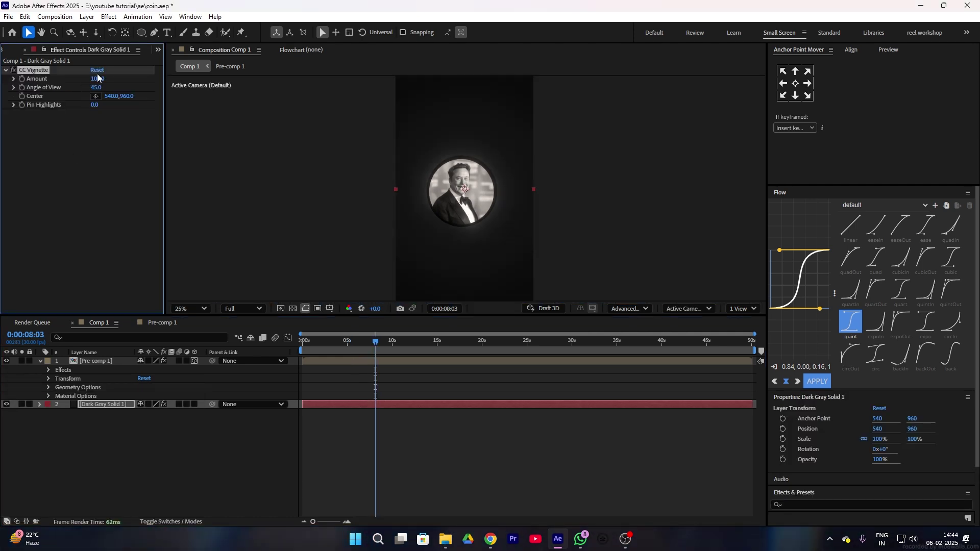
{"action": "mouse_move", "coordinate": [142, 79]}
{"action": "left_mouse_down"}
{"action": "mouse_move", "coordinate": [162, 82]}
{"action": "mouse_move", "coordinate": [138, 81]}
{"action": "left_mouse_up"}
{"action": "left_click", "coordinate": [479, 439]}
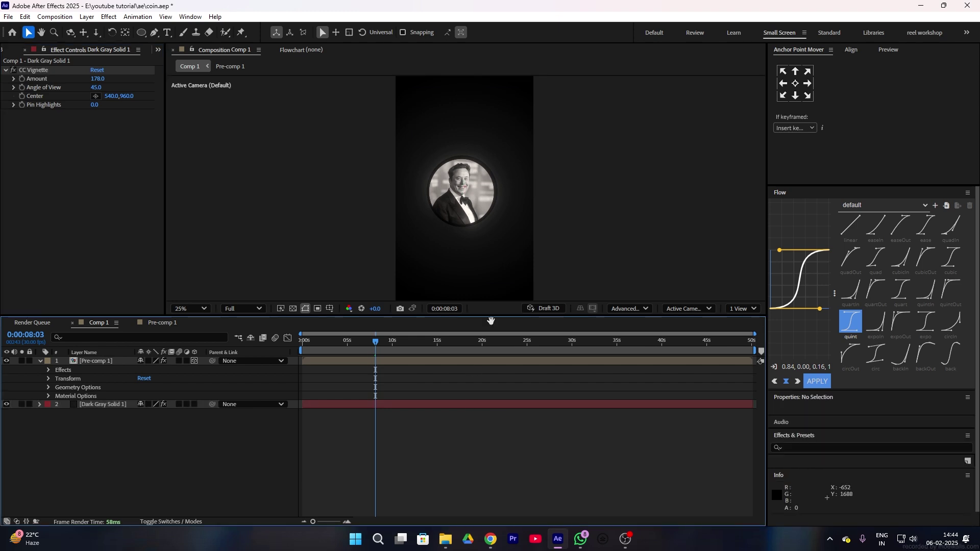
{"action": "key", "text": "space"}
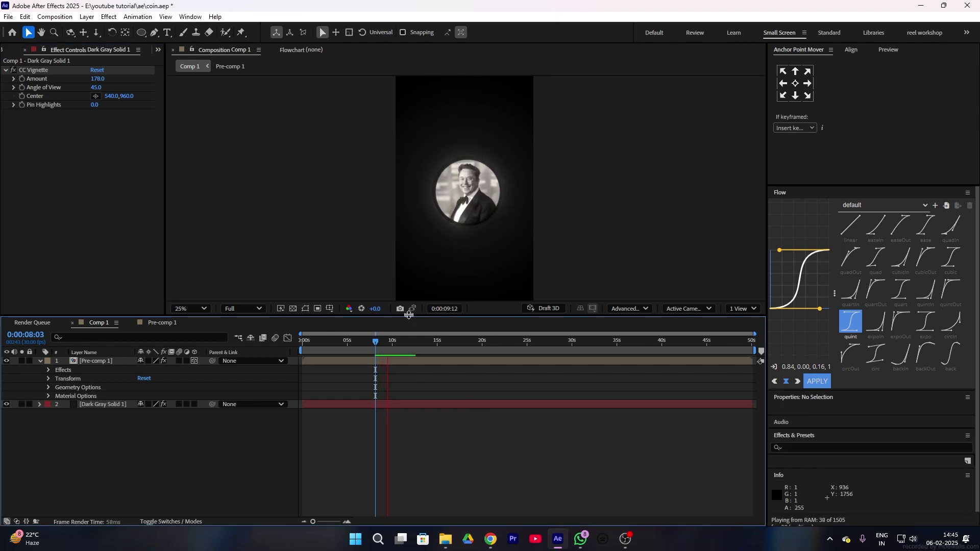
{"action": "key", "text": "space"}
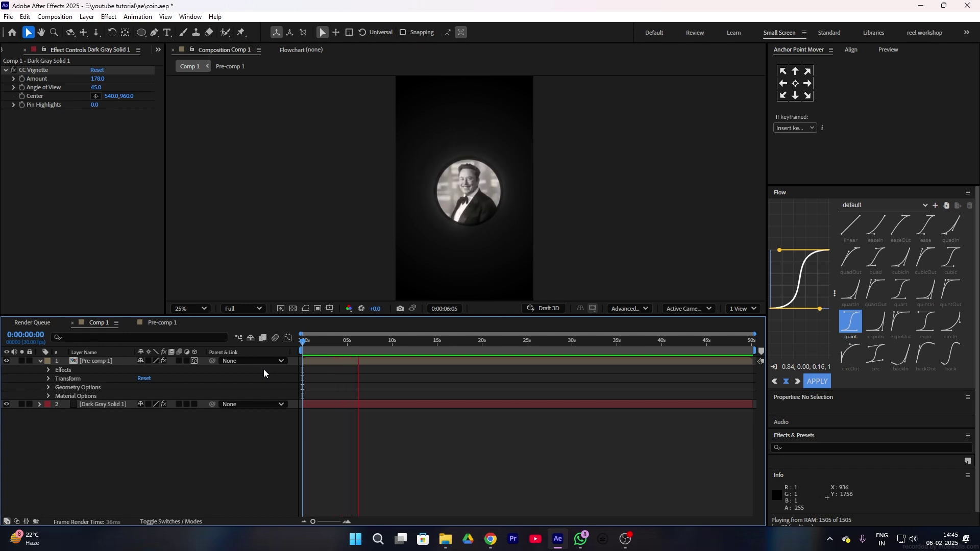
Step: Duplicate the Pre-comp 1 layer and move the copy straight down so it sits beneath the original coin
{"action": "left_click", "coordinate": [99, 362]}
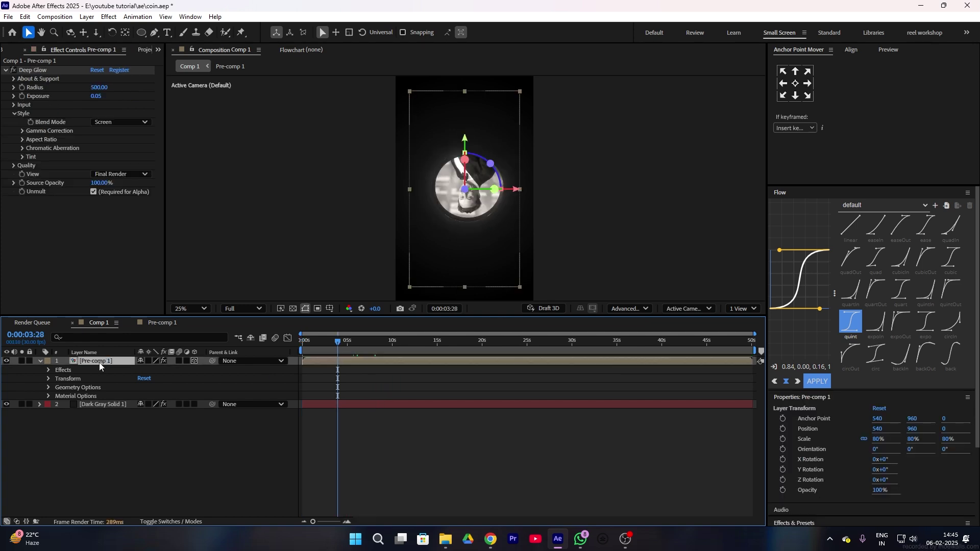
{"action": "key", "text": "ctrl+d"}
{"action": "left_click_drag", "start_coordinate": [913, 429], "coordinate": [977, 542]}
{"action": "left_click_drag", "start_coordinate": [913, 430], "coordinate": [956, 517]}
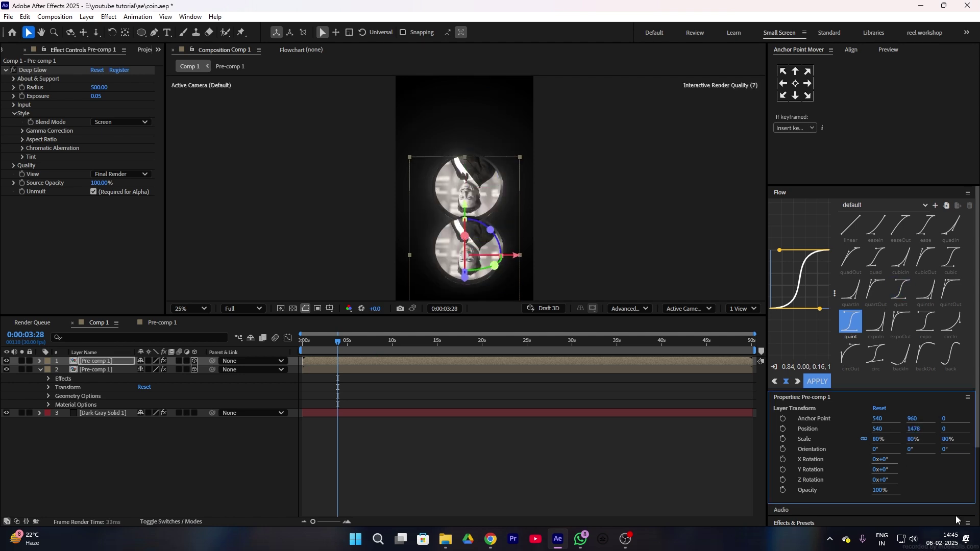
{"action": "left_click_drag", "start_coordinate": [914, 429], "coordinate": [945, 439]}
{"action": "left_click", "coordinate": [633, 454]}
Step: Draw a near-horizontal line with the Pen tool between the two coins, spanning the full width of the composition
{"action": "left_click", "coordinate": [154, 32]}
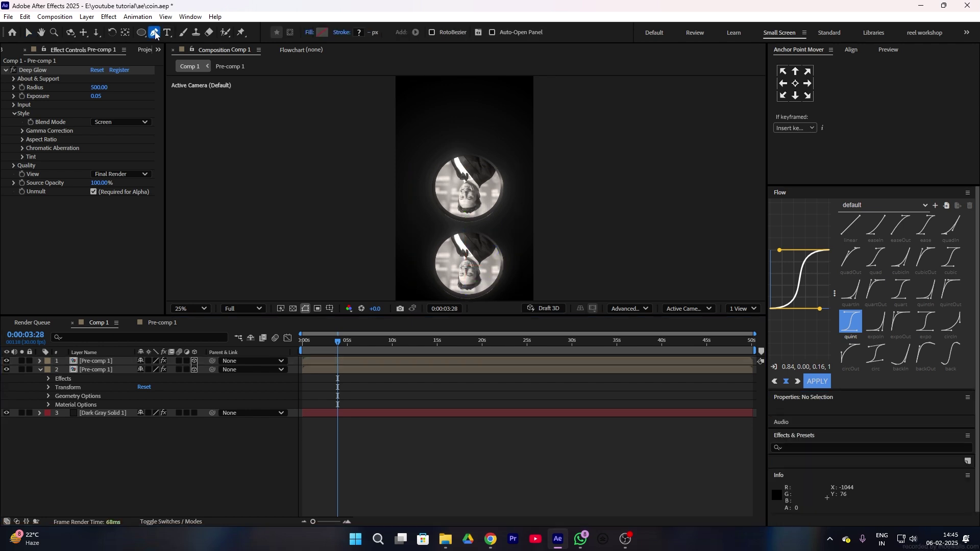
{"action": "scroll", "coordinate": [414, 226], "scroll_direction": "down", "scroll_amount": 1}
{"action": "scroll", "coordinate": [410, 227], "scroll_direction": "up", "scroll_amount": 2}
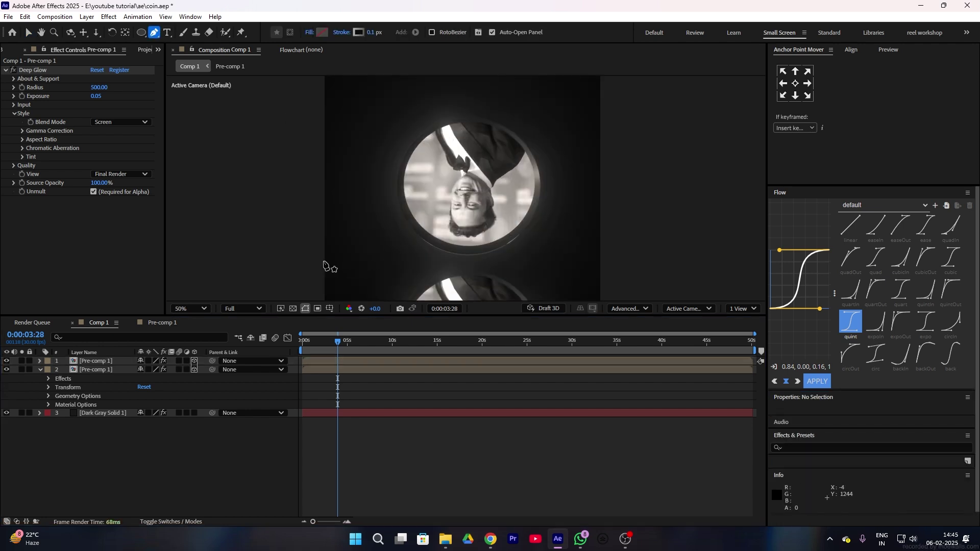
{"action": "left_click", "coordinate": [326, 252]}
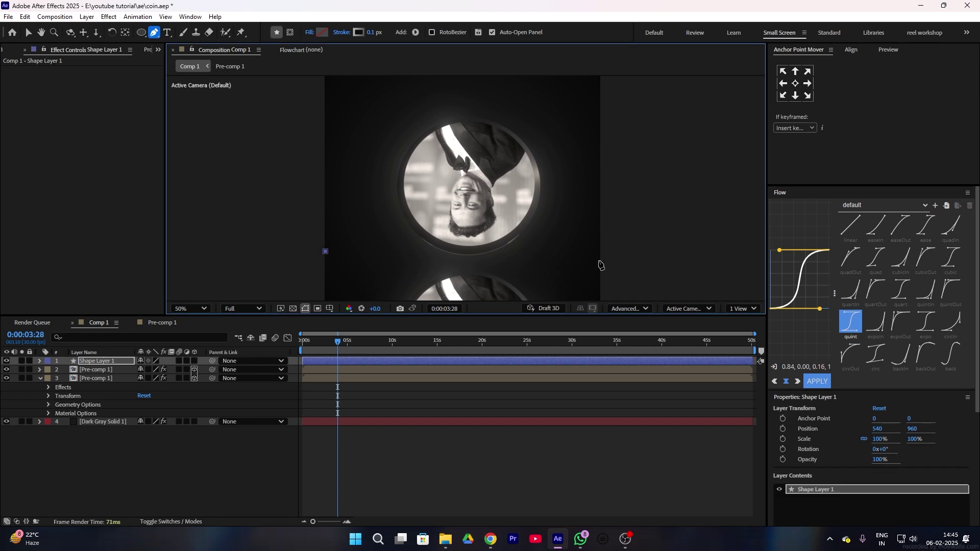
{"action": "left_click", "coordinate": [622, 246]}
{"action": "left_click_drag", "start_coordinate": [623, 246], "coordinate": [634, 250]}
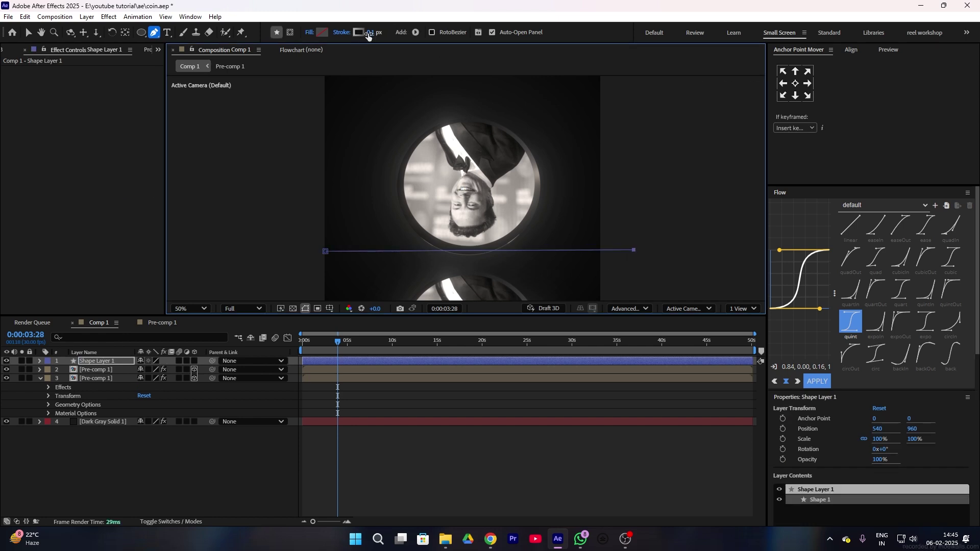
Step: Set the line's stroke width to 6 px and lower Shape Layer 1 to a Y position of 987
{"action": "left_click_drag", "start_coordinate": [369, 33], "coordinate": [373, 33]}
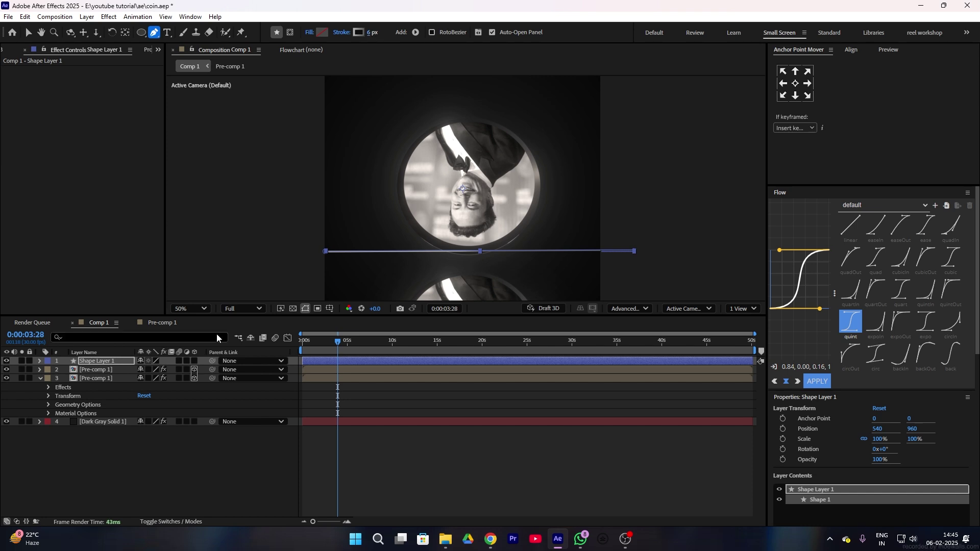
{"action": "left_click", "coordinate": [191, 464]}
{"action": "left_click", "coordinate": [84, 361]}
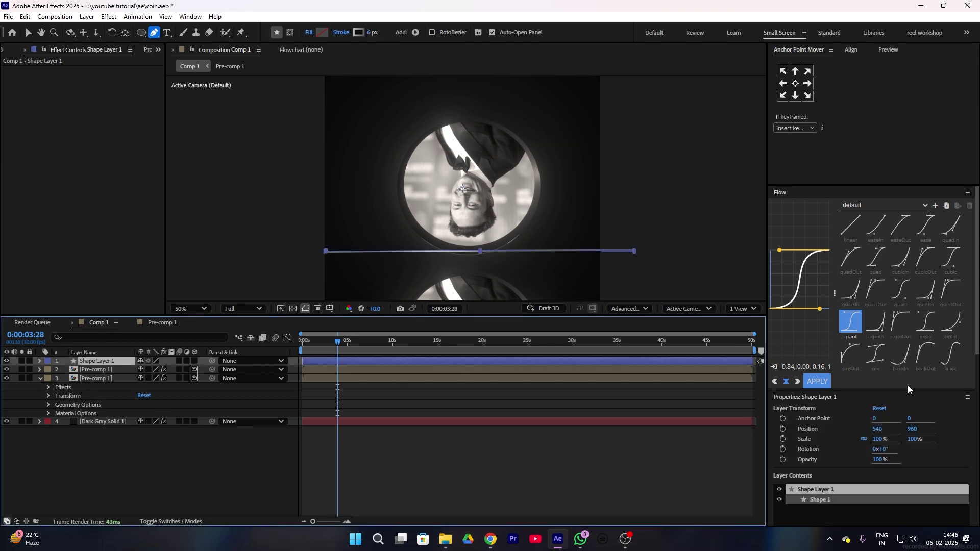
{"action": "left_click_drag", "start_coordinate": [914, 431], "coordinate": [909, 437]}
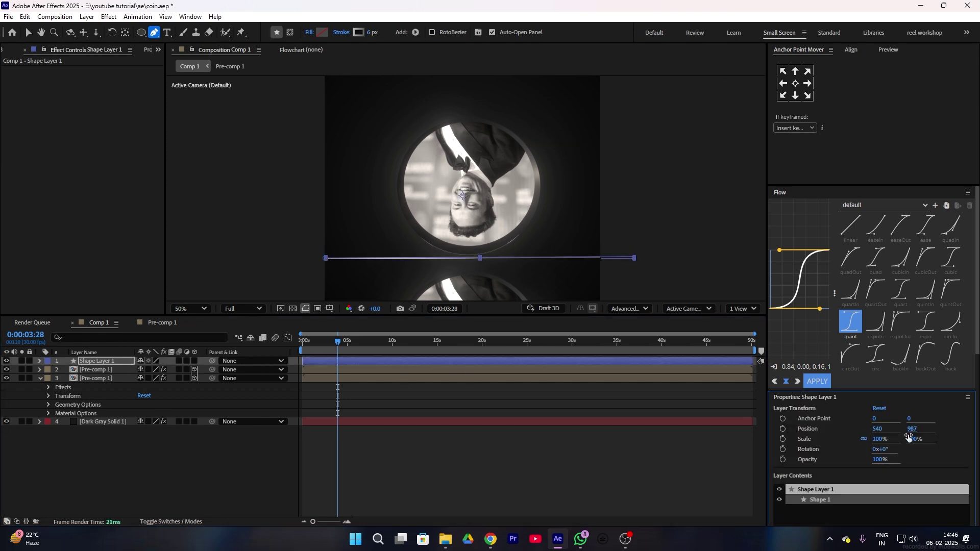
Step: Taper the gradient stroke of Shape Layer 1 with a Start Length of 63% and an End Length of 100%
{"action": "left_click", "coordinate": [40, 361]}
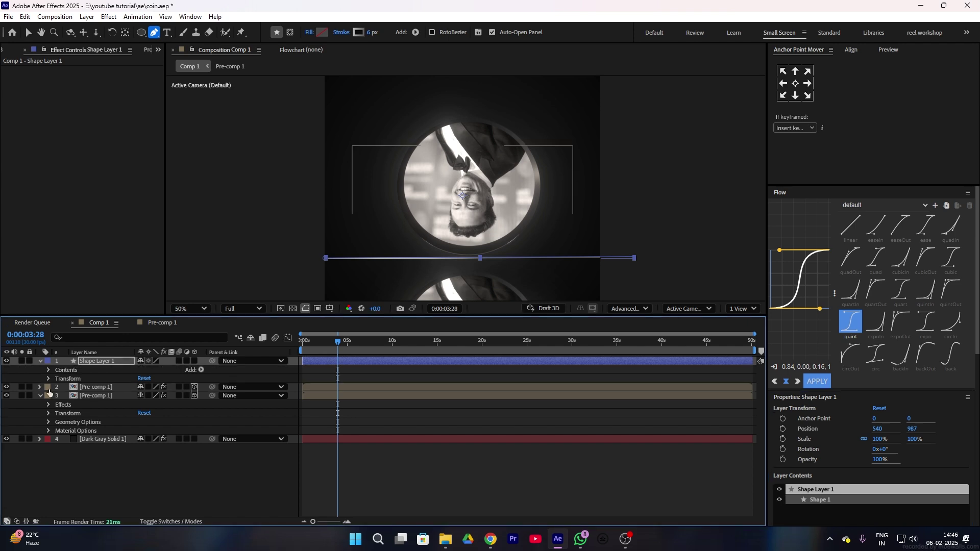
{"action": "left_click", "coordinate": [47, 371]}
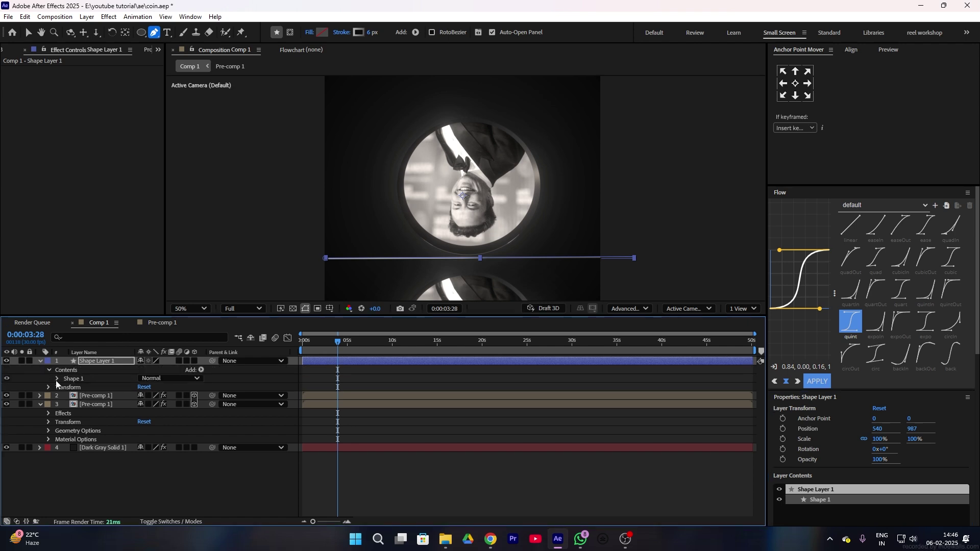
{"action": "left_click", "coordinate": [58, 379]}
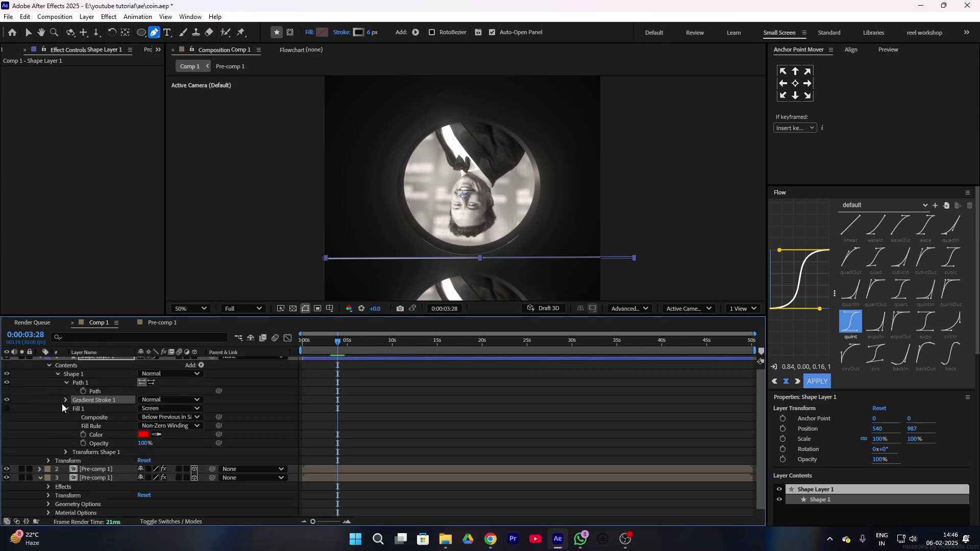
{"action": "left_click", "coordinate": [65, 400]}
{"action": "scroll", "coordinate": [92, 437], "scroll_direction": "down", "scroll_amount": 3}
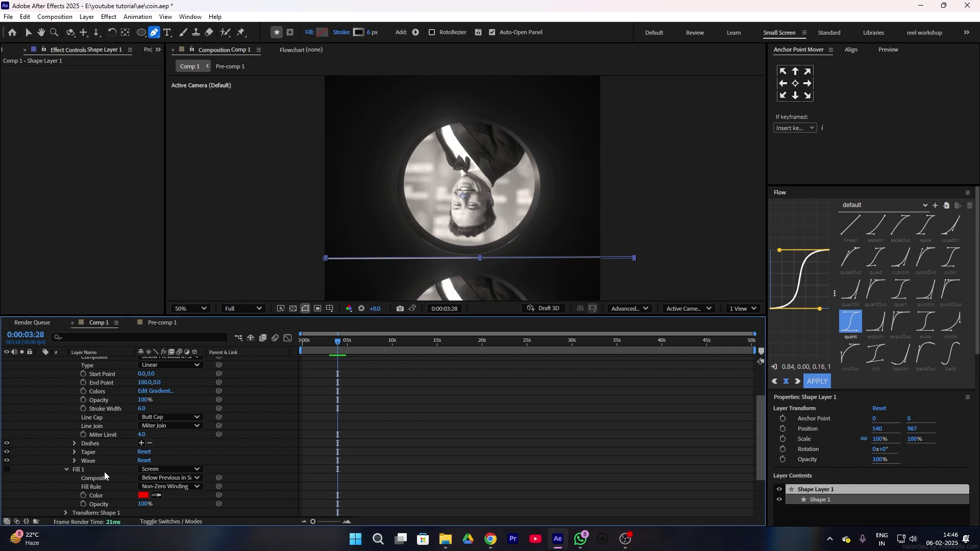
{"action": "left_click", "coordinate": [75, 452]}
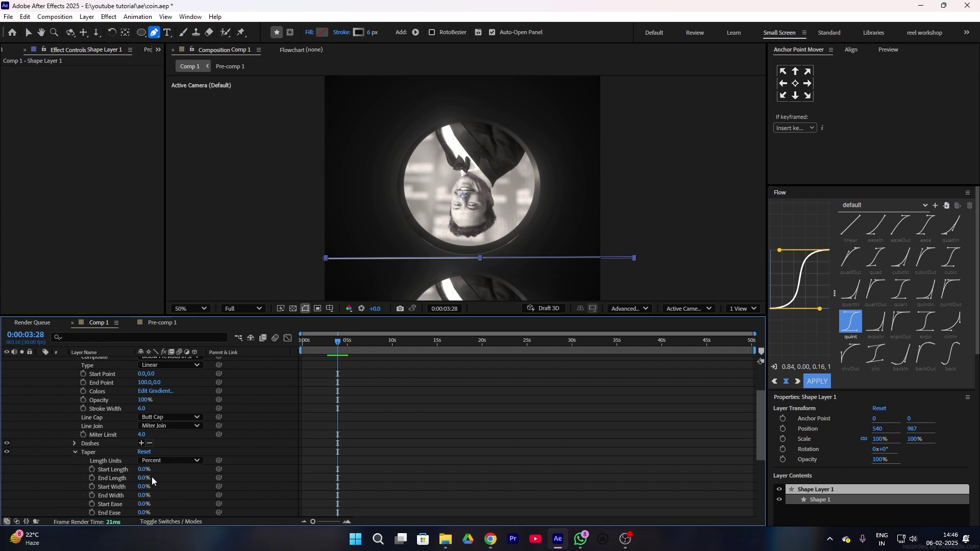
{"action": "left_click_drag", "start_coordinate": [143, 475], "coordinate": [173, 476]}
{"action": "left_click", "coordinate": [212, 438]}
{"action": "left_click", "coordinate": [206, 440]}
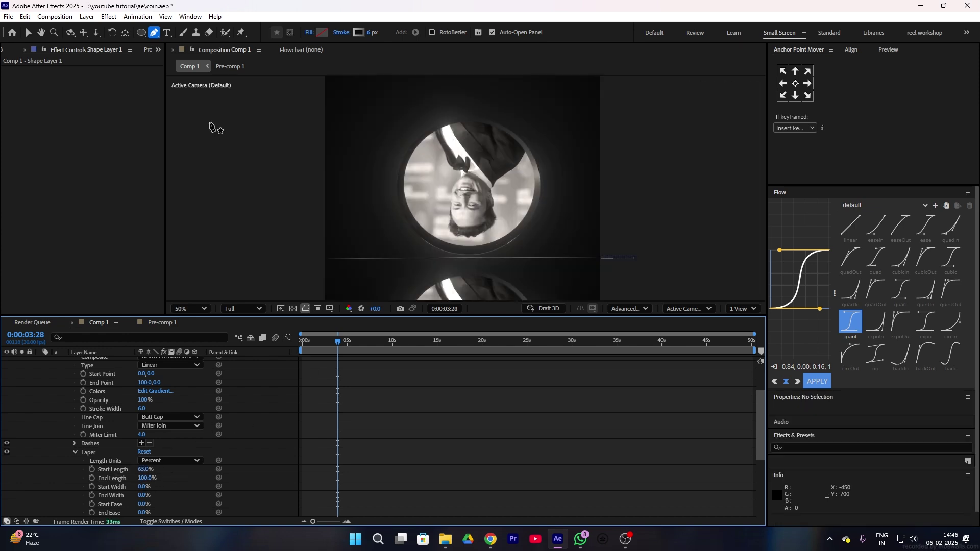
Step: Set the stroke width of Shape Layer 1's dividing line to 10 px
{"action": "scroll", "coordinate": [166, 392], "scroll_direction": "up", "scroll_amount": 3}
{"action": "left_click", "coordinate": [116, 363]}
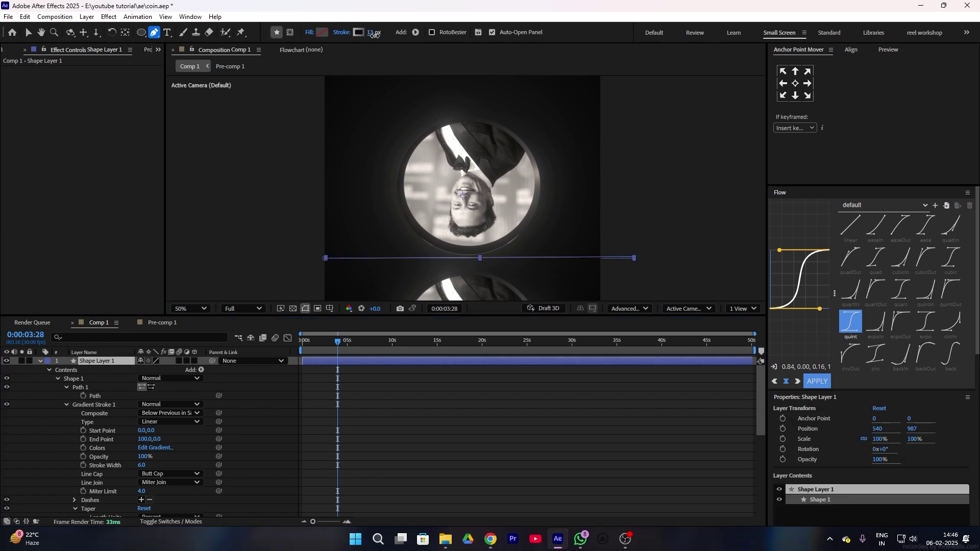
{"action": "left_click_drag", "start_coordinate": [375, 34], "coordinate": [374, 33]}
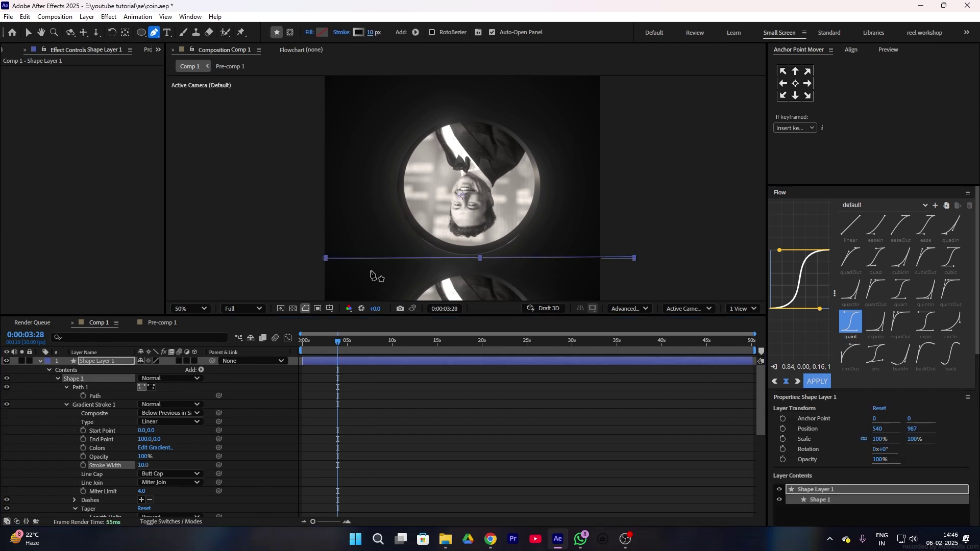
{"action": "left_click", "coordinate": [385, 513]}
Step: Scale Shape Layer 1 to 74% and move its anchor point to the centre of the line
{"action": "left_click", "coordinate": [88, 362]}
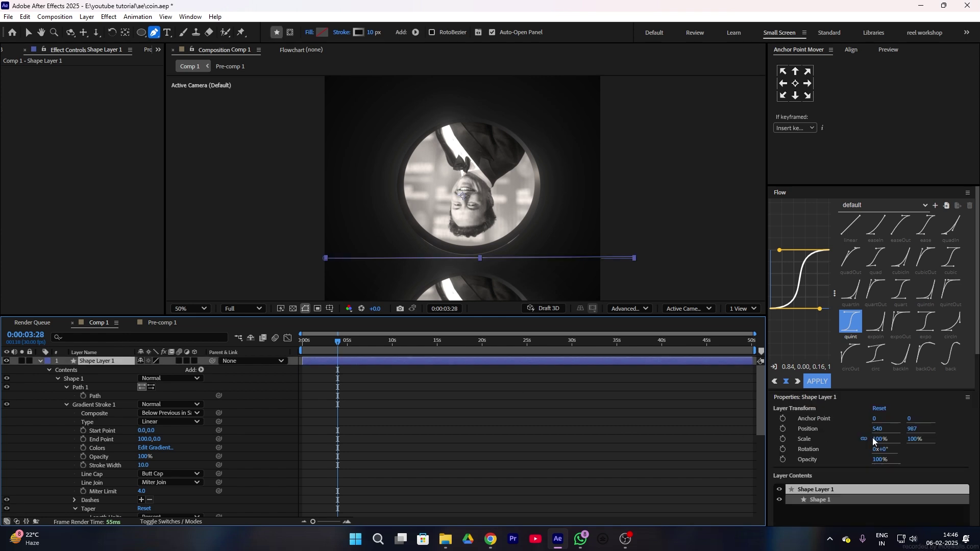
{"action": "left_click_drag", "start_coordinate": [886, 439], "coordinate": [926, 454]}
{"action": "left_click", "coordinate": [797, 87]}
{"action": "left_click", "coordinate": [526, 448]}
Step: Reshape the shadow layer's elliptical mask by raising its top and bottom points
{"action": "left_click", "coordinate": [105, 370]}
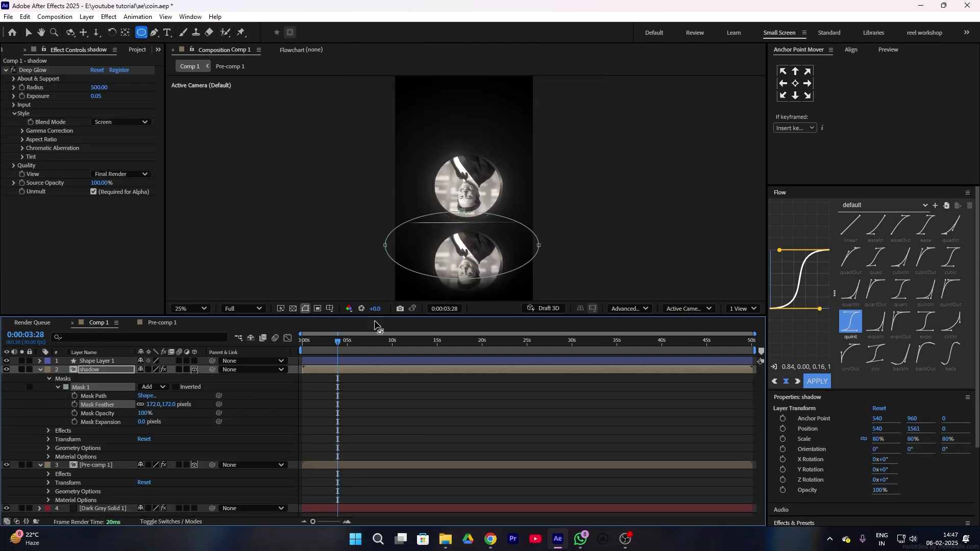
{"action": "key", "text": "v"}
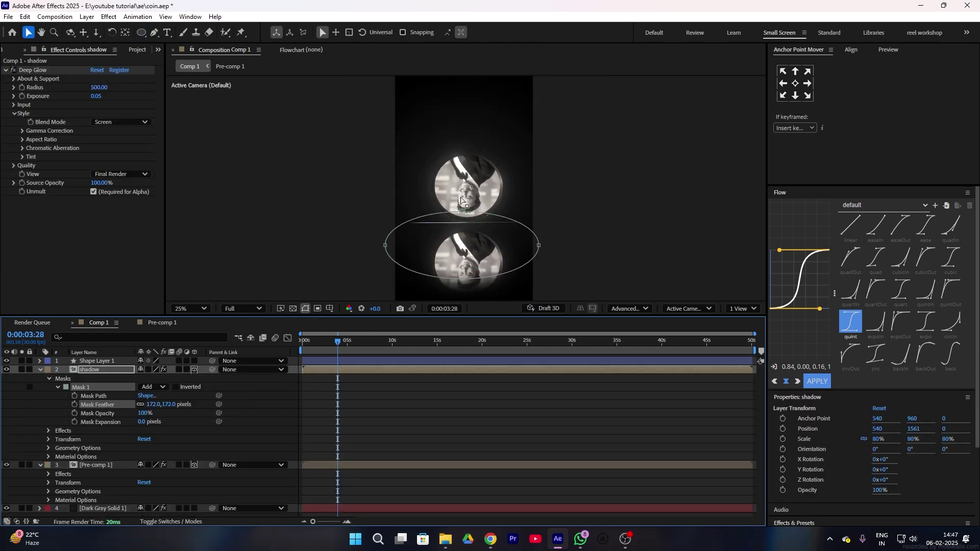
{"action": "left_click_drag", "start_coordinate": [482, 213], "coordinate": [467, 184]}
{"action": "key", "text": "ctrl+z"}
{"action": "left_click_drag", "start_coordinate": [462, 279], "coordinate": [467, 271]}
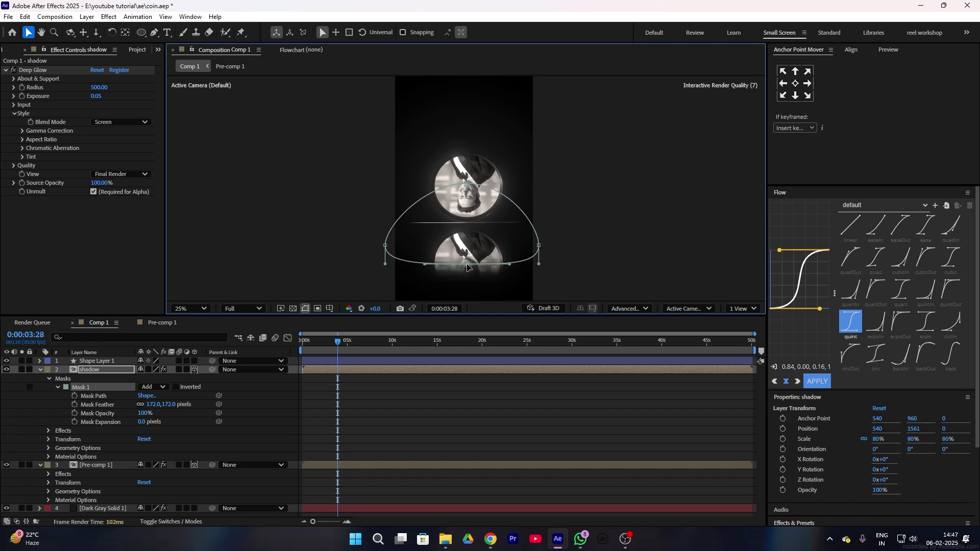
Step: Raise the side and bottom points of the shadow layer's mask and set its Mask Feather to 278 pixels
{"action": "left_click_drag", "start_coordinate": [157, 404], "coordinate": [207, 404]}
{"action": "left_click_drag", "start_coordinate": [386, 246], "coordinate": [392, 208]}
{"action": "left_click_drag", "start_coordinate": [539, 246], "coordinate": [542, 207]}
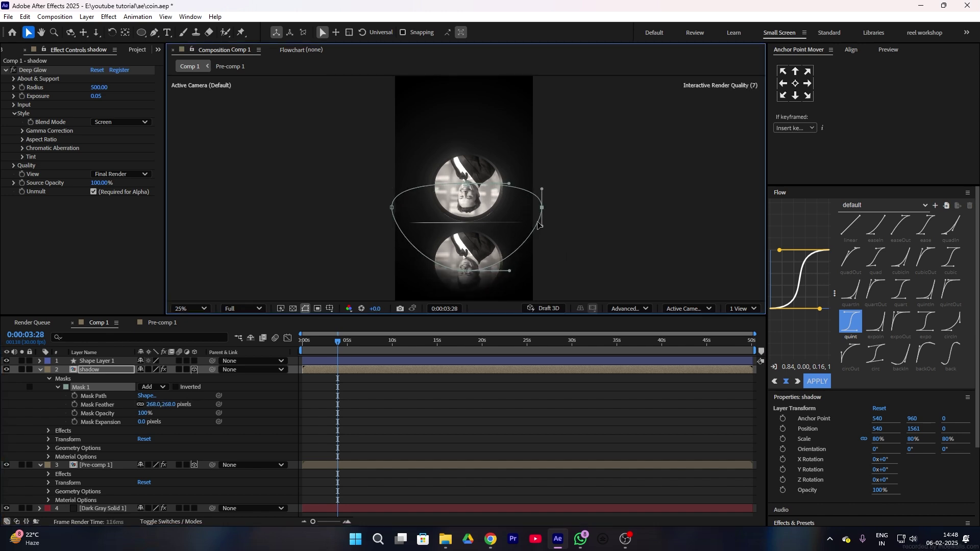
{"action": "left_click_drag", "start_coordinate": [467, 270], "coordinate": [472, 260]}
{"action": "left_click_drag", "start_coordinate": [171, 403], "coordinate": [176, 404]}
Step: Apply Fast Box Blur to the shadow layer with a Blur Radius of 12
{"action": "left_click", "coordinate": [94, 369]}
{"action": "key", "text": "ctrl+space"}
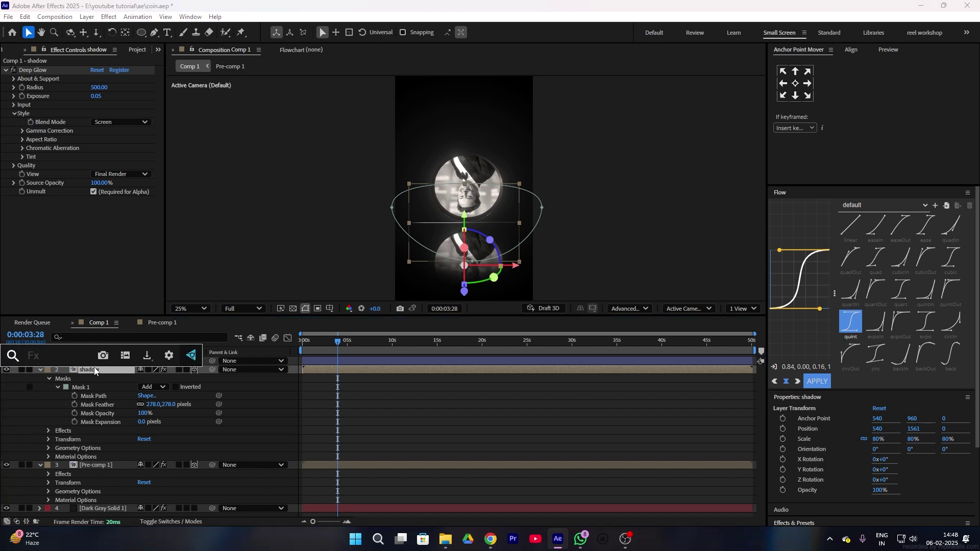
{"action": "type", "text": "fast"}
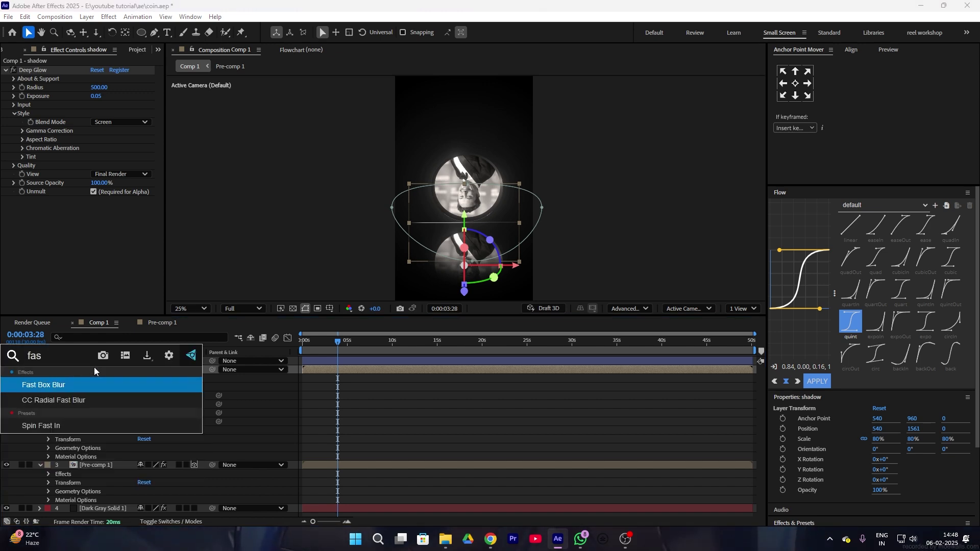
{"action": "left_click", "coordinate": [63, 381]}
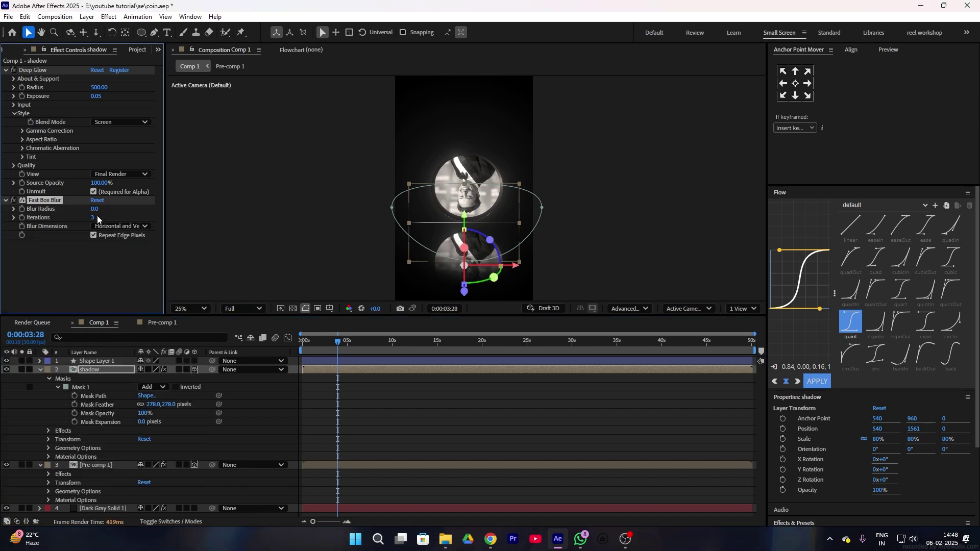
{"action": "left_click_drag", "start_coordinate": [94, 208], "coordinate": [96, 209]}
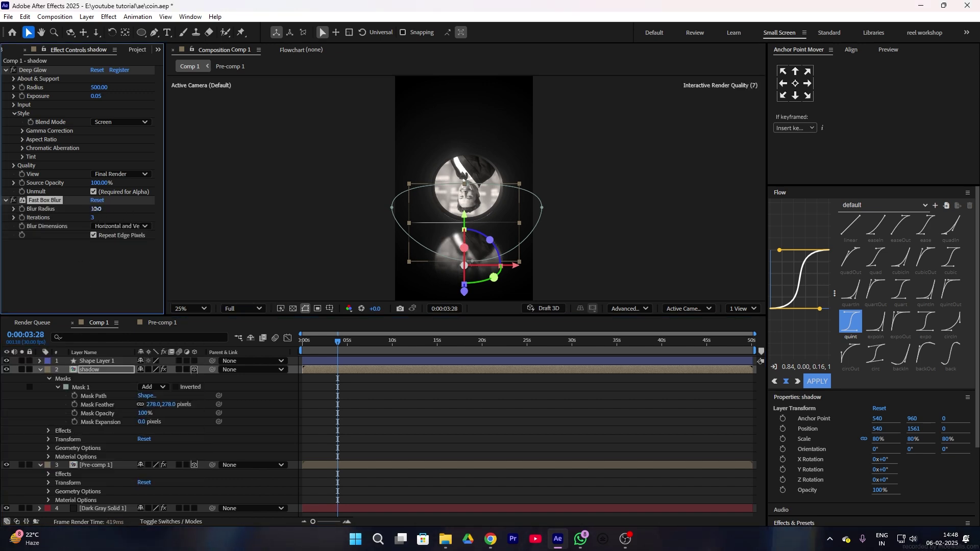
{"action": "left_click", "coordinate": [106, 268]}
{"action": "left_click", "coordinate": [474, 458]}
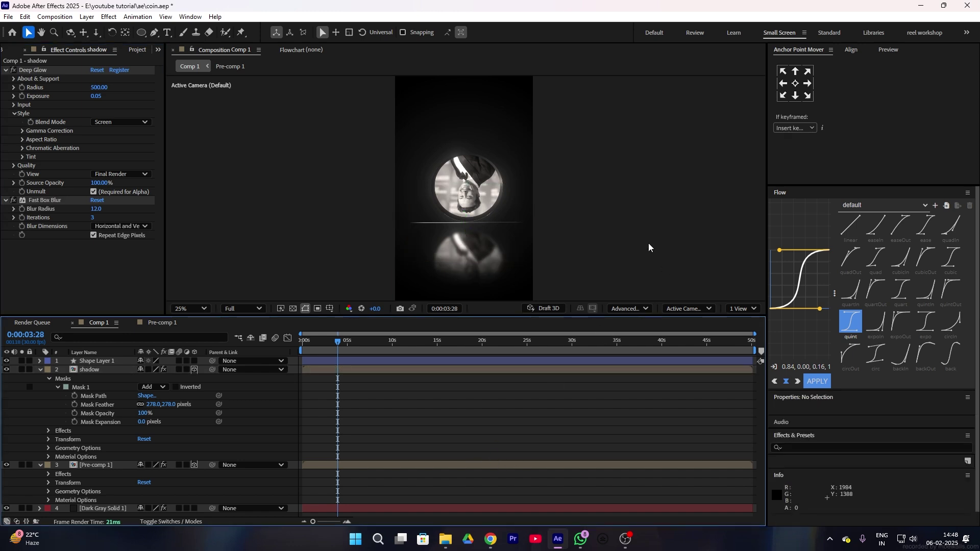
Step: Apply Deep Glow to Shape Layer 1 and set its Exposure to 0.31
{"action": "left_click", "coordinate": [103, 362]}
{"action": "key", "text": "ctrl+space"}
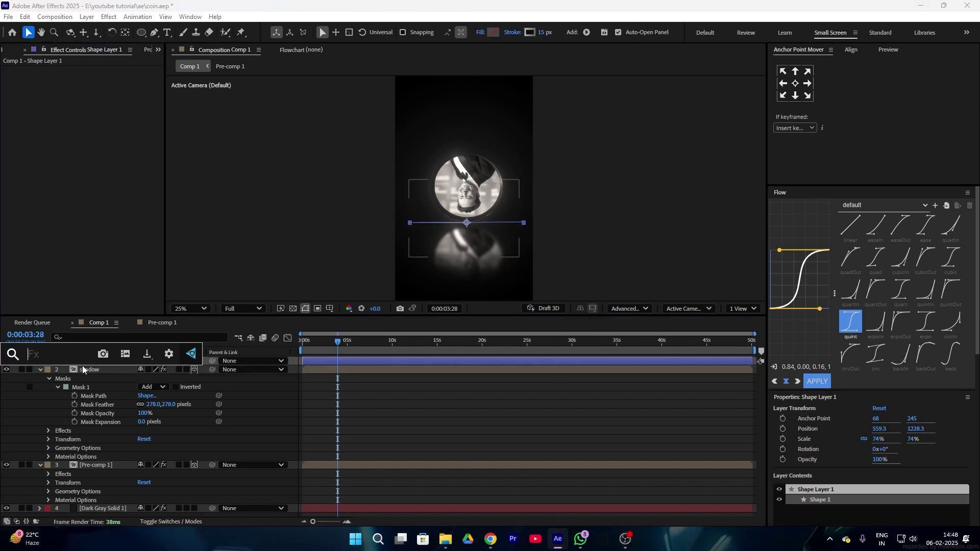
{"action": "type", "text": "d"}
{"action": "left_click", "coordinate": [45, 383]}
{"action": "left_click", "coordinate": [475, 423]}
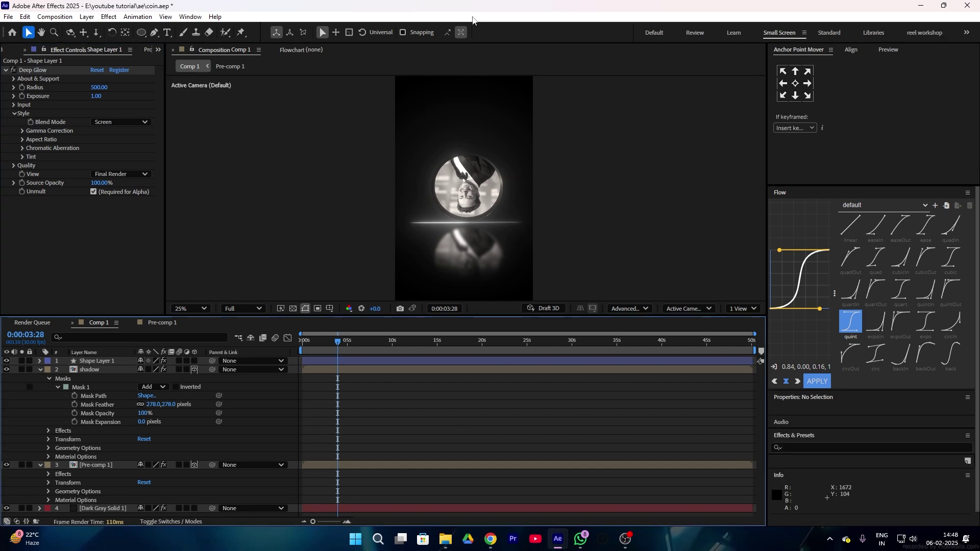
{"action": "left_click_drag", "start_coordinate": [97, 96], "coordinate": [62, 97]}
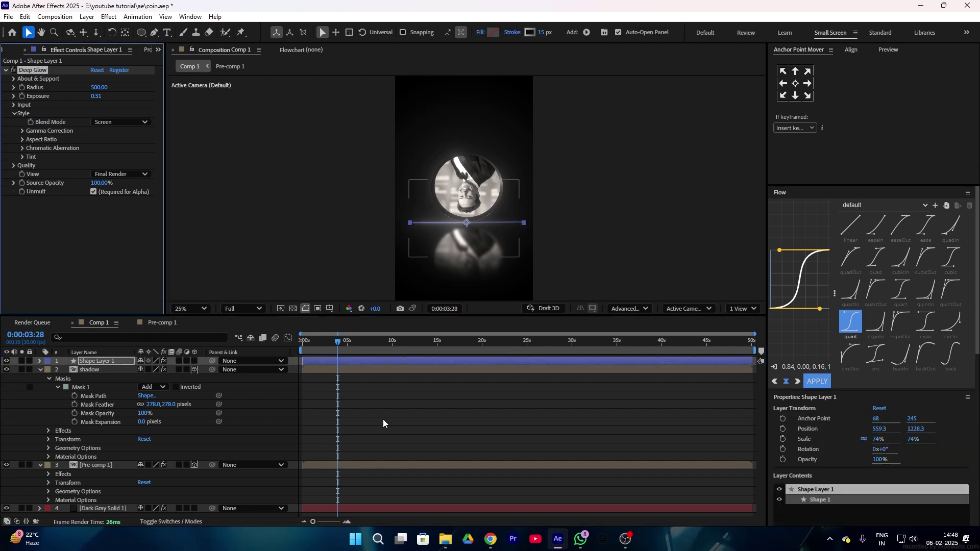
{"action": "left_click", "coordinate": [383, 421]}
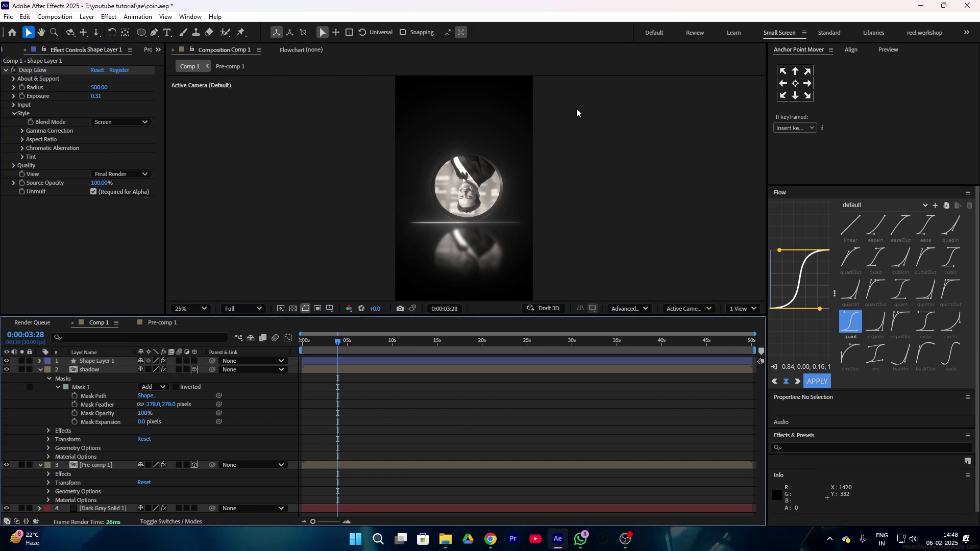
Step: Set the shadow layer's Z Rotation to 175° and its position to 595, 1398, and preview the animation
{"action": "mouse_move", "coordinate": [886, 480]}
{"action": "left_mouse_down"}
{"action": "mouse_move", "coordinate": [977, 488]}
{"action": "mouse_move", "coordinate": [897, 475]}
{"action": "left_mouse_up"}
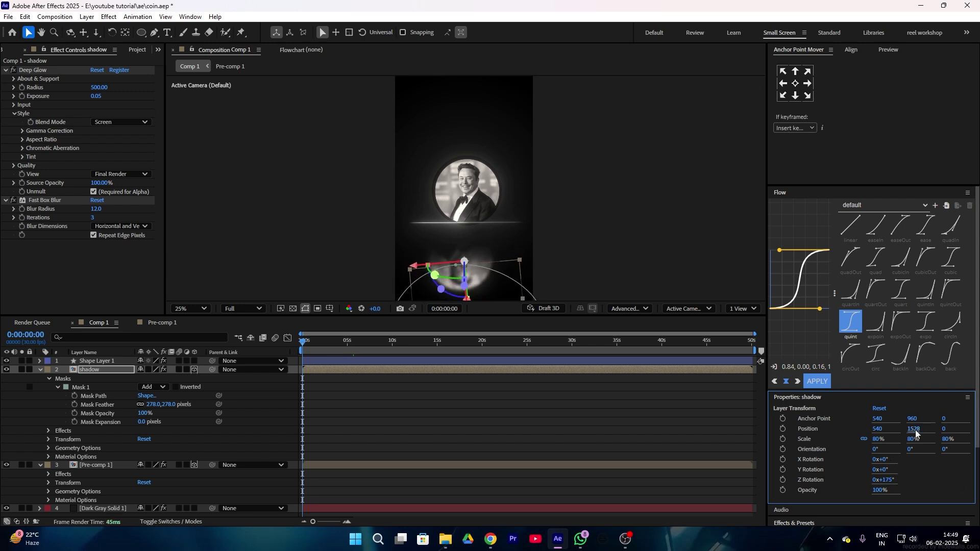
{"action": "left_click_drag", "start_coordinate": [916, 433], "coordinate": [897, 428]}
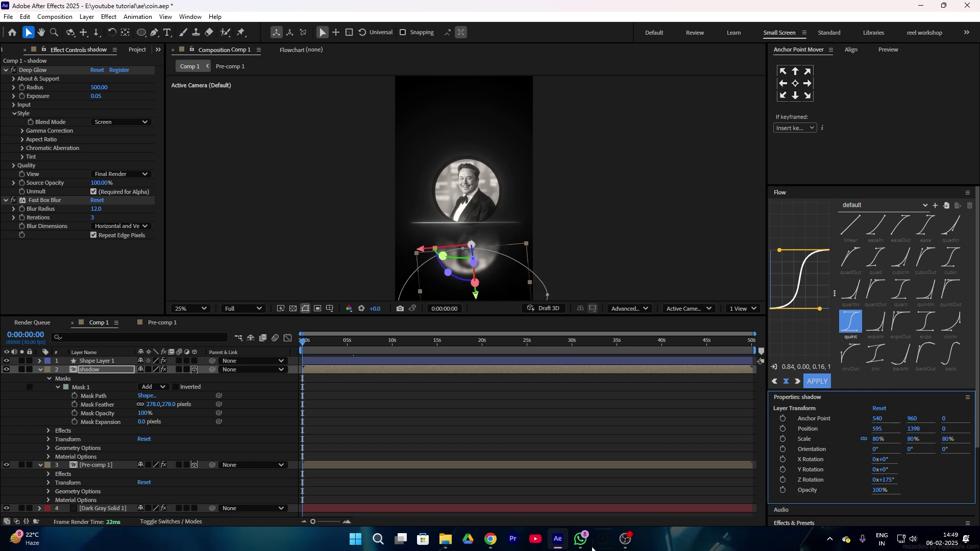
{"action": "key", "text": "space"}
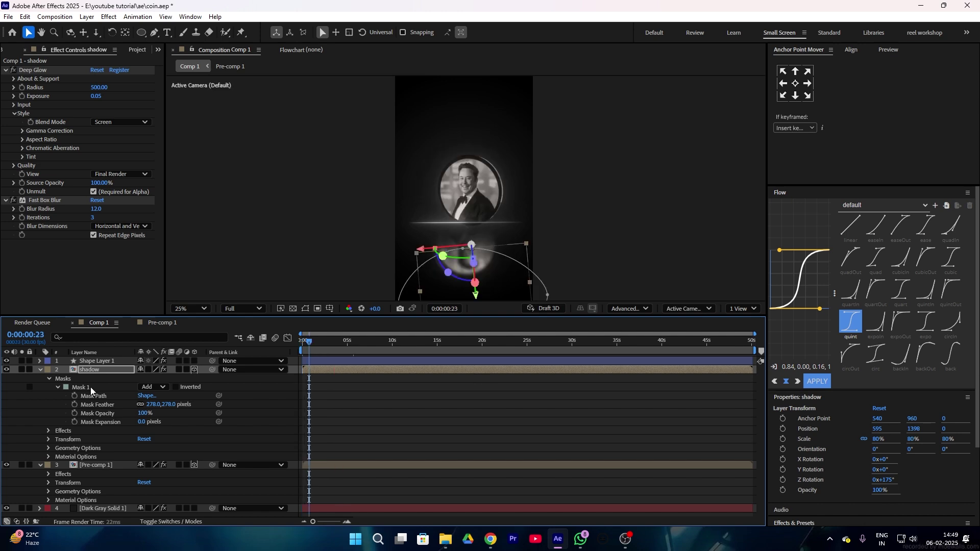
Step: Delete Mask 1 from the shadow layer
{"action": "left_click", "coordinate": [82, 387]}
{"action": "key", "text": "Delete"}
{"action": "left_click", "coordinate": [449, 491]}
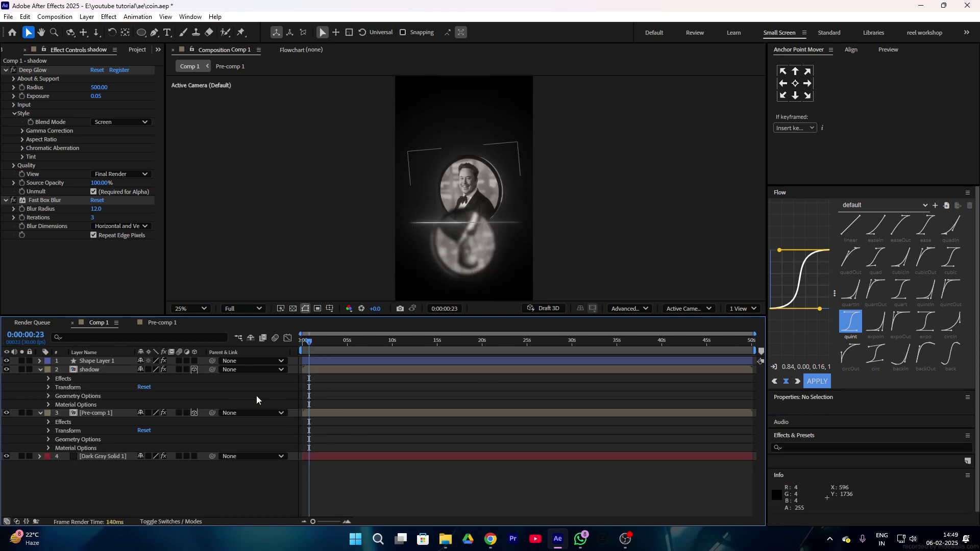
Step: At the first frame, set the shadow layer's Y position to 1537 and its Z Rotation to 184°
{"action": "key", "text": "Home"}
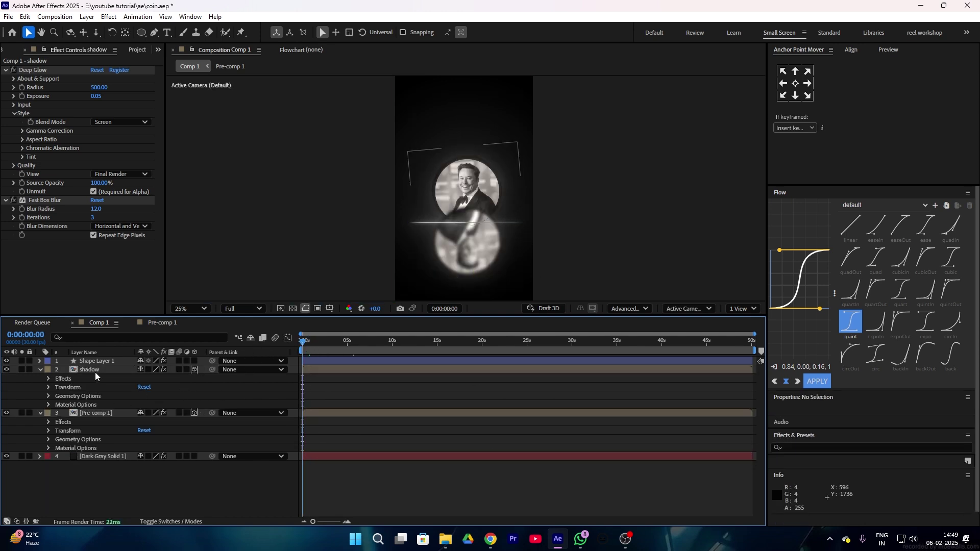
{"action": "left_click", "coordinate": [90, 370]}
{"action": "left_click_drag", "start_coordinate": [914, 430], "coordinate": [976, 439]}
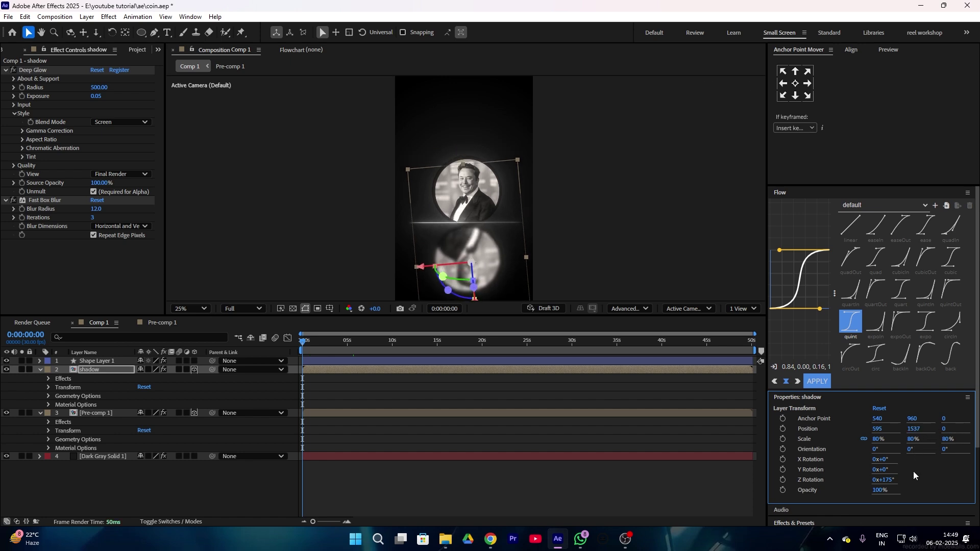
{"action": "type", "text": "0"}
{"action": "key", "text": "Return"}
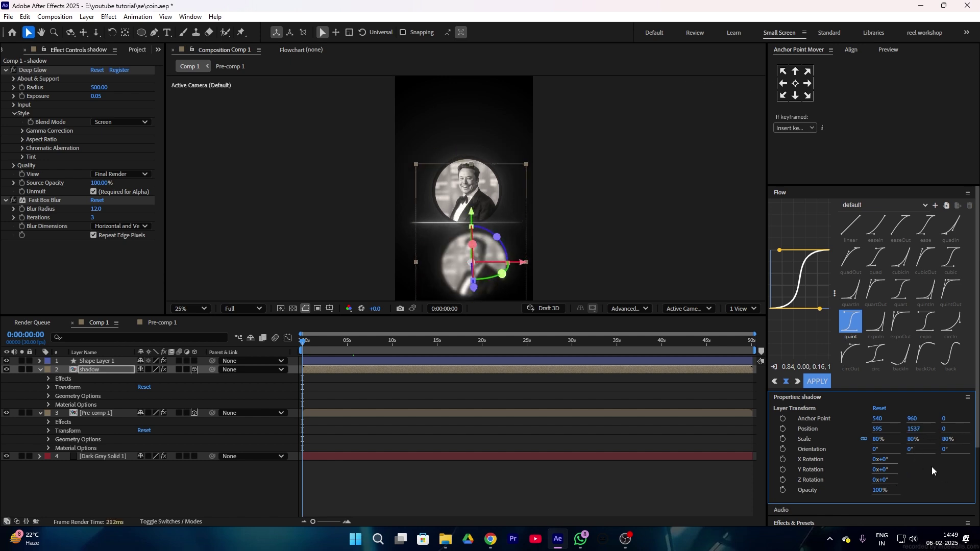
{"action": "left_click_drag", "start_coordinate": [885, 484], "coordinate": [977, 477]}
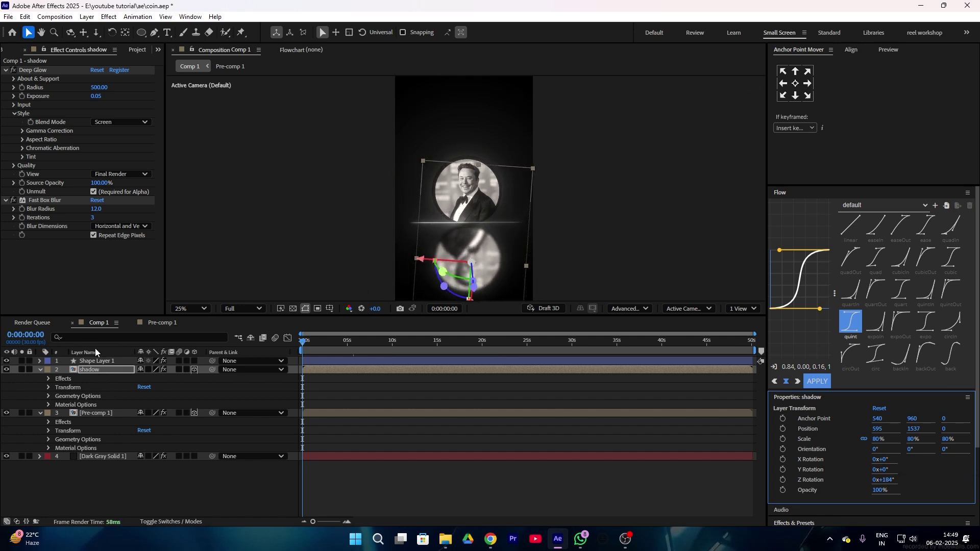
Step: Draw a wide elliptical mask over the upper part of the shadow coin and feather it by 348 pixels
{"action": "left_click", "coordinate": [141, 32]}
{"action": "left_click_drag", "start_coordinate": [380, 187], "coordinate": [552, 254]}
{"action": "left_click", "coordinate": [57, 387]}
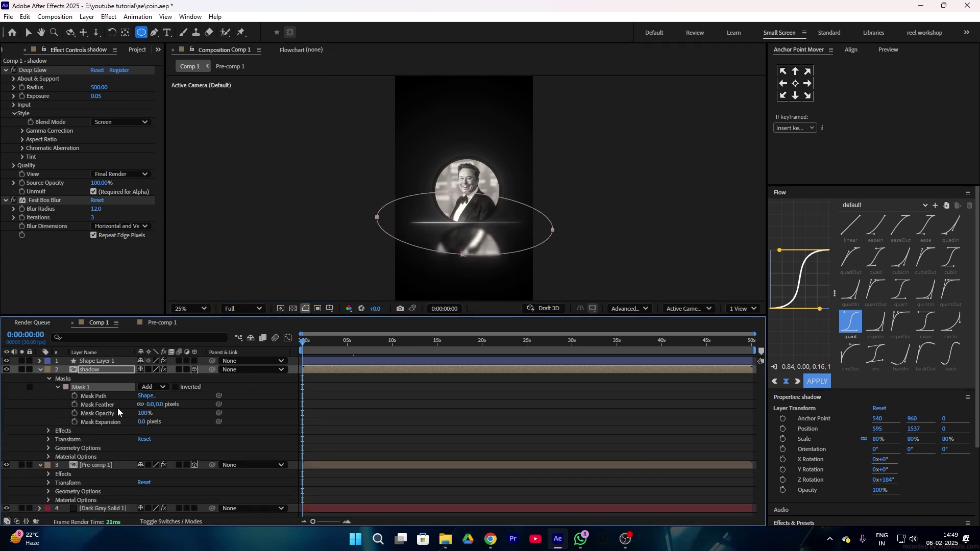
{"action": "left_click_drag", "start_coordinate": [149, 405], "coordinate": [318, 389]}
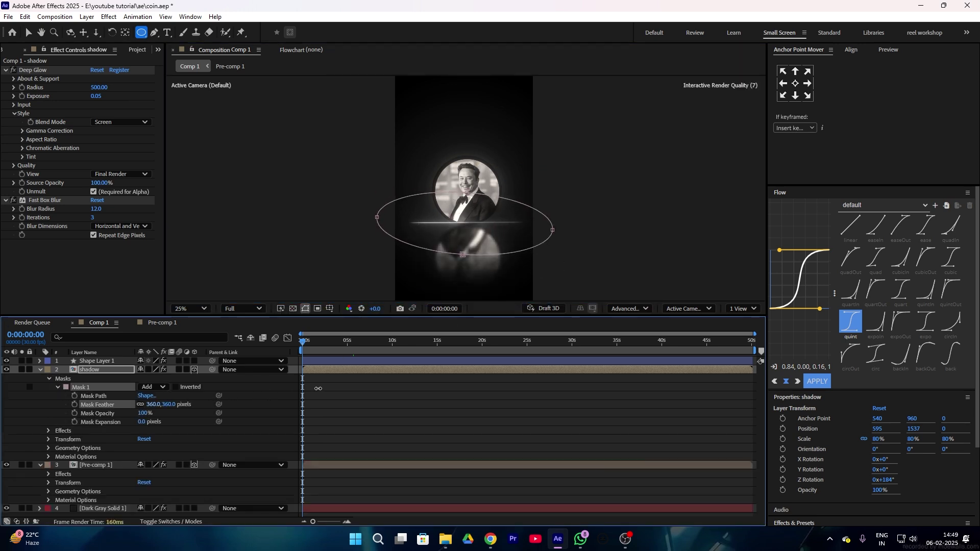
{"action": "left_click", "coordinate": [333, 397]}
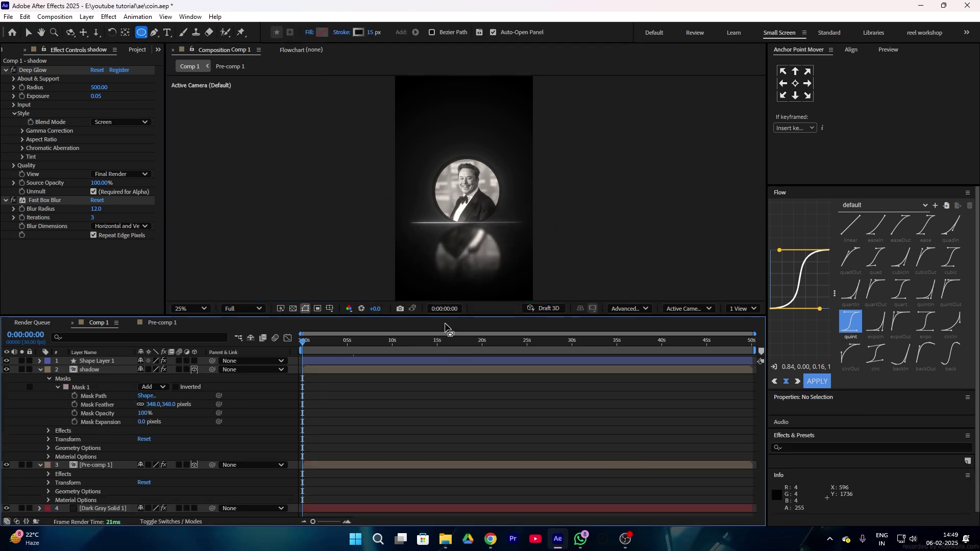
Step: Lower the shadow layer's opacity and preview the animation
{"action": "left_click", "coordinate": [97, 372]}
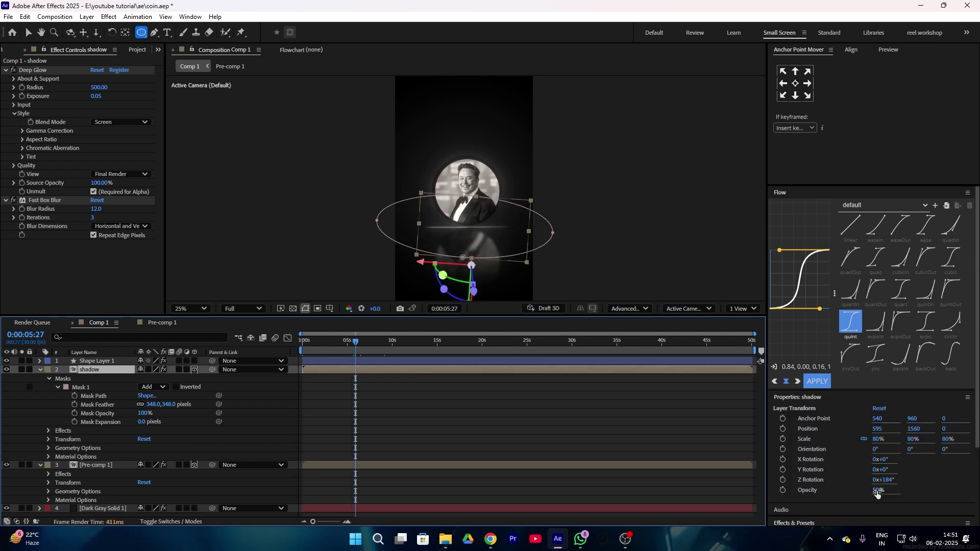
{"action": "left_click_drag", "start_coordinate": [878, 491], "coordinate": [846, 492]}
{"action": "left_click", "coordinate": [679, 394]}
{"action": "key", "text": "space"}
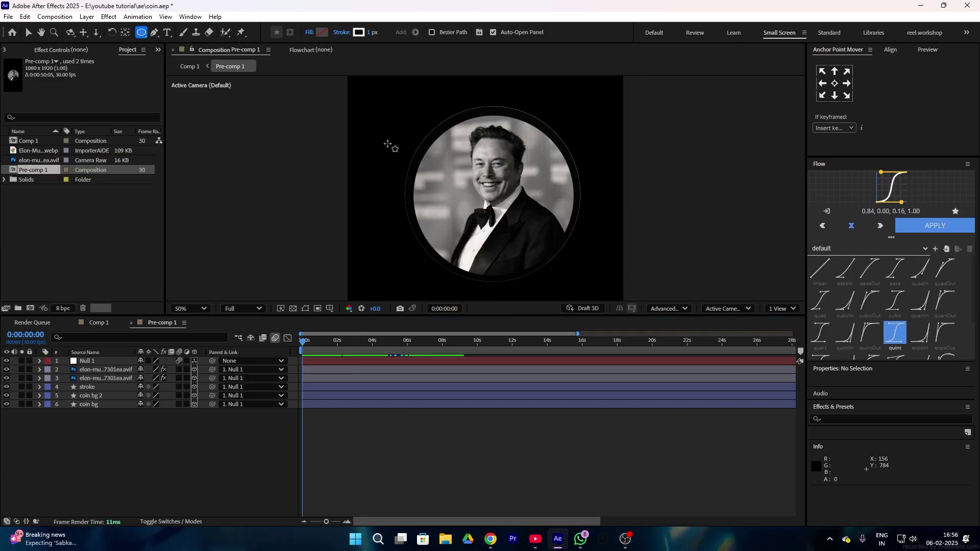
Step: Draw a circular shape over the coin in Pre-comp 1 and give it a radial gradient fill in Screen mode at 100% opacity
{"action": "scroll", "coordinate": [496, 163], "scroll_direction": "down", "scroll_amount": 2}
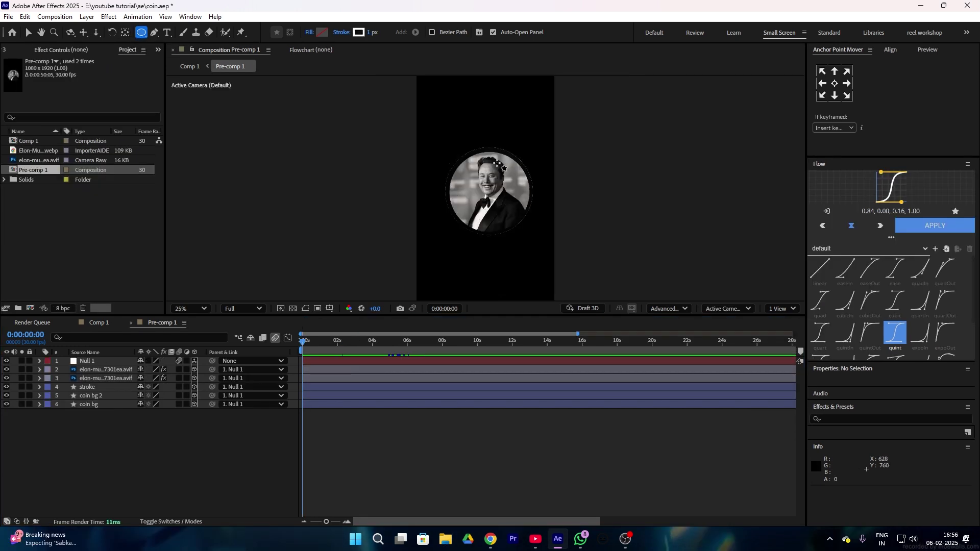
{"action": "left_click_drag", "start_coordinate": [443, 135], "coordinate": [519, 218]}
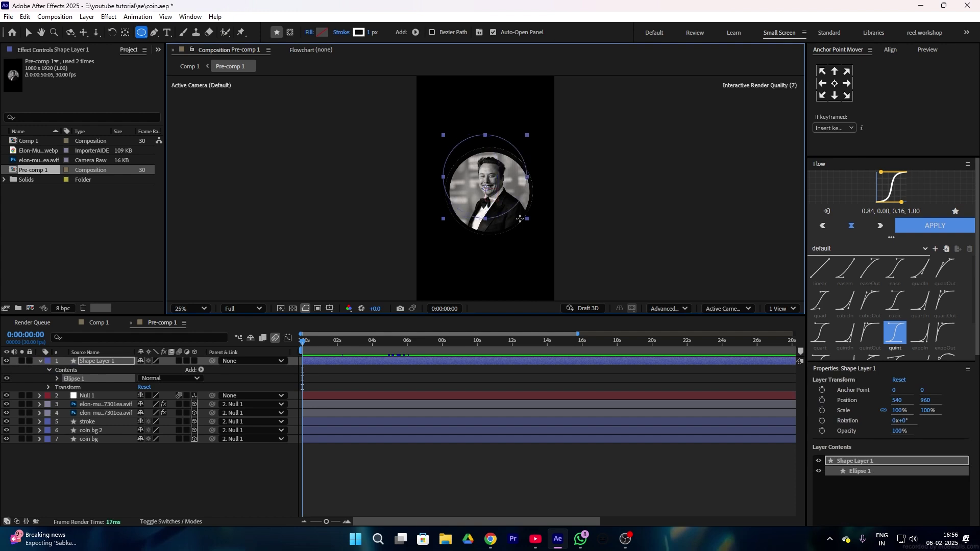
{"action": "left_click", "coordinate": [309, 33]}
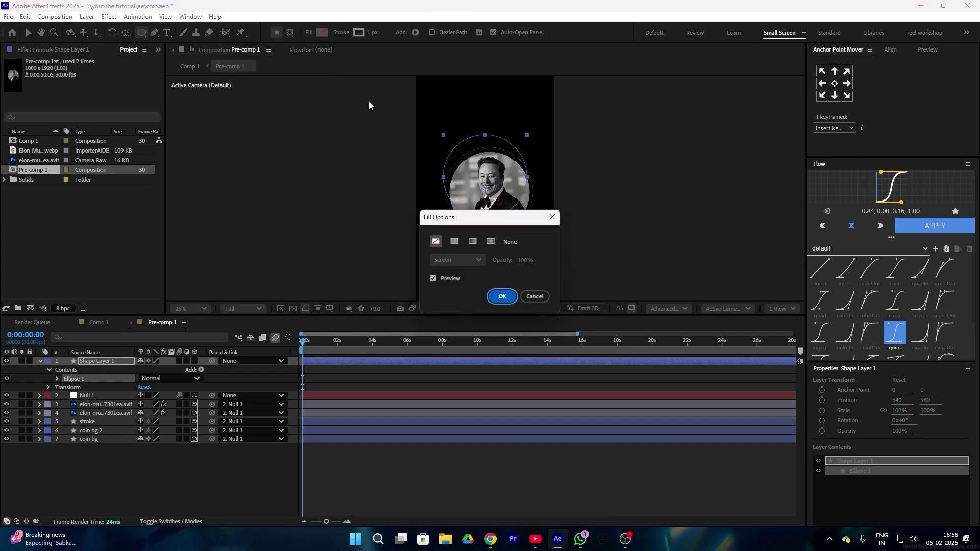
{"action": "left_click", "coordinate": [473, 242]}
{"action": "left_click", "coordinate": [491, 242]}
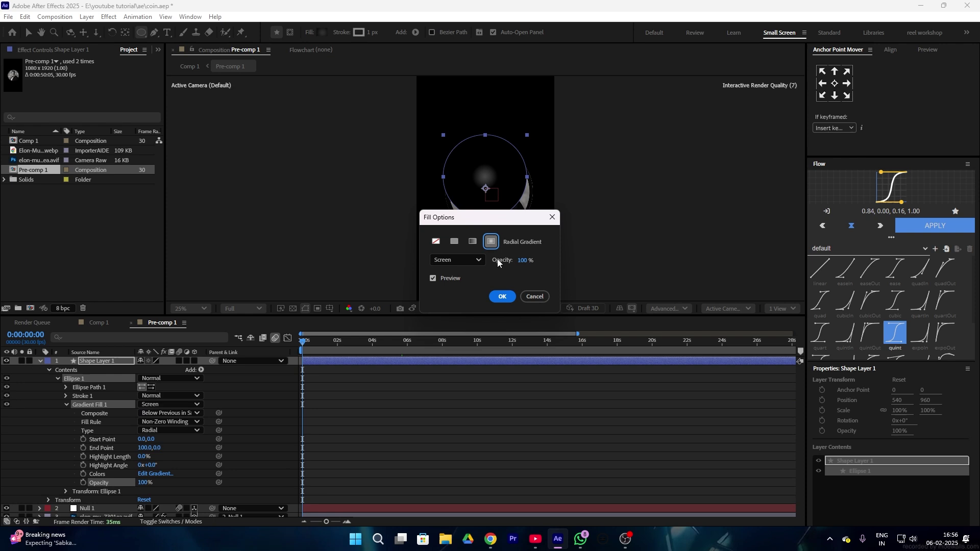
{"action": "left_click", "coordinate": [502, 297]}
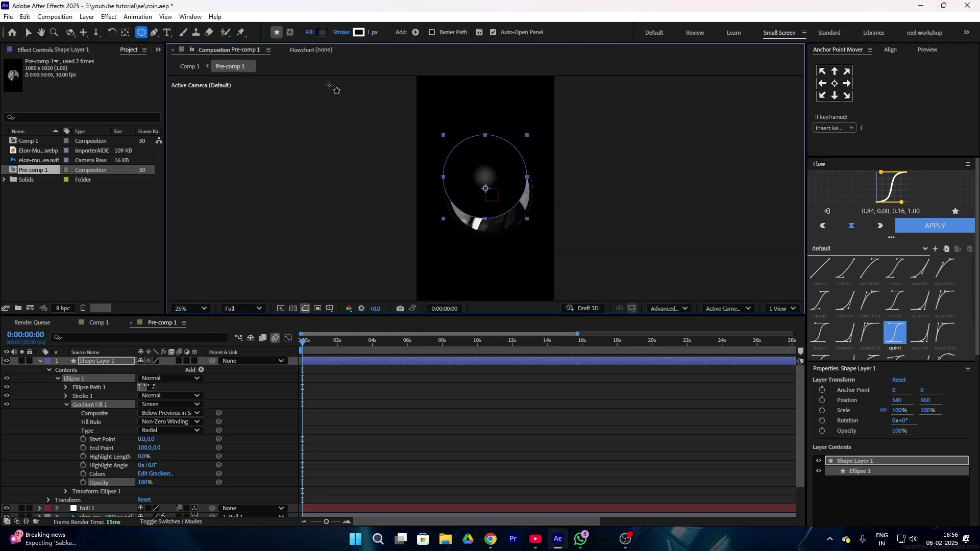
Step: Set the radial gradient's starting color to white (FFFFFF)
{"action": "left_click", "coordinate": [323, 31]}
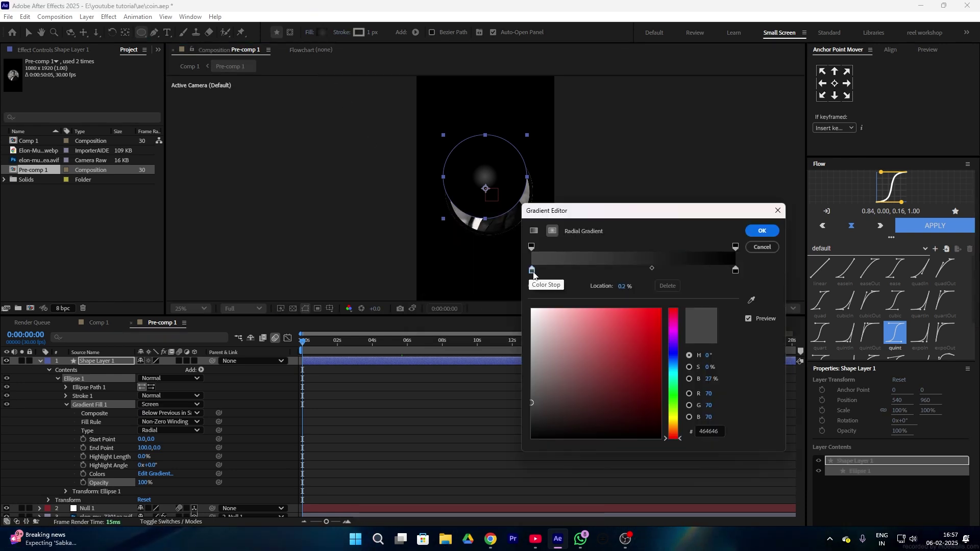
{"action": "left_click_drag", "start_coordinate": [540, 315], "coordinate": [503, 265]}
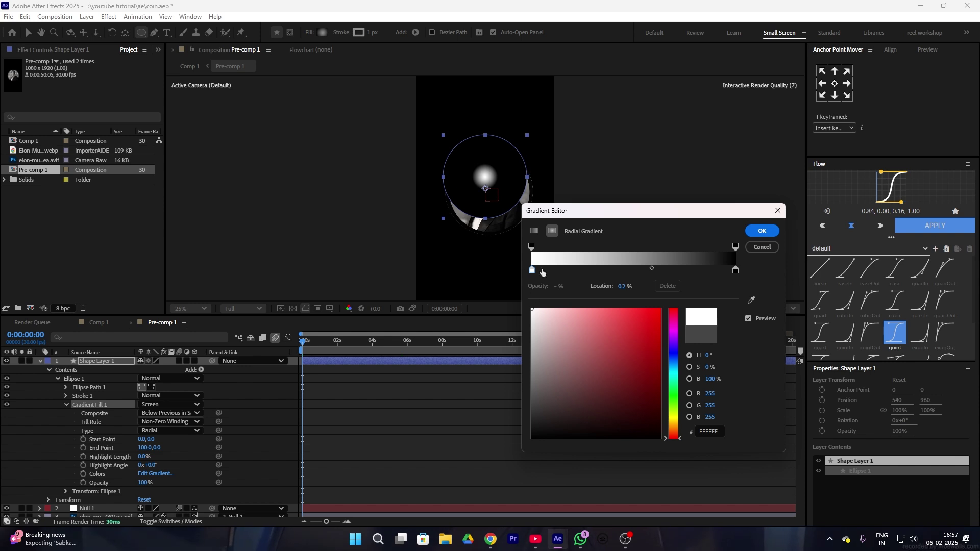
{"action": "left_click", "coordinate": [761, 234]}
{"action": "key", "text": "v"}
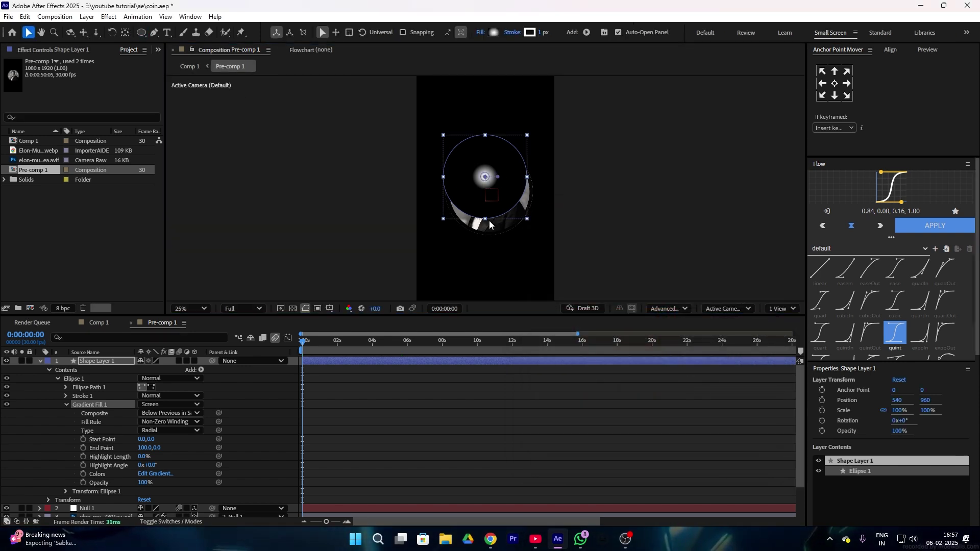
Step: Extend the radial gradient's end point to 268, 0 and enlarge the ellipse to 779 by 779
{"action": "scroll", "coordinate": [504, 172], "scroll_direction": "up", "scroll_amount": 1}
{"action": "left_click_drag", "start_coordinate": [510, 164], "coordinate": [548, 164]}
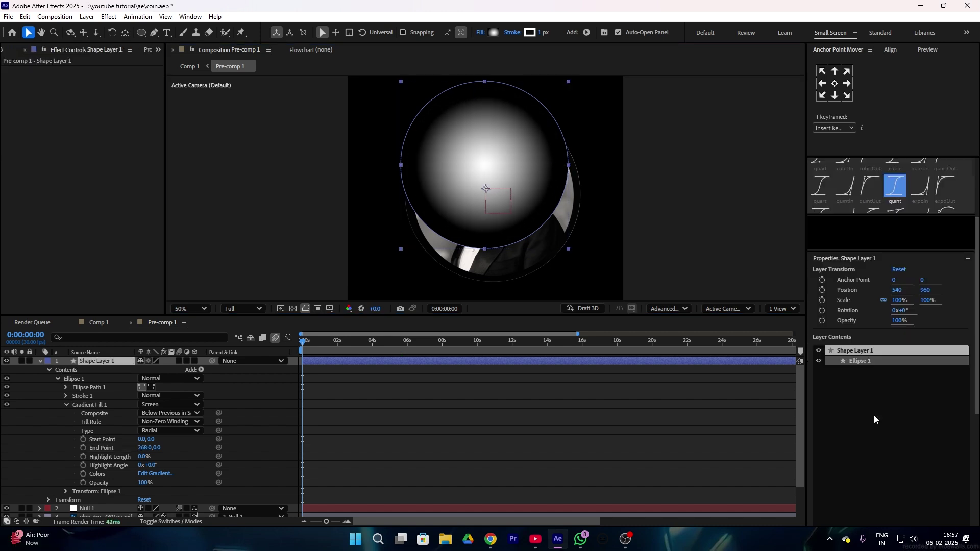
{"action": "scroll", "coordinate": [874, 418], "scroll_direction": "down", "scroll_amount": 3}
{"action": "scroll", "coordinate": [874, 417], "scroll_direction": "up", "scroll_amount": 3}
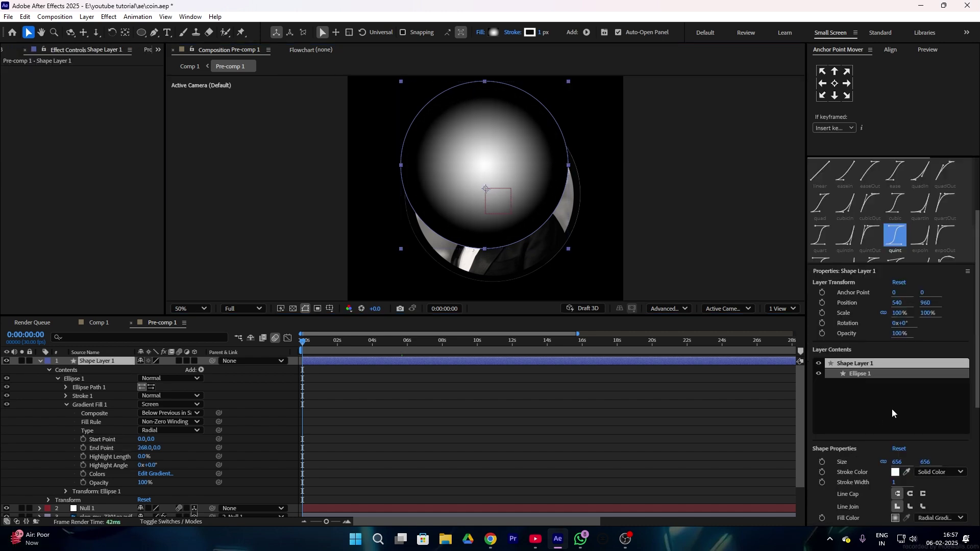
{"action": "left_click_drag", "start_coordinate": [896, 462], "coordinate": [960, 460]}
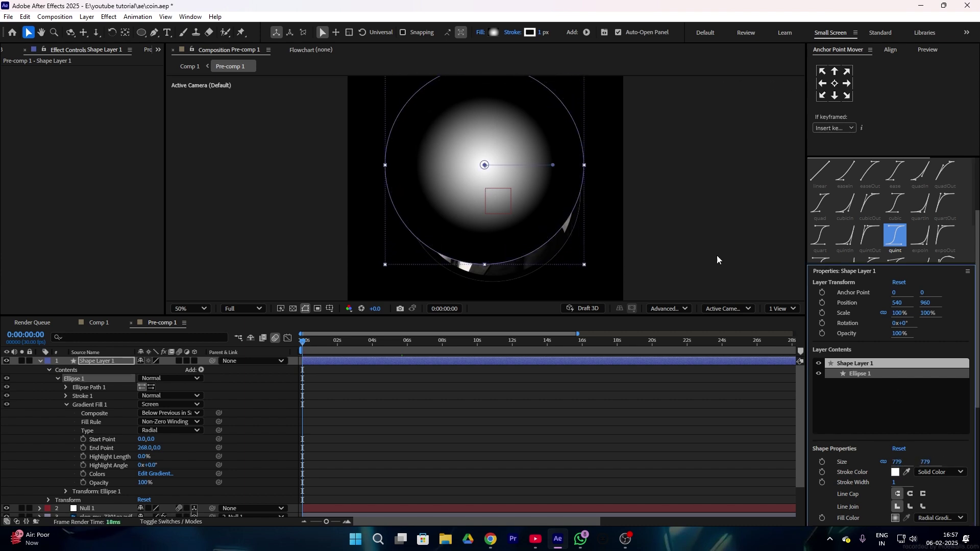
Step: Shift the ellipse slightly left and tighten its glow by moving the gradient midpoint to about 19%
{"action": "mouse_move", "coordinate": [553, 164]}
{"action": "left_mouse_down"}
{"action": "mouse_move", "coordinate": [562, 164]}
{"action": "mouse_move", "coordinate": [544, 164]}
{"action": "left_mouse_up"}
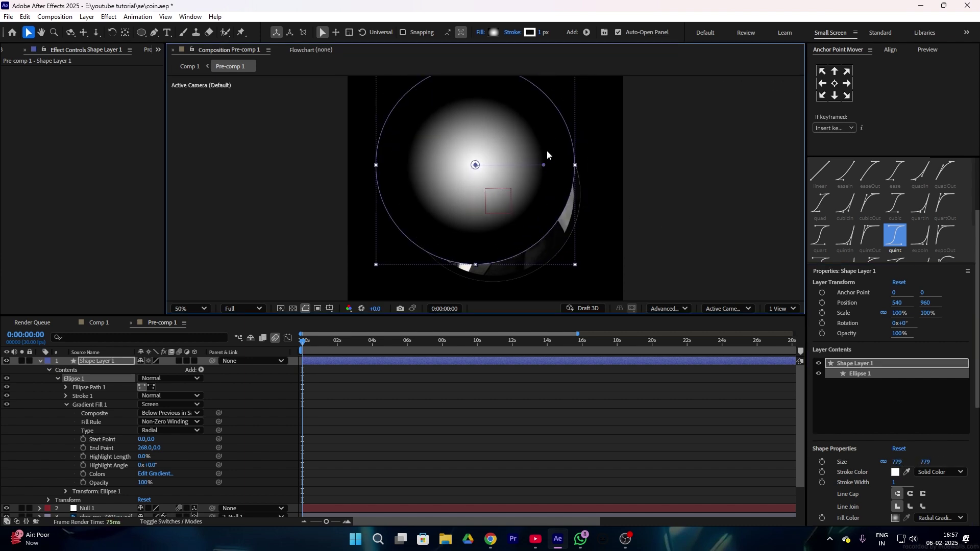
{"action": "left_click", "coordinate": [494, 33]}
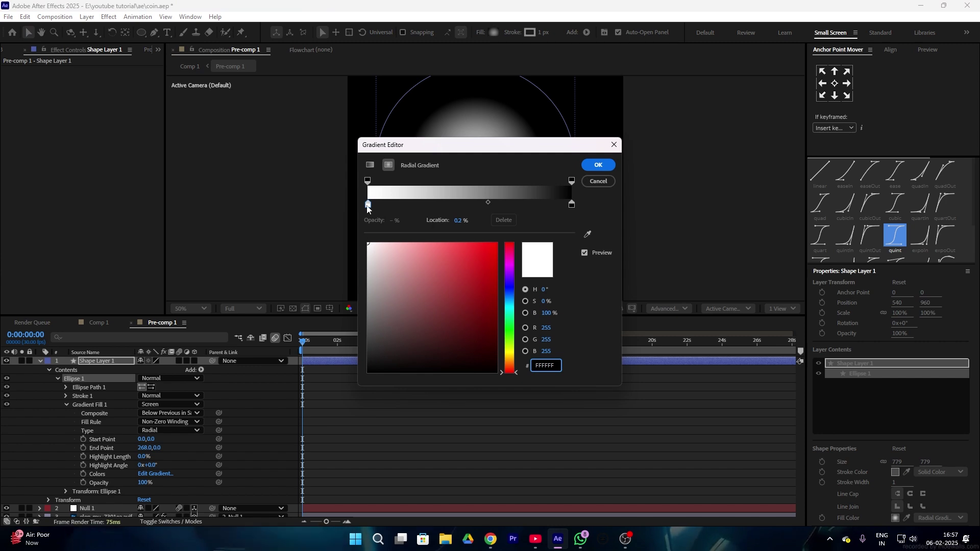
{"action": "left_click_drag", "start_coordinate": [368, 205], "coordinate": [351, 201]}
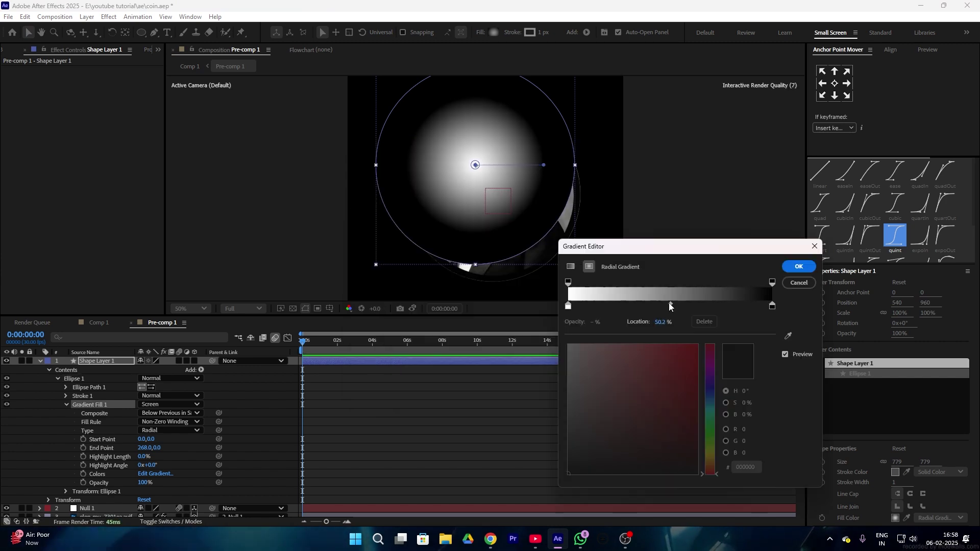
{"action": "left_click_drag", "start_coordinate": [669, 304], "coordinate": [606, 309]}
{"action": "left_click", "coordinate": [798, 266]}
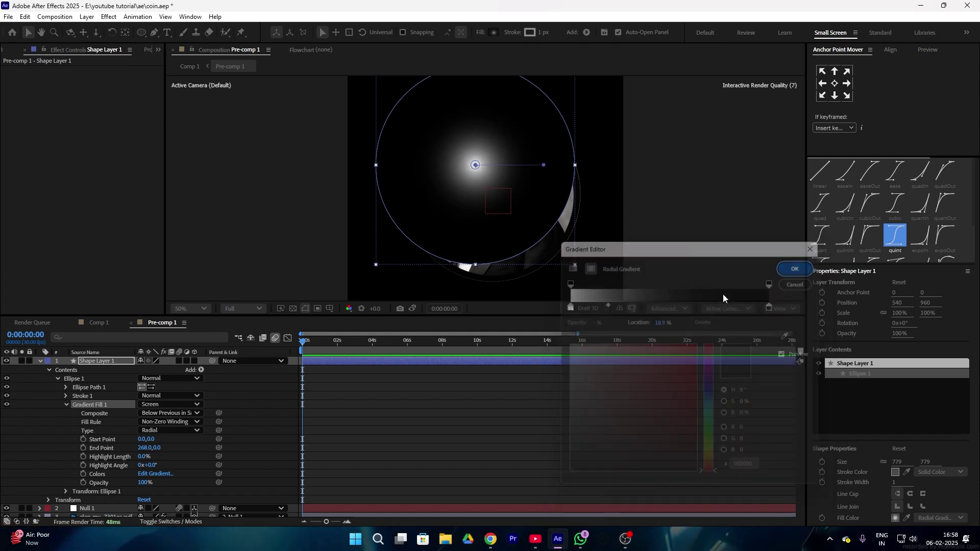
Step: Set the glow shape layer's blending mode to Color Dodge and reposition the glow
{"action": "right_click", "coordinate": [90, 360]}
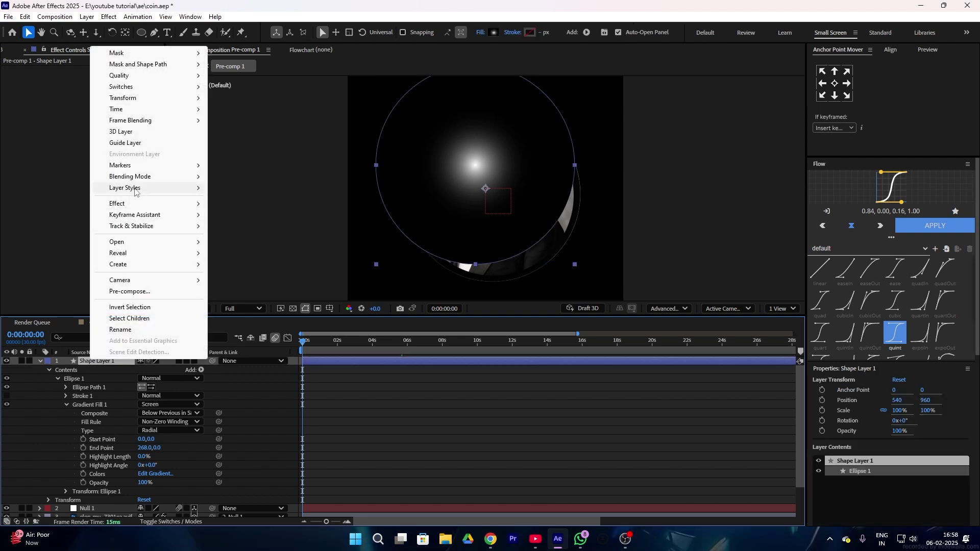
{"action": "mouse_move", "coordinate": [131, 179]}
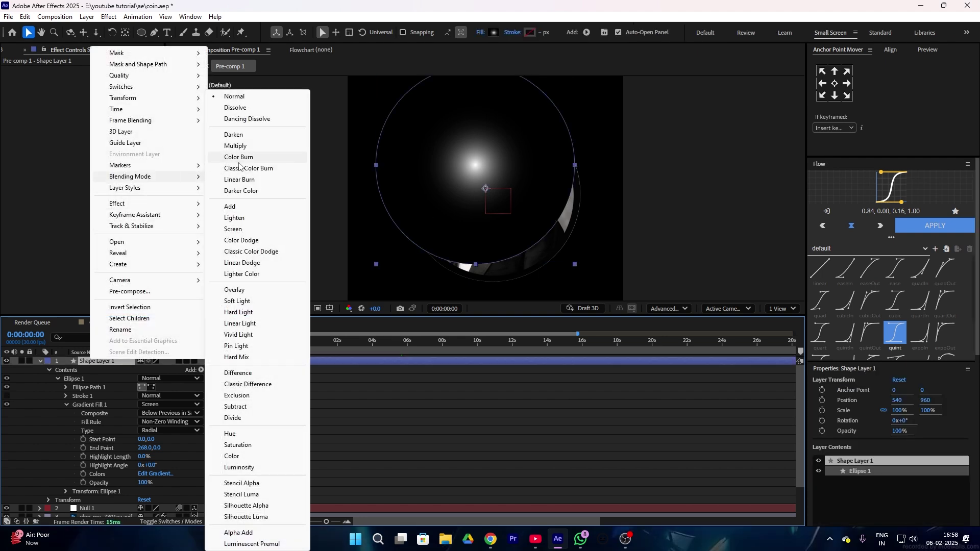
{"action": "left_click", "coordinate": [244, 240]}
{"action": "left_click_drag", "start_coordinate": [461, 190], "coordinate": [369, 223]}
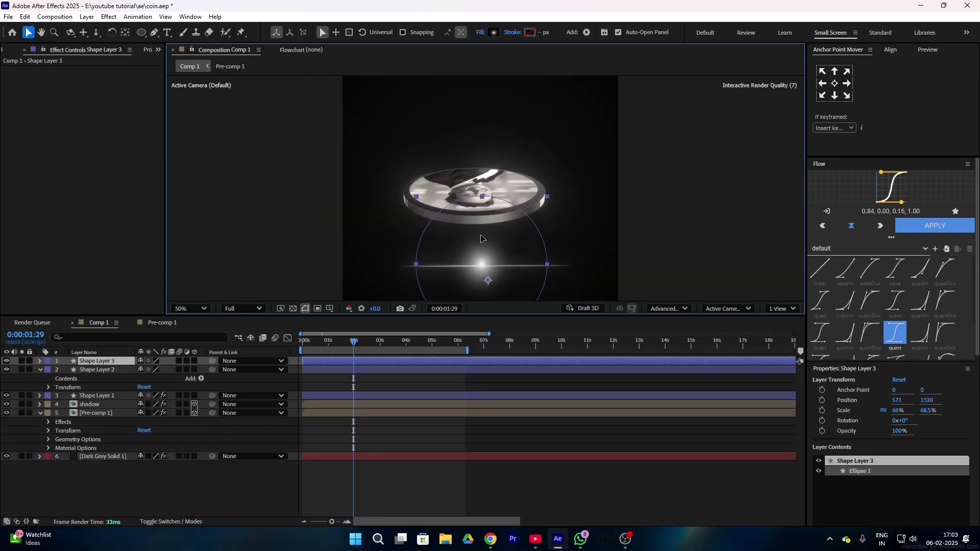
Step: Enlarge the glow shape, squash it vertically into a wide flat ellipse and place it on the dividing line beneath the coin
{"action": "key", "text": "Return"}
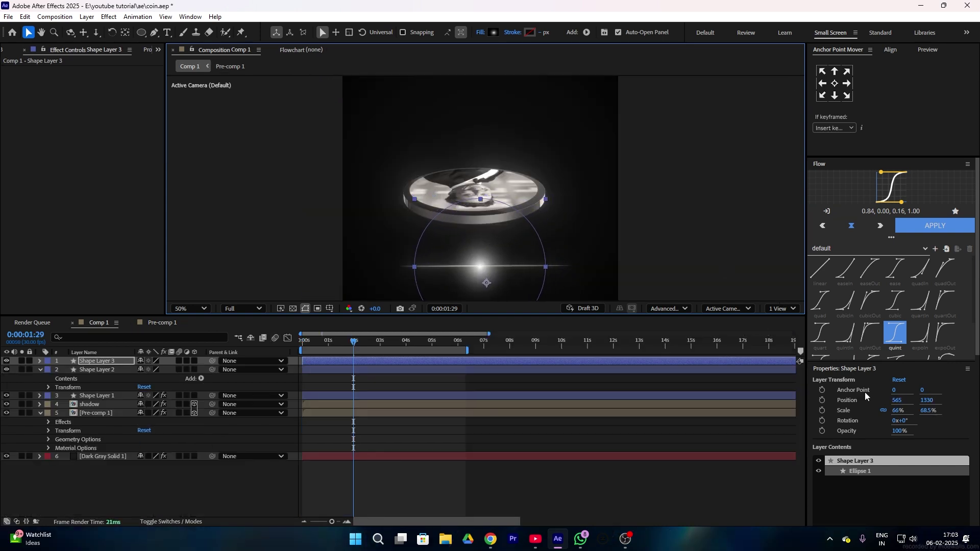
{"action": "left_click_drag", "start_coordinate": [898, 413], "coordinate": [920, 413]}
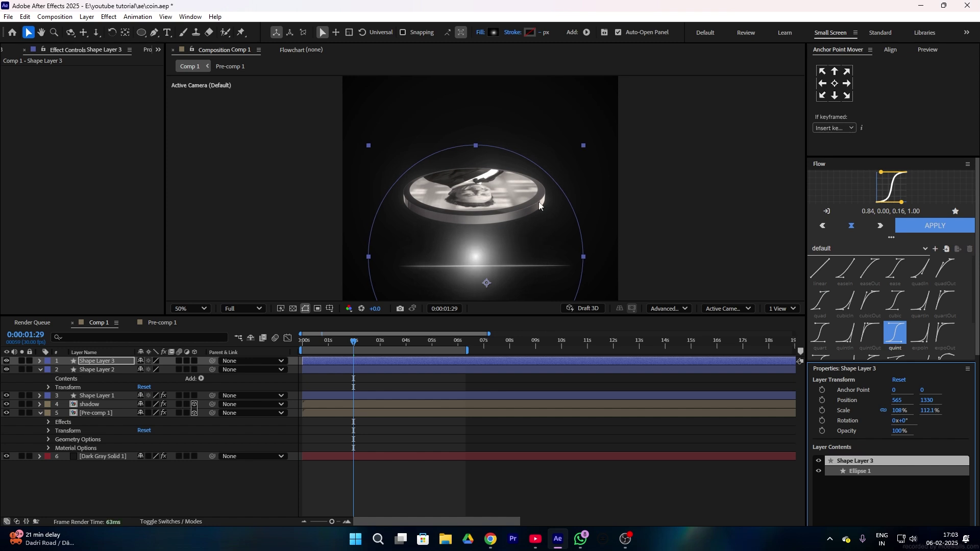
{"action": "left_click_drag", "start_coordinate": [467, 149], "coordinate": [467, 236]}
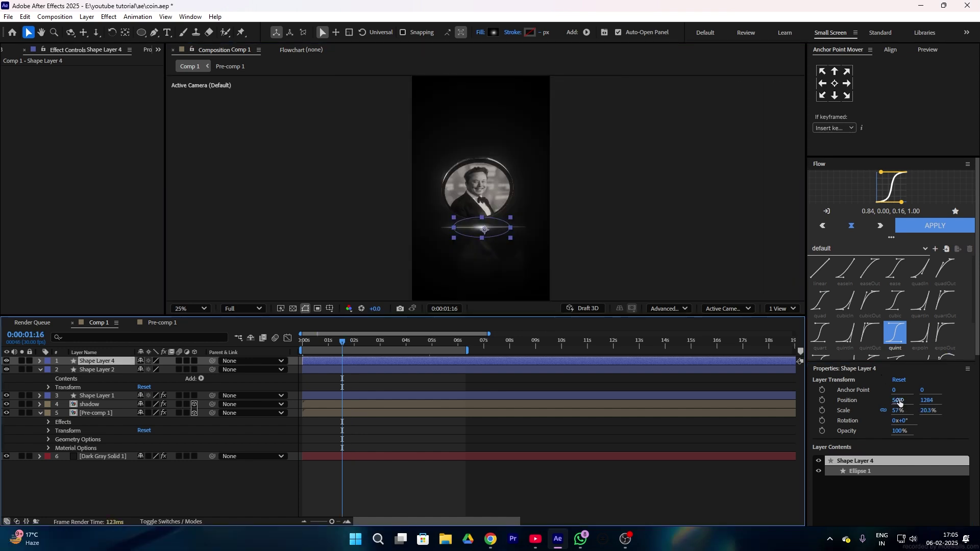
{"action": "left_click_drag", "start_coordinate": [899, 412], "coordinate": [960, 412]}
{"action": "mouse_move", "coordinate": [491, 209]}
{"action": "left_mouse_down"}
{"action": "mouse_move", "coordinate": [516, 211]}
{"action": "mouse_move", "coordinate": [498, 217]}
{"action": "left_mouse_up"}
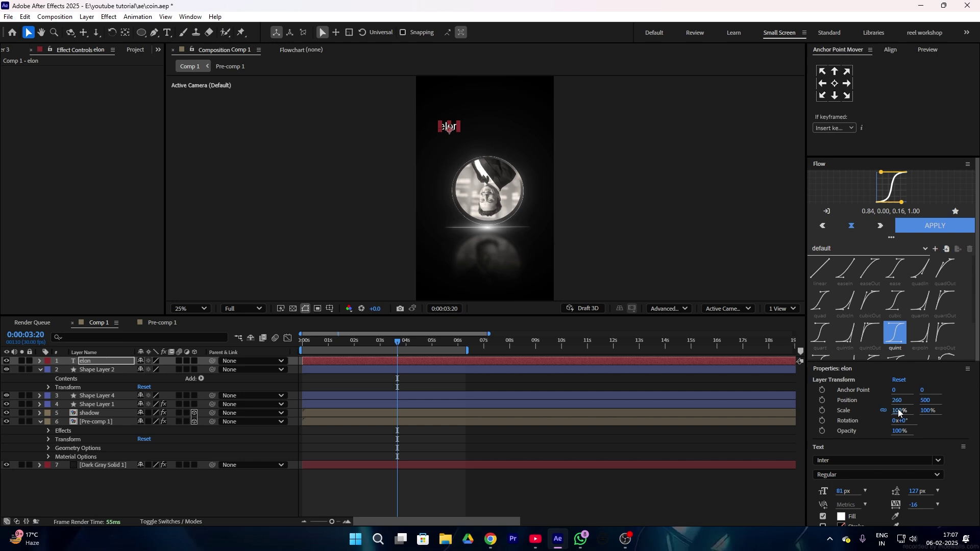
Step: Scale the "elon" text layer to 328% and change its font to Akkordeon DEMO
{"action": "left_click_drag", "start_coordinate": [899, 412], "coordinate": [979, 402]}
{"action": "double_click", "coordinate": [447, 113]}
{"action": "left_click", "coordinate": [837, 460]}
{"action": "type", "text": "akk"}
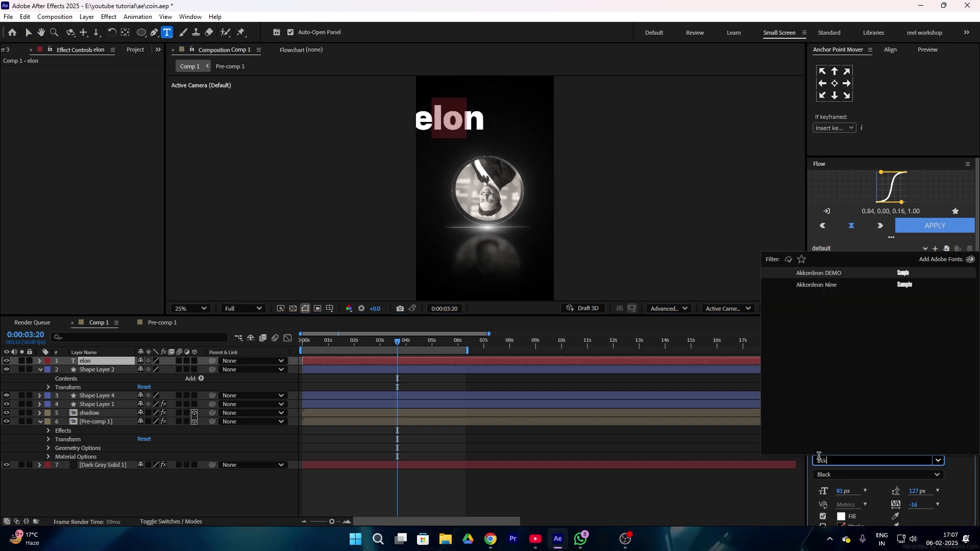
{"action": "left_click", "coordinate": [819, 285]}
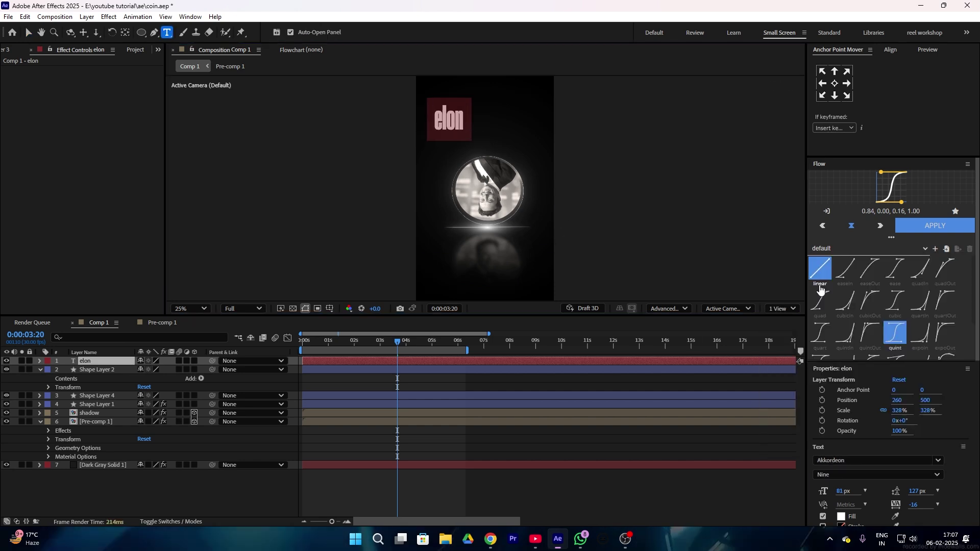
{"action": "left_click", "coordinate": [845, 475]}
{"action": "left_click", "coordinate": [839, 490]}
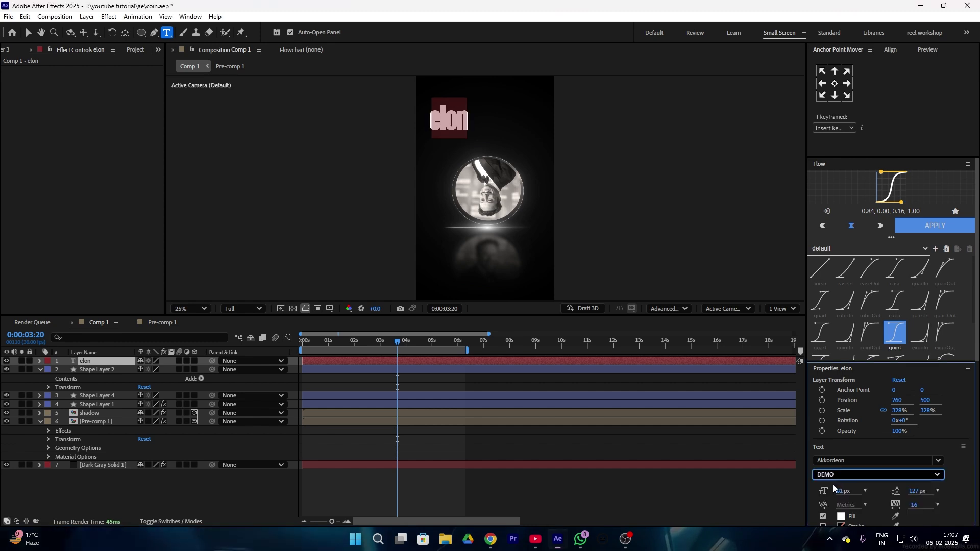
Step: Center the "Elon" title above the coin and scale it up to 673%
{"action": "left_click_drag", "start_coordinate": [449, 116], "coordinate": [486, 143]}
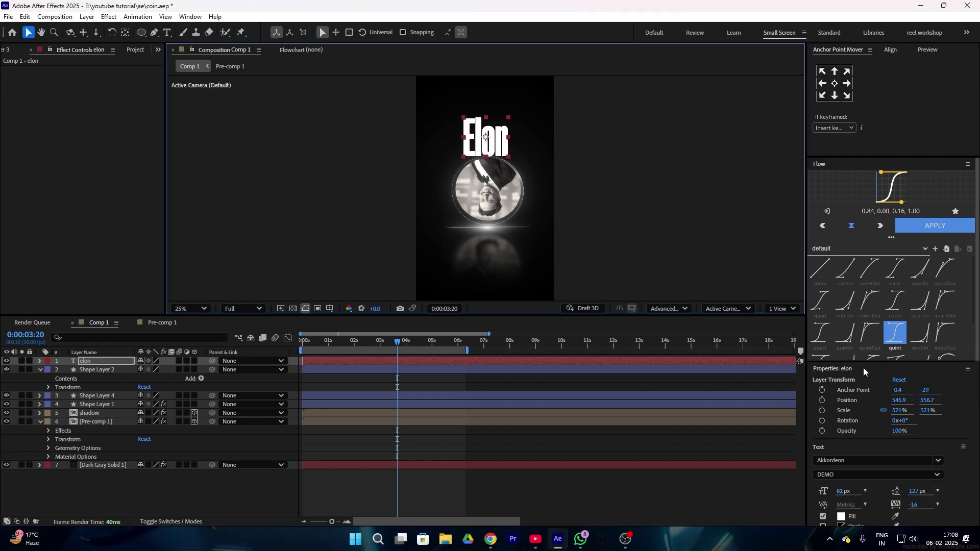
{"action": "left_click_drag", "start_coordinate": [902, 413], "coordinate": [979, 410]}
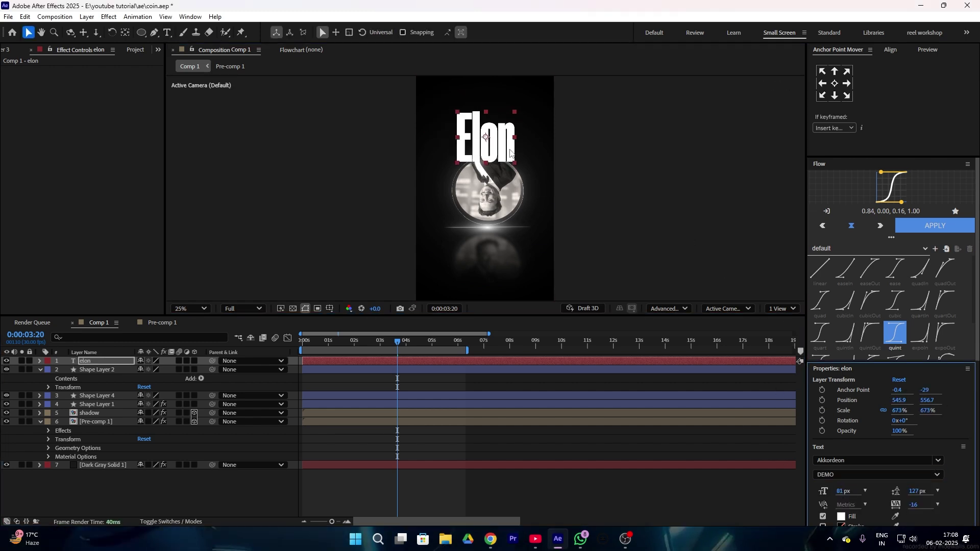
Step: Append "musk" to the title text after "Elon"
{"action": "double_click", "coordinate": [472, 144]}
{"action": "left_click", "coordinate": [514, 135]}
{"action": "type", "text": "m"}
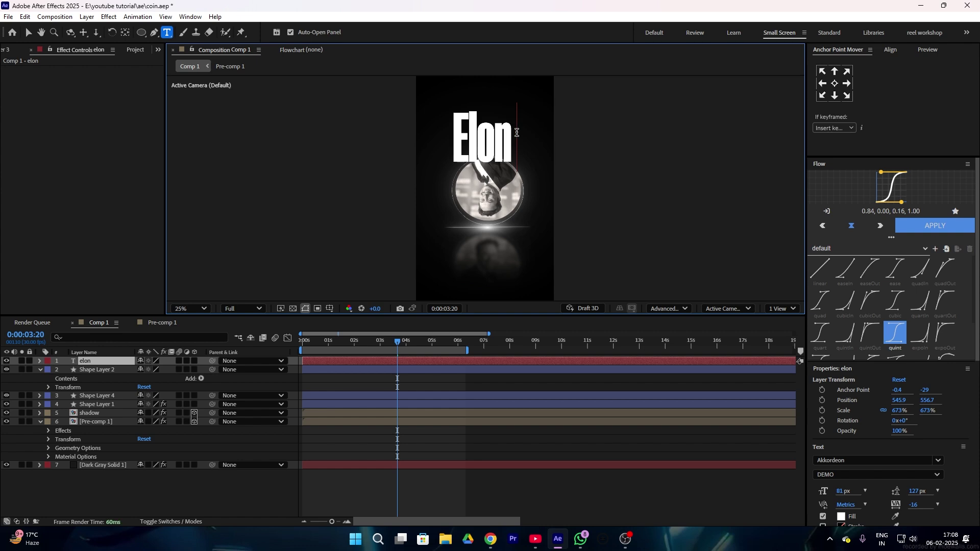
{"action": "type", "text": "usk"}
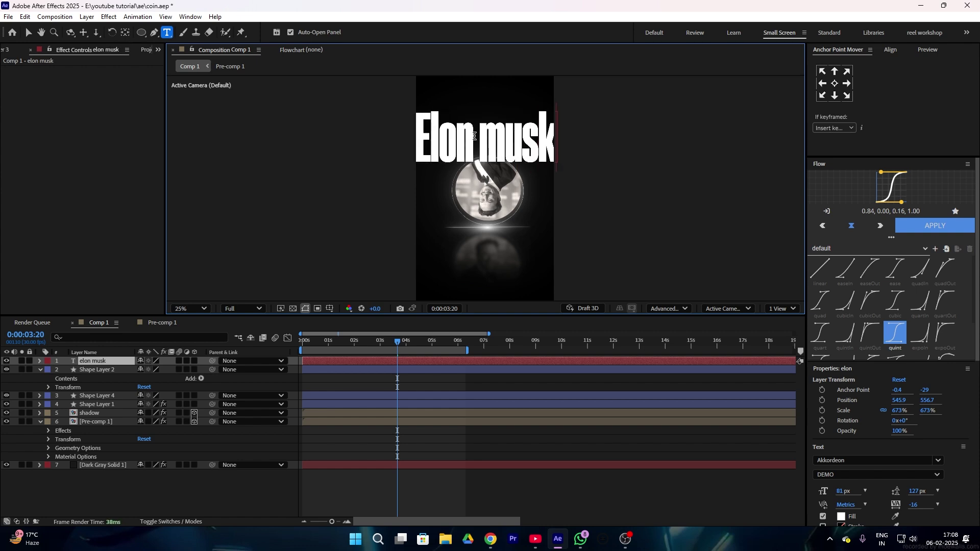
Step: Apply All Caps to the "m" so the title reads "Elon Musk"
{"action": "left_click_drag", "start_coordinate": [474, 137], "coordinate": [497, 137]}
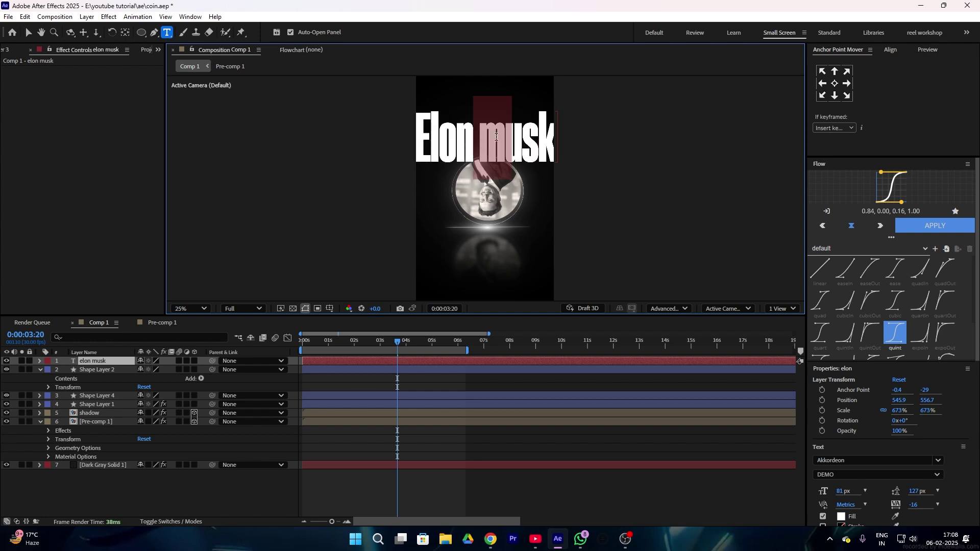
{"action": "scroll", "coordinate": [884, 494], "scroll_direction": "down", "scroll_amount": 3}
{"action": "left_click", "coordinate": [842, 494]}
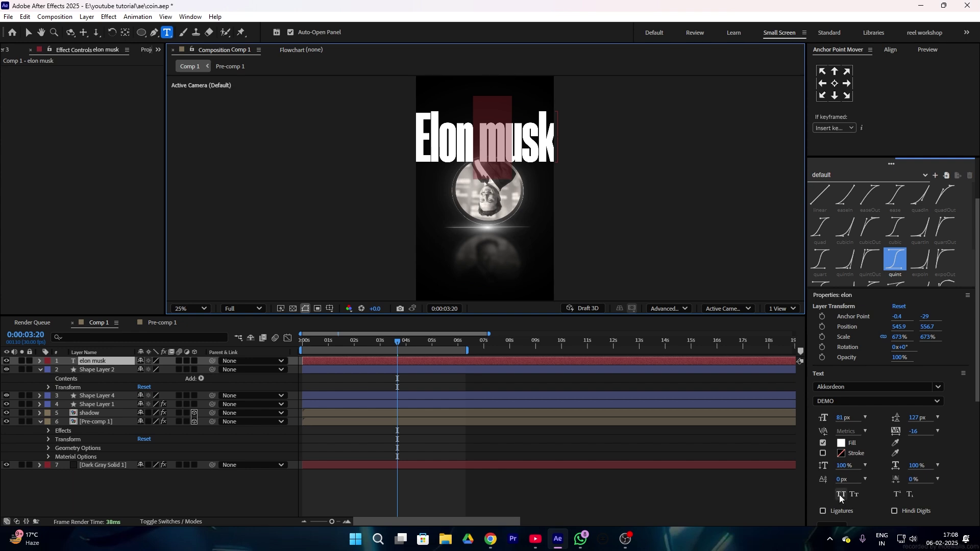
{"action": "left_click", "coordinate": [119, 484]}
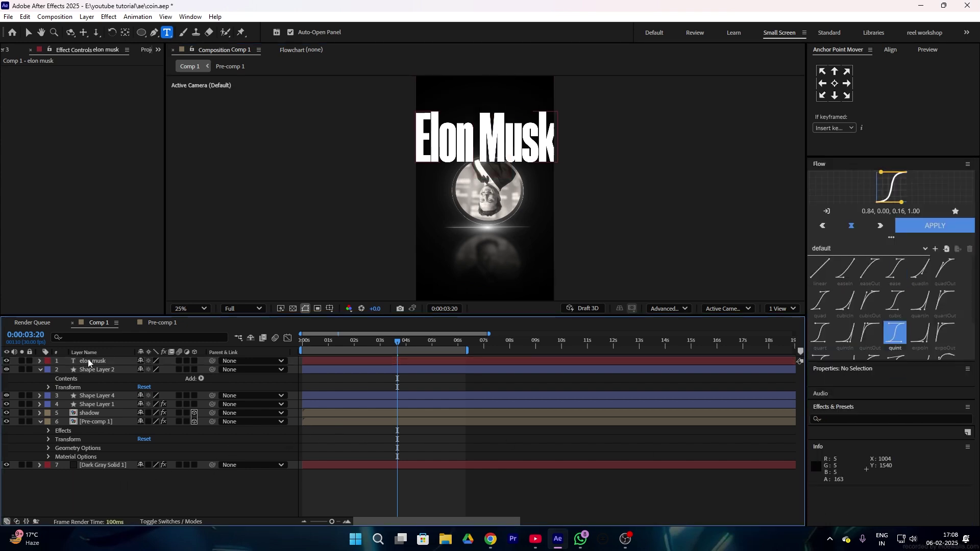
Step: Move the title layer behind the coin, directly above the dark gray solid, scale it to 537% and lower it to 549.9, 592.7
{"action": "left_click_drag", "start_coordinate": [88, 363], "coordinate": [95, 460]}
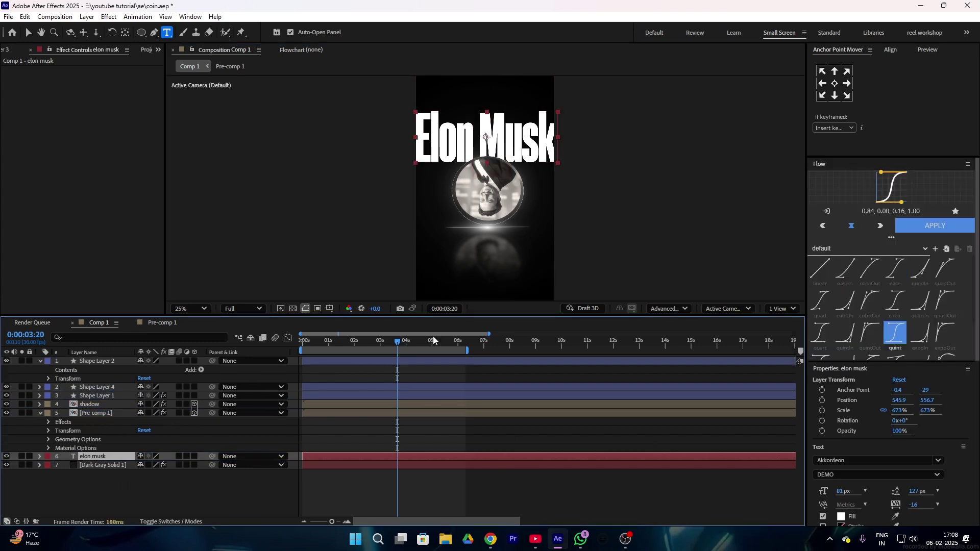
{"action": "left_click_drag", "start_coordinate": [903, 412], "coordinate": [833, 412]}
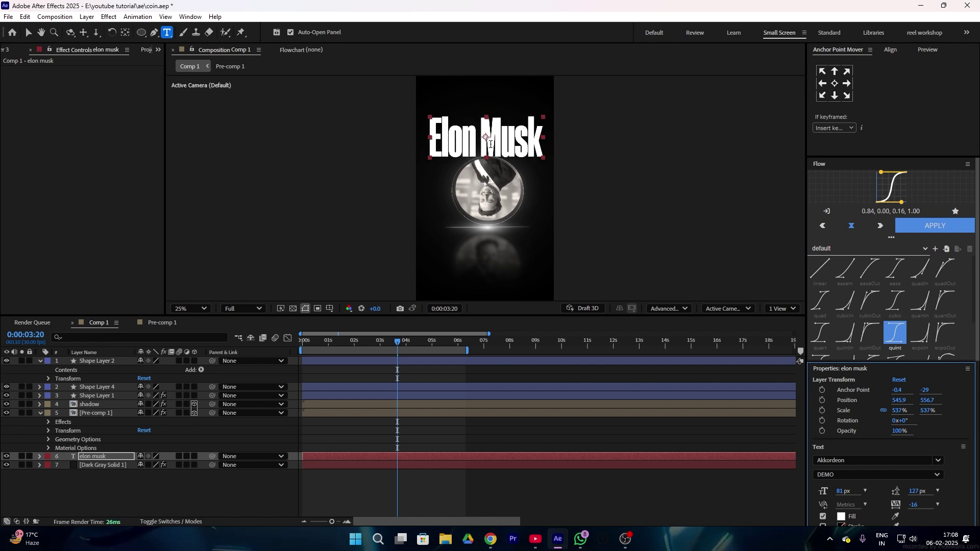
{"action": "key", "text": "v"}
{"action": "left_click_drag", "start_coordinate": [491, 146], "coordinate": [493, 149]}
Step: Add a Gradient Ramp to the title layer, set its shape to Radial Ramp and shift its start and end points
{"action": "left_click", "coordinate": [89, 459]}
{"action": "key", "text": "ctrl+space"}
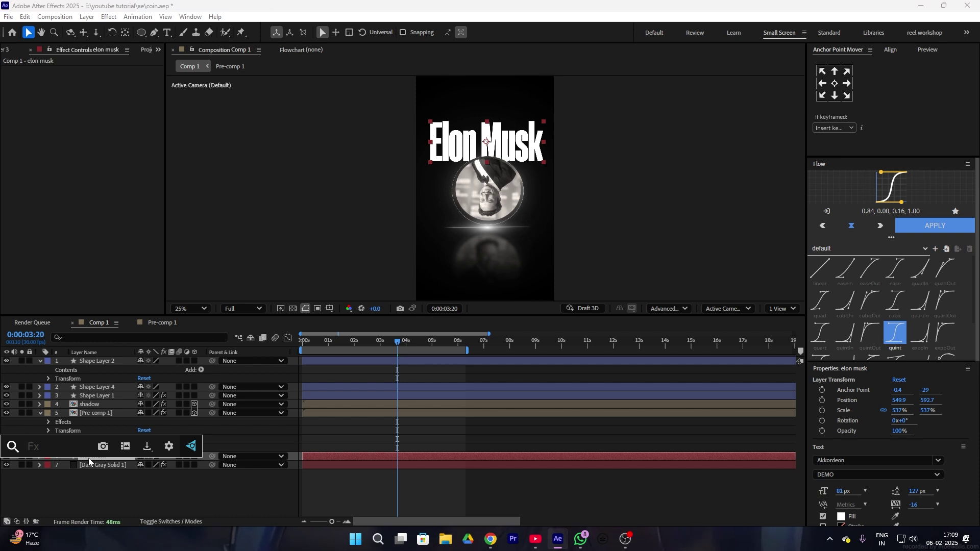
{"action": "type", "text": "gra"}
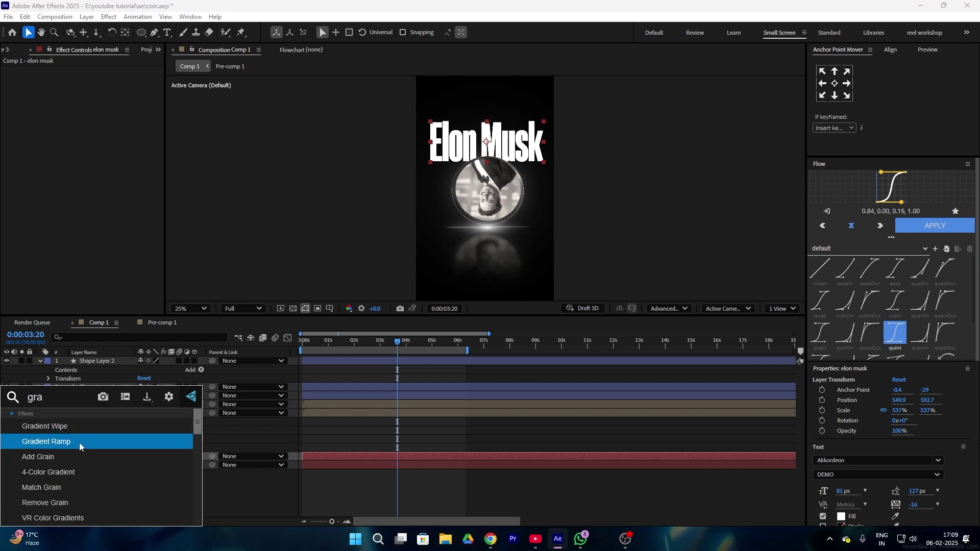
{"action": "left_click", "coordinate": [80, 442]}
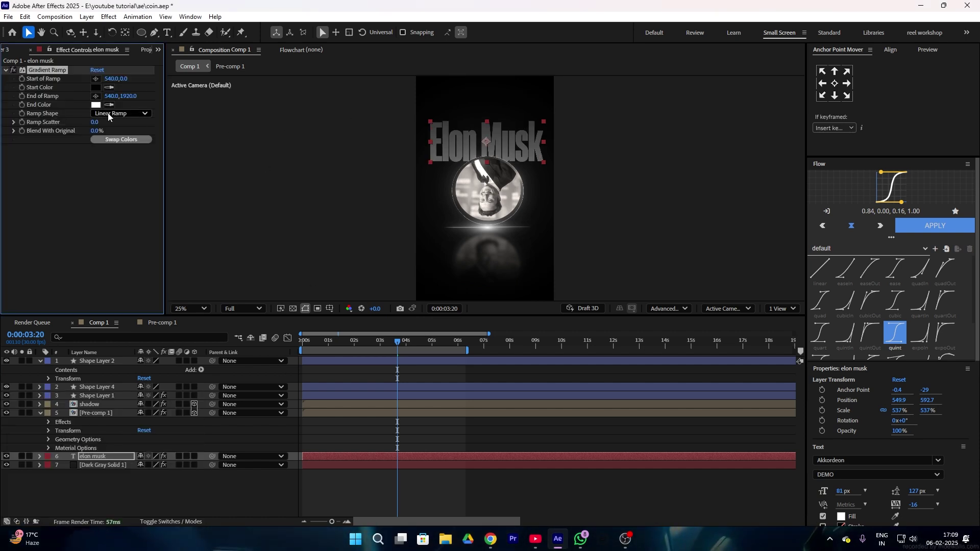
{"action": "left_click", "coordinate": [117, 113]}
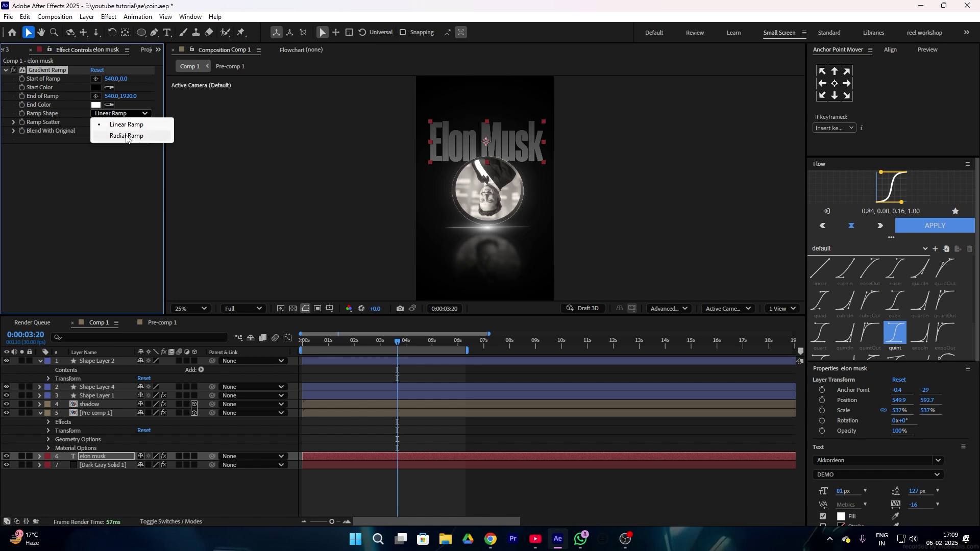
{"action": "left_click", "coordinate": [129, 135]}
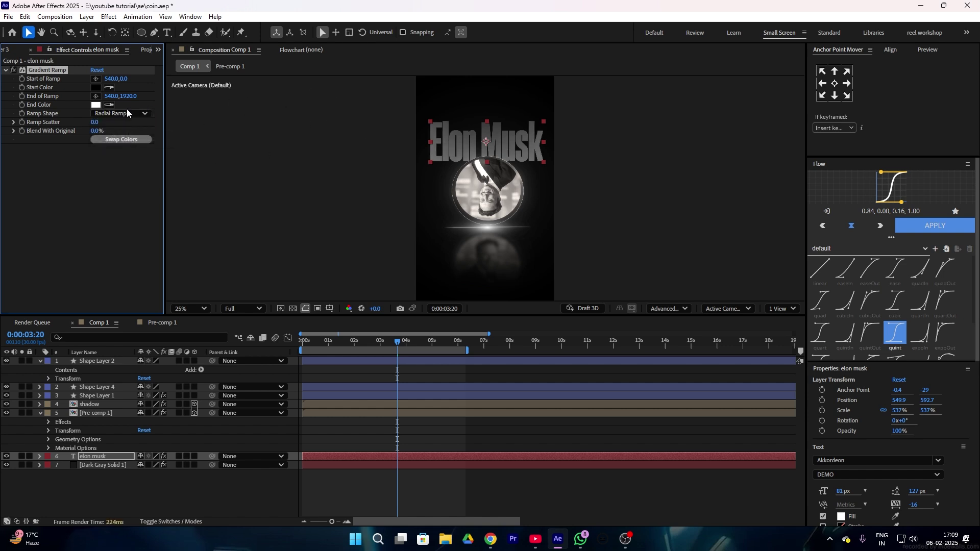
{"action": "left_click_drag", "start_coordinate": [127, 96], "coordinate": [1, 97]}
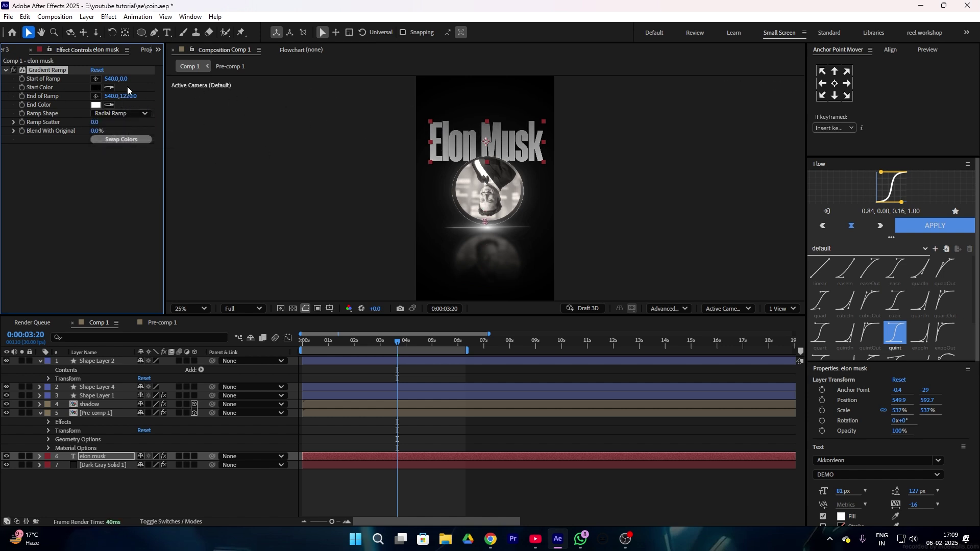
{"action": "mouse_move", "coordinate": [127, 79]}
{"action": "left_mouse_down"}
{"action": "mouse_move", "coordinate": [290, 86]}
{"action": "mouse_move", "coordinate": [243, 83]}
{"action": "left_mouse_up"}
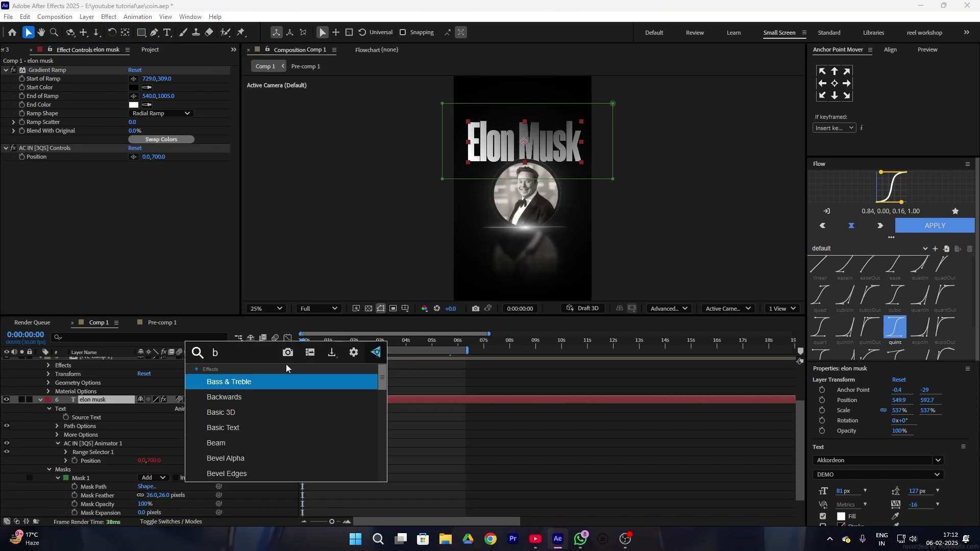
Step: Find the blur presets and apply Blur and Fade In to the title layer
{"action": "type", "text": "lur"}
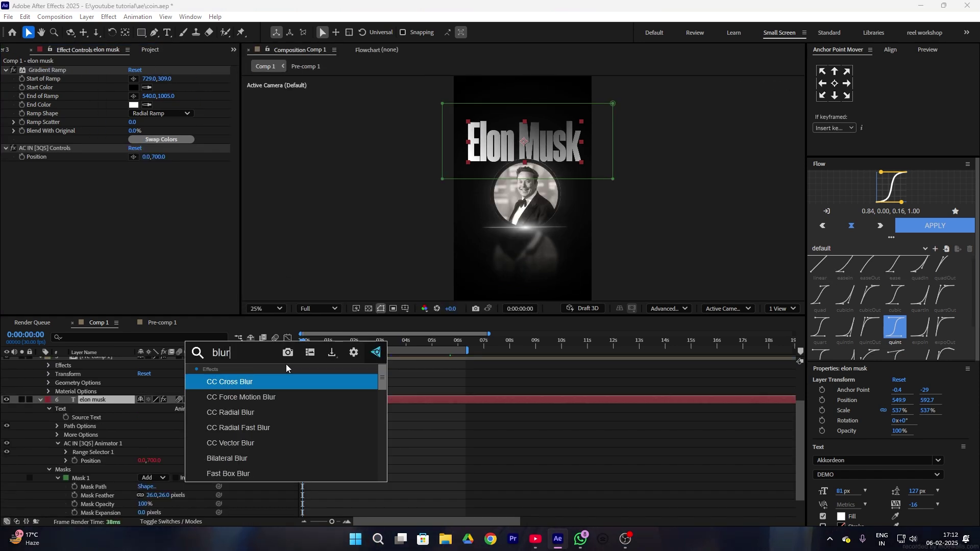
{"action": "scroll", "coordinate": [334, 443], "scroll_direction": "down", "scroll_amount": 1}
{"action": "scroll", "coordinate": [334, 439], "scroll_direction": "down", "scroll_amount": 5}
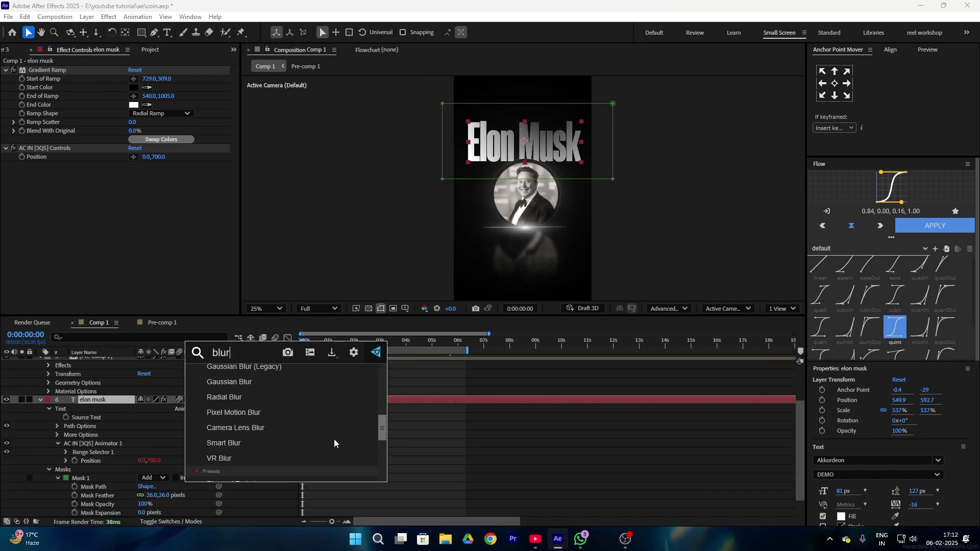
{"action": "scroll", "coordinate": [267, 380], "scroll_direction": "up", "scroll_amount": 2}
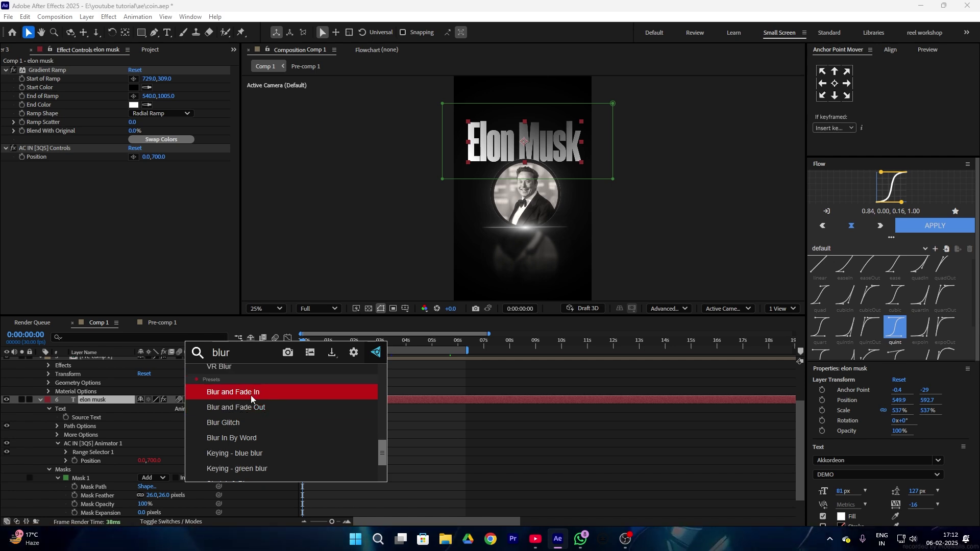
{"action": "left_click", "coordinate": [250, 395]}
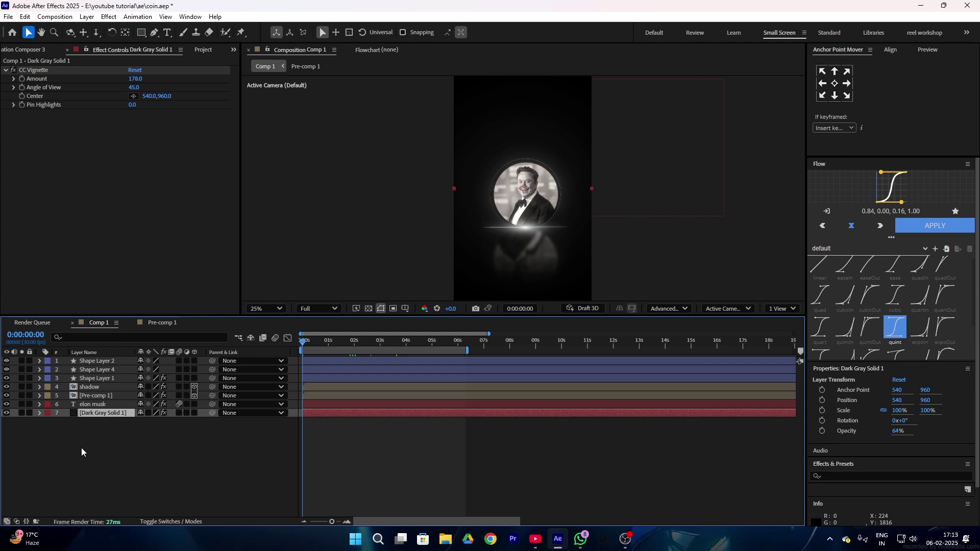
Step: Add a new null object to Comp 1
{"action": "right_click", "coordinate": [81, 449]}
{"action": "mouse_move", "coordinate": [132, 321]}
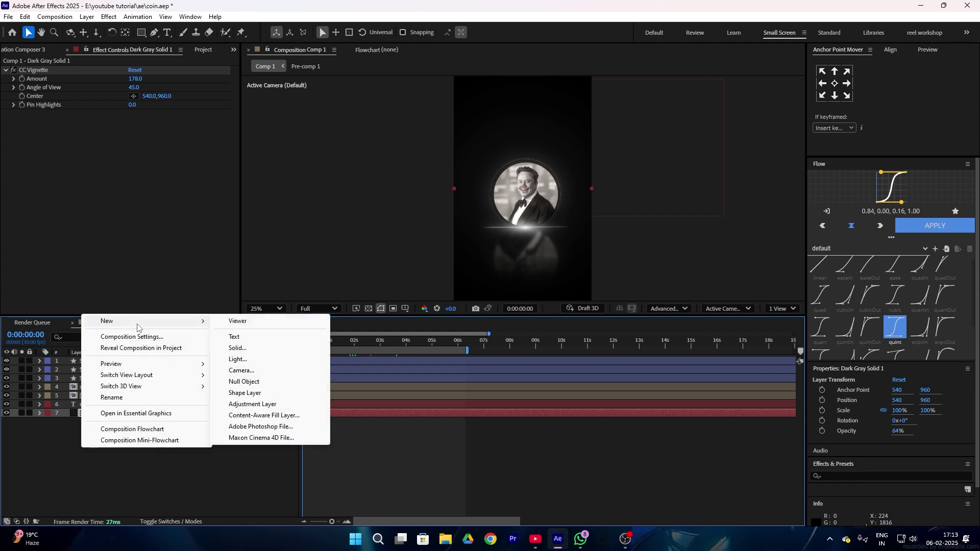
{"action": "left_click", "coordinate": [240, 383]}
Step: Parent all the other layers, from Shape Layer 2 down to the dark gray solid, to the new null
{"action": "left_click_drag", "start_coordinate": [73, 393], "coordinate": [121, 444]}
{"action": "left_click", "coordinate": [116, 453]}
{"action": "left_click_drag", "start_coordinate": [67, 372], "coordinate": [123, 445]}
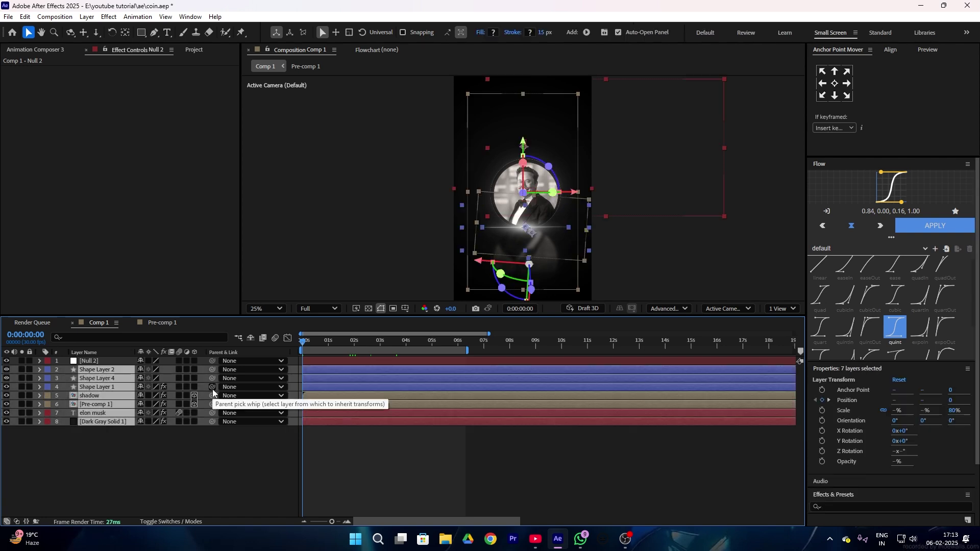
{"action": "left_click_drag", "start_coordinate": [213, 387], "coordinate": [108, 361]}
Step: Keyframe the null's position and scale, move these keyframes to about 1.5 s, and set its scale at 0 s to 365%
{"action": "left_click", "coordinate": [108, 361]}
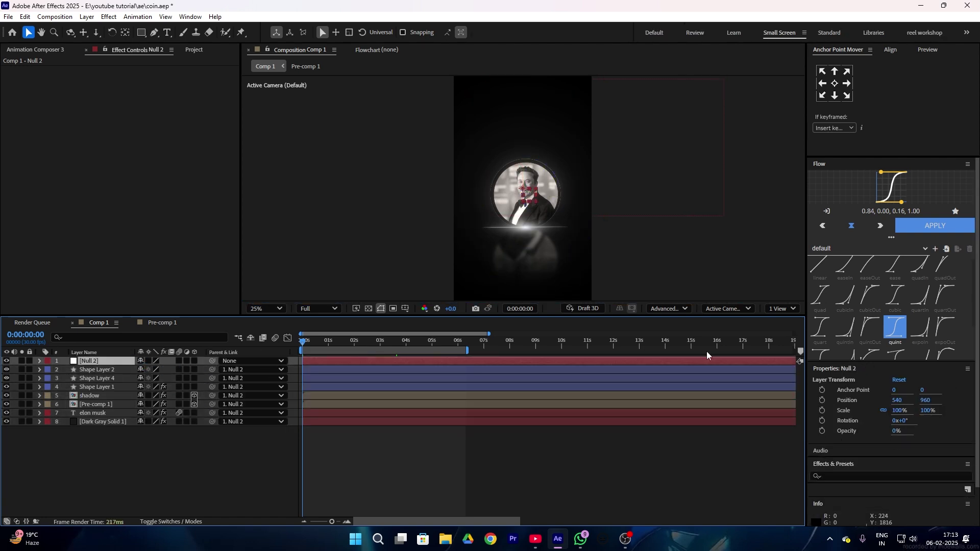
{"action": "left_click", "coordinate": [822, 400]}
{"action": "left_click", "coordinate": [822, 410]}
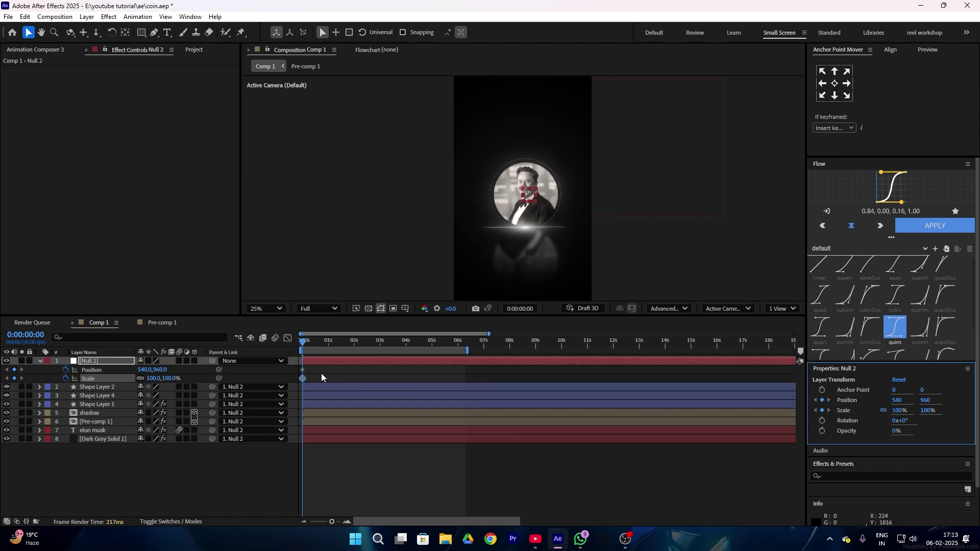
{"action": "left_click_drag", "start_coordinate": [314, 369], "coordinate": [299, 379]}
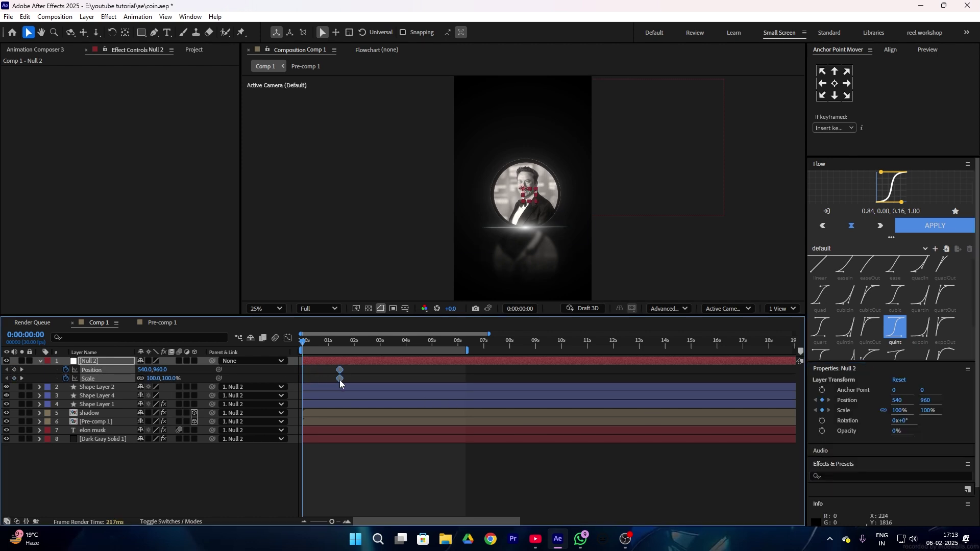
{"action": "left_click_drag", "start_coordinate": [174, 382], "coordinate": [277, 381]}
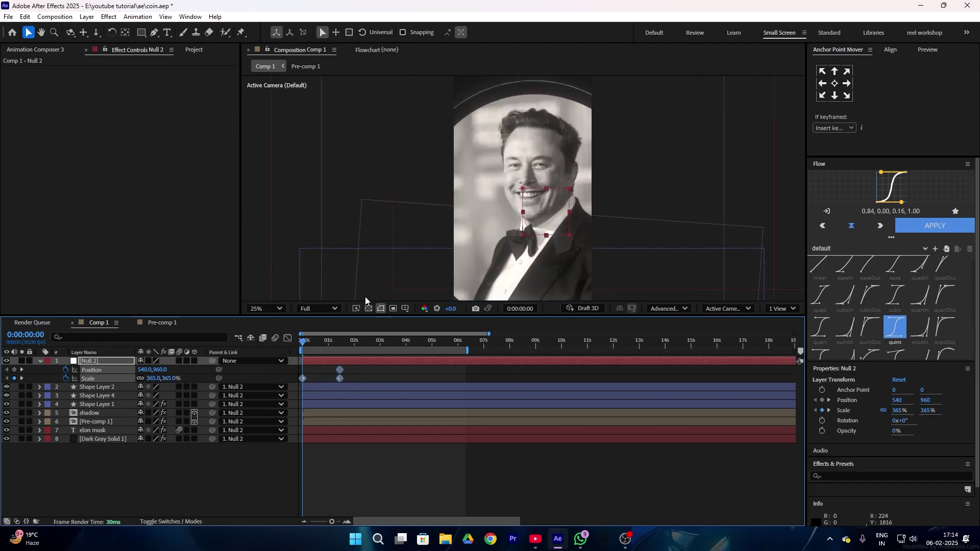
Step: Apply the quint easing curve to the null's keyframes and move its ending keyframes to just before 2 s
{"action": "left_click", "coordinate": [917, 228]}
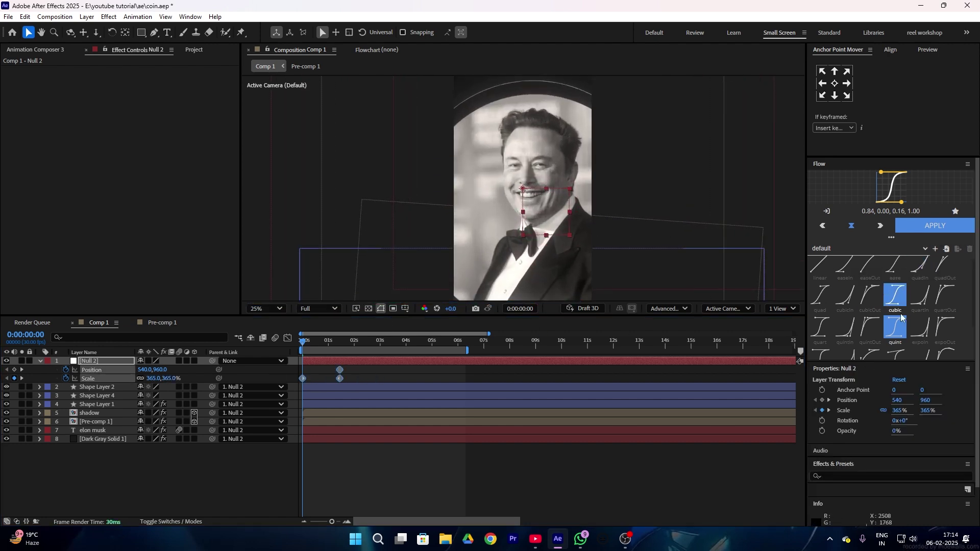
{"action": "left_click", "coordinate": [924, 229]}
{"action": "key", "text": "space"}
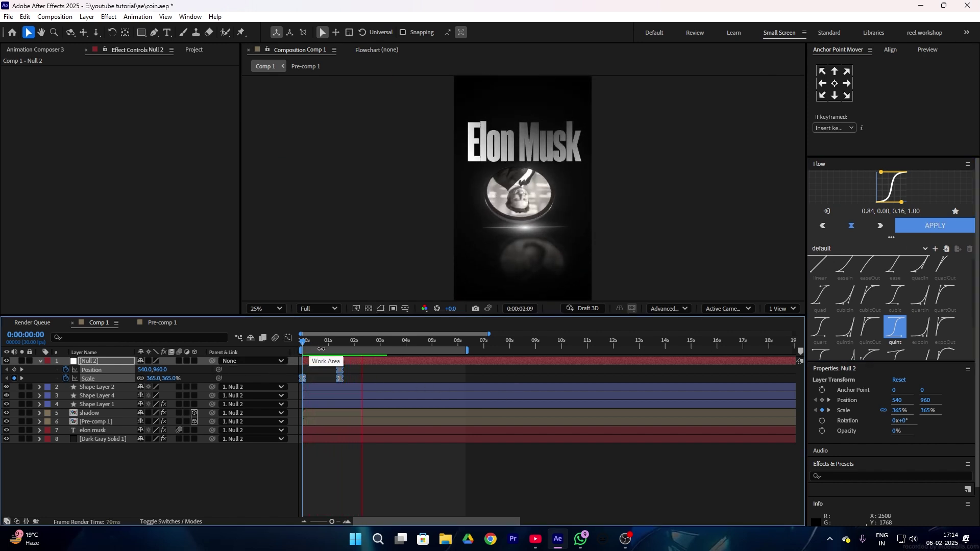
{"action": "key", "text": "space"}
{"action": "left_click_drag", "start_coordinate": [330, 370], "coordinate": [353, 379]}
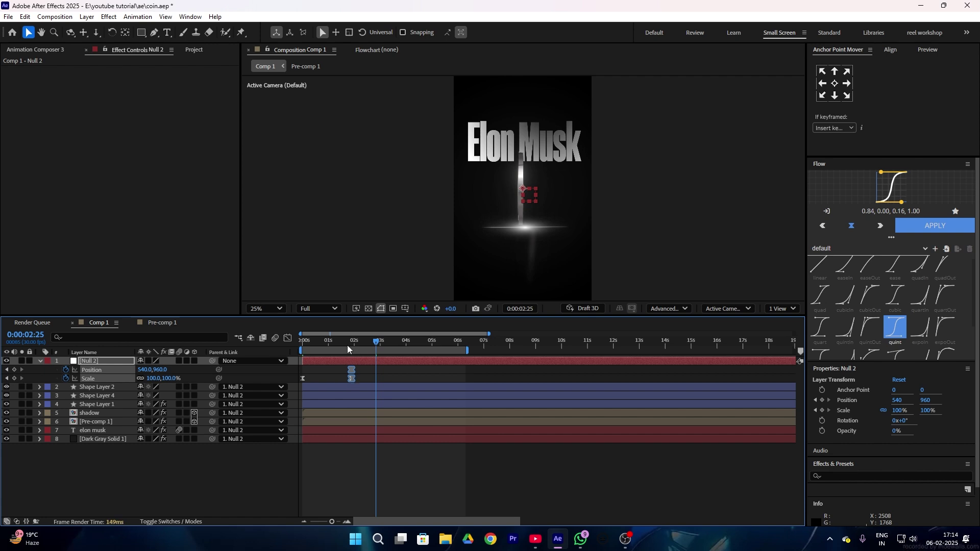
{"action": "key", "text": "Home"}
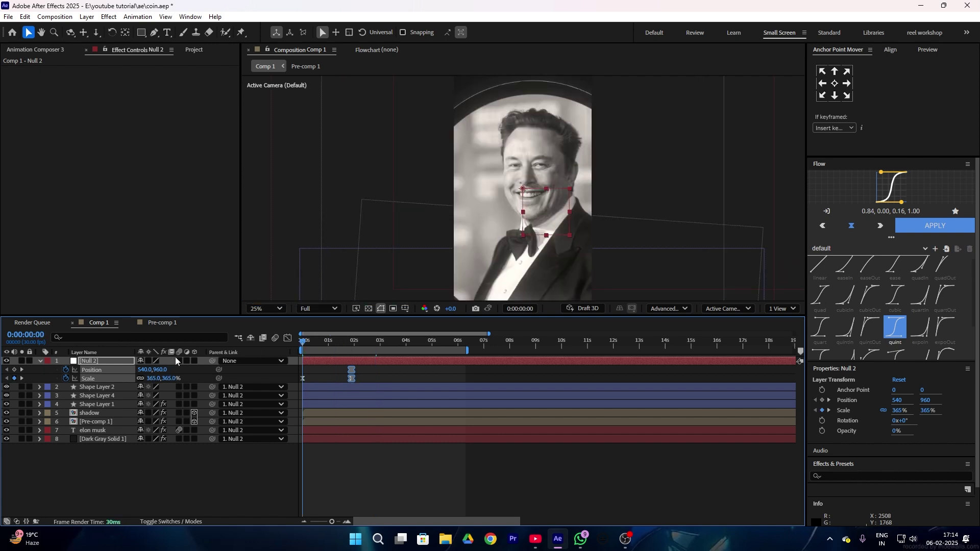
Step: Enable motion blur on the null and all the other layers, and preview the zoom-out
{"action": "left_click", "coordinate": [179, 361]}
{"action": "left_click_drag", "start_coordinate": [115, 460], "coordinate": [91, 363]}
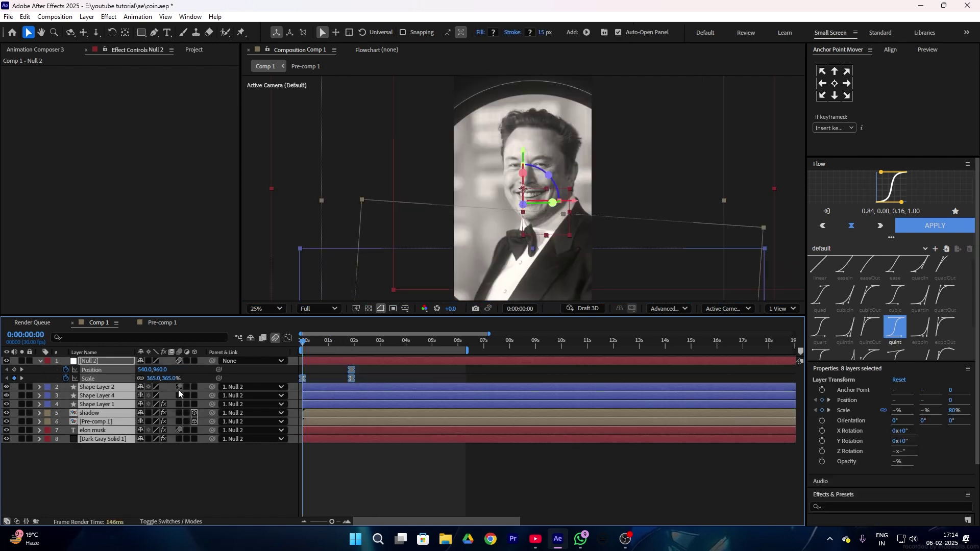
{"action": "left_click", "coordinate": [178, 388]}
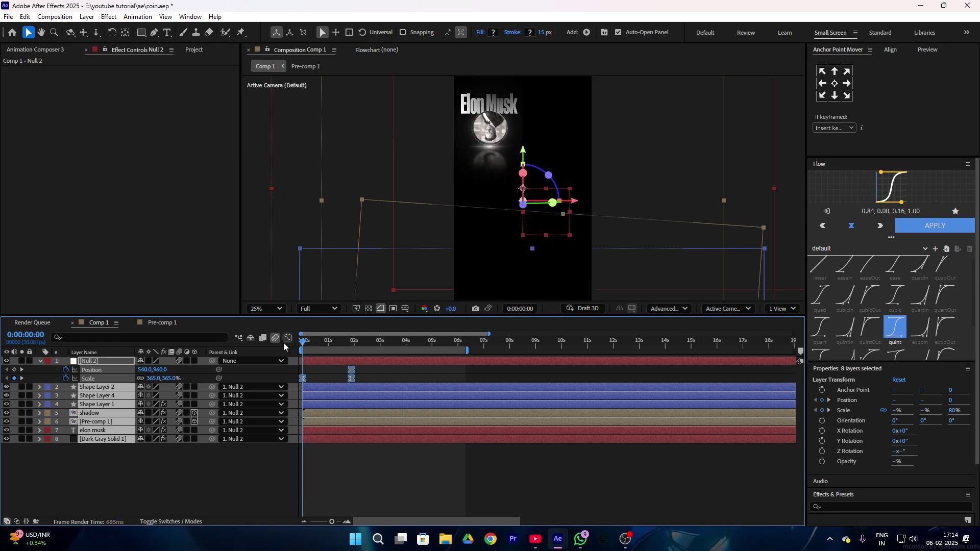
{"action": "key", "text": "space"}
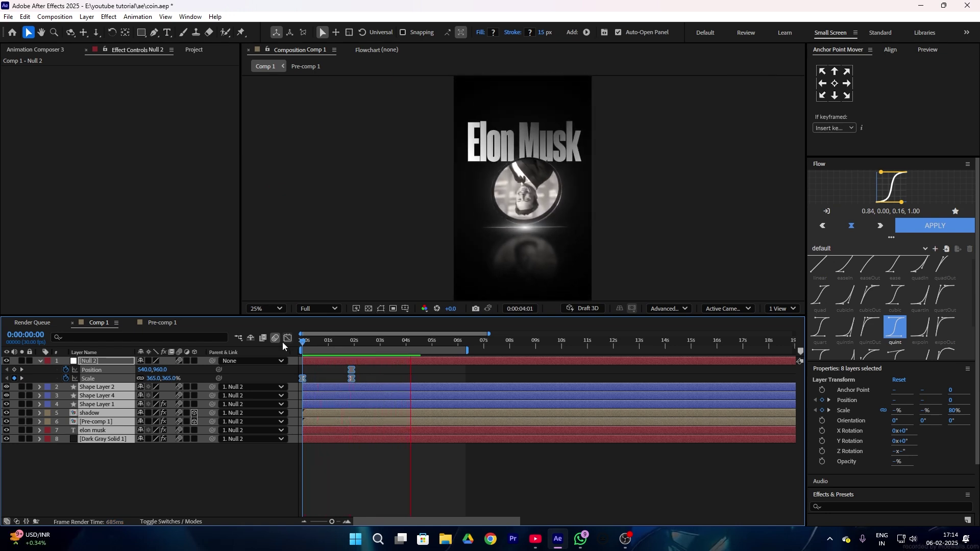
{"action": "key", "text": "space"}
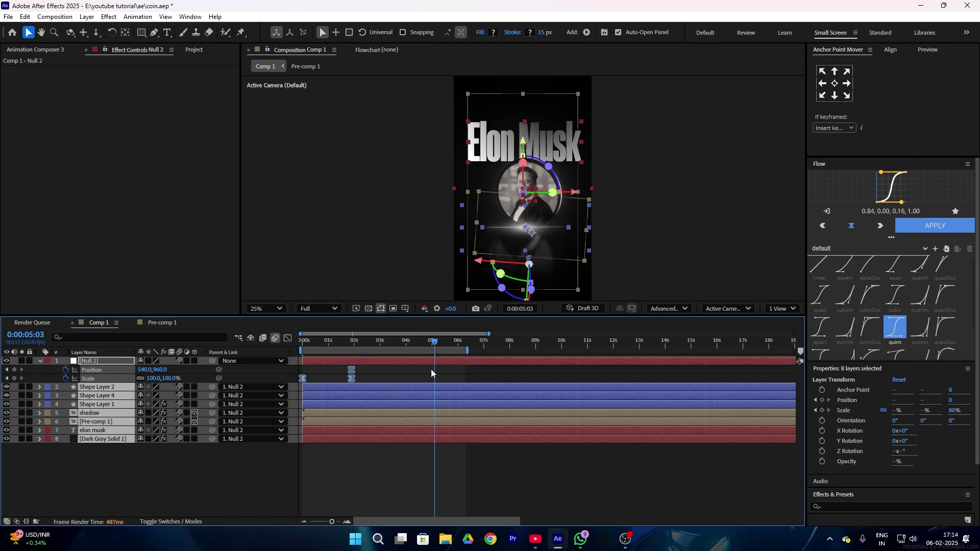
Step: Extend the work area to about 7.4 s and copy the null's keyframes in reverse, zooming in to 365% from about 5.5 to 7.4 s
{"action": "left_click_drag", "start_coordinate": [462, 349], "coordinate": [489, 350]}
{"action": "left_click", "coordinate": [452, 369]}
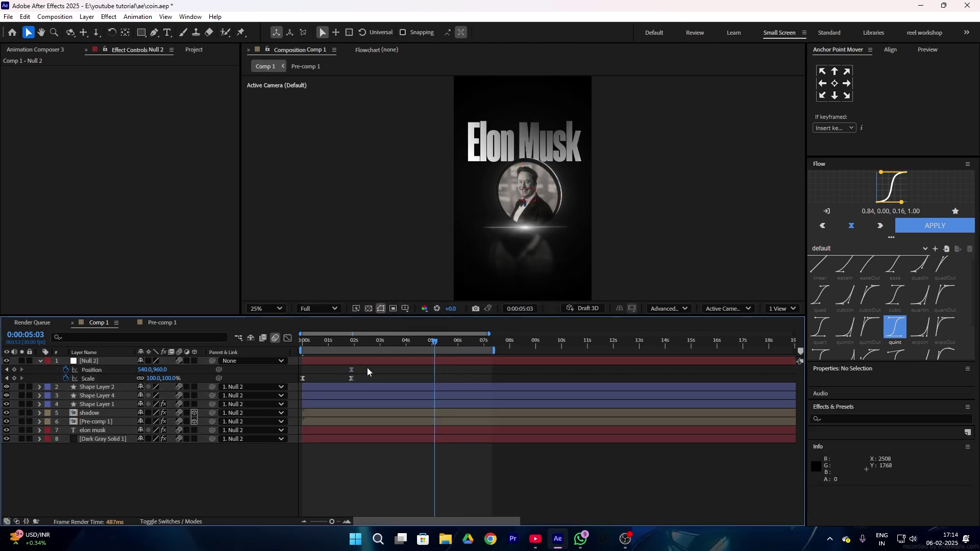
{"action": "left_click_drag", "start_coordinate": [367, 371], "coordinate": [290, 384]}
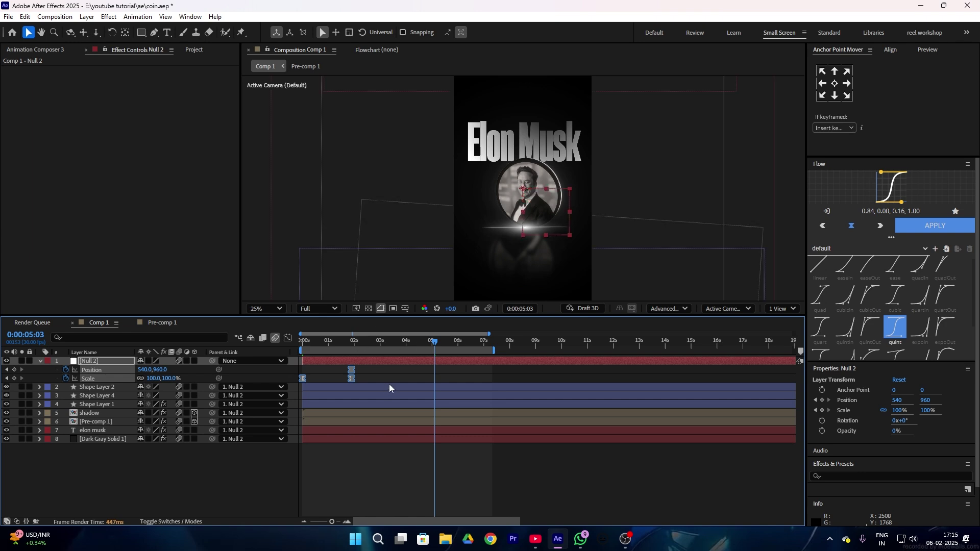
{"action": "key", "text": "ctrl+v"}
{"action": "left_click_drag", "start_coordinate": [412, 374], "coordinate": [529, 381]}
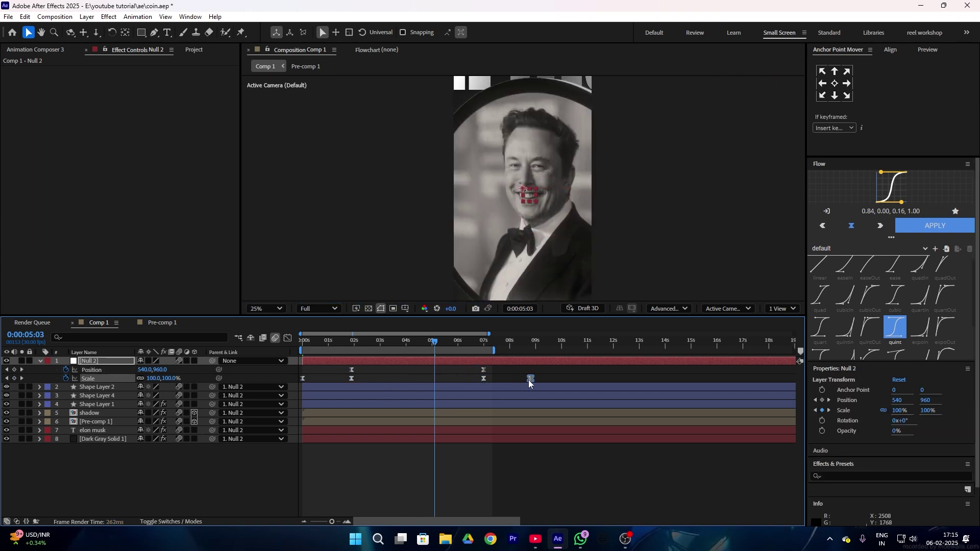
{"action": "left_click_drag", "start_coordinate": [458, 366], "coordinate": [553, 386]}
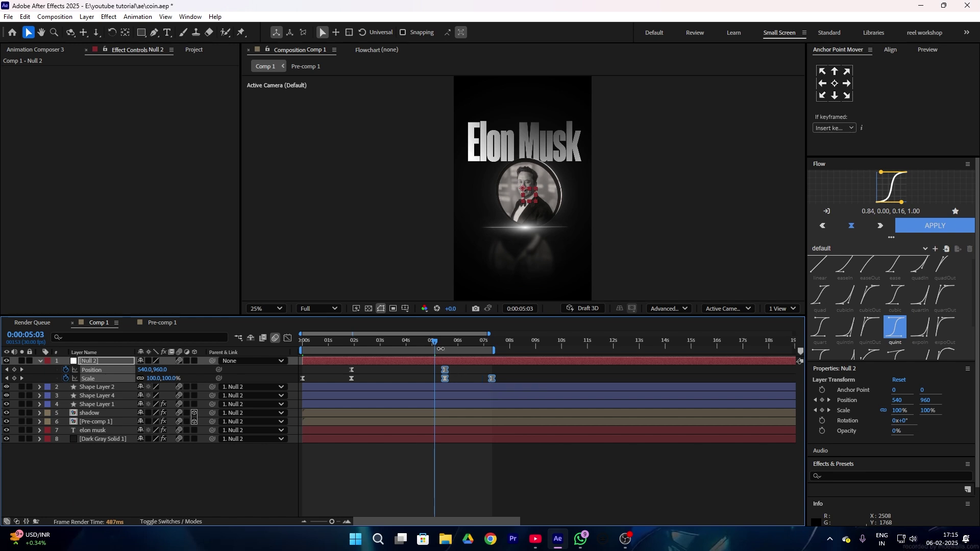
{"action": "key", "text": "Home"}
{"action": "key", "text": "space"}
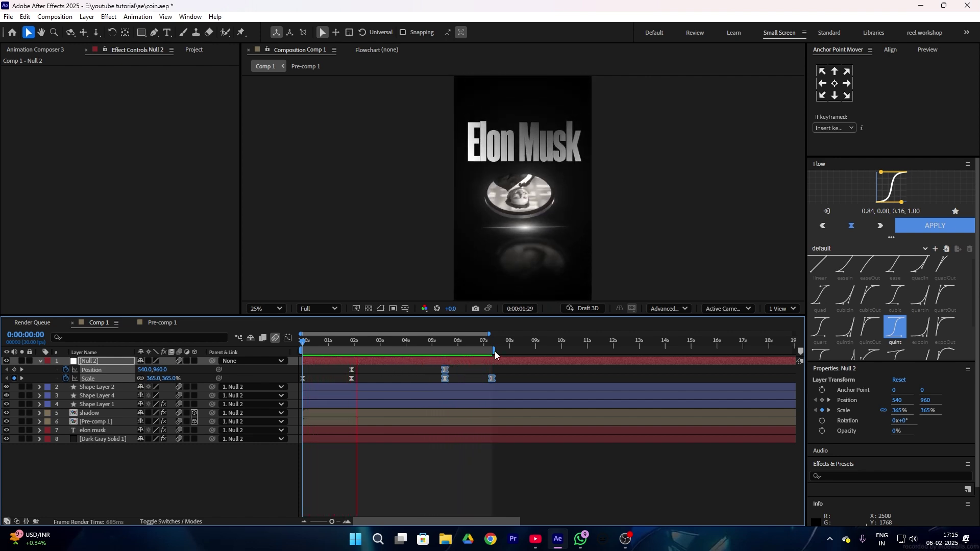
{"action": "key", "text": "space"}
Step: Extend the work area and the null's last scale keyframe to about 8 s, ease the zoom-in keyframes with the quint curve and preview
{"action": "left_click_drag", "start_coordinate": [494, 351], "coordinate": [508, 378]}
{"action": "left_click", "coordinate": [513, 372]}
{"action": "left_click_drag", "start_coordinate": [358, 344], "coordinate": [209, 349]}
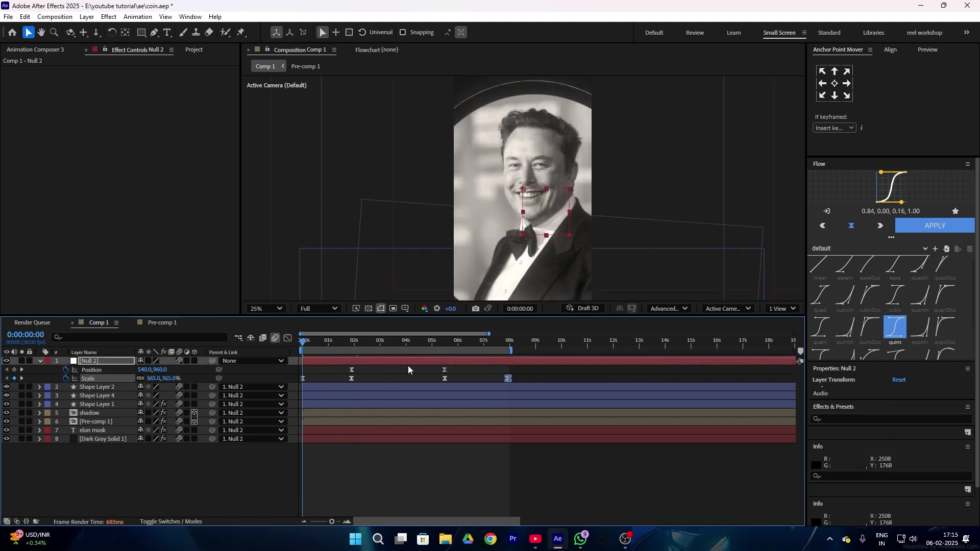
{"action": "left_click_drag", "start_coordinate": [407, 367], "coordinate": [510, 388]}
{"action": "left_click", "coordinate": [933, 228]}
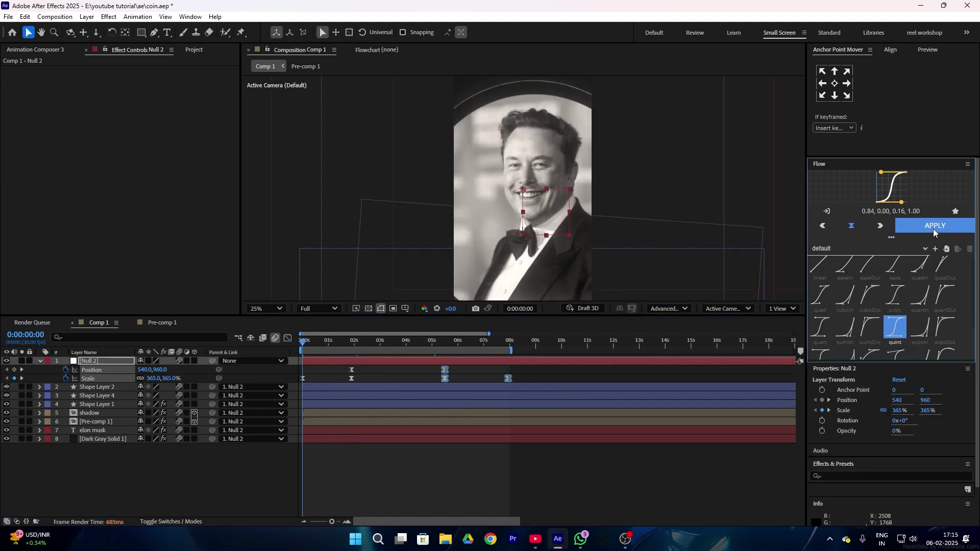
{"action": "left_click", "coordinate": [348, 333]}
{"action": "key", "text": "space"}
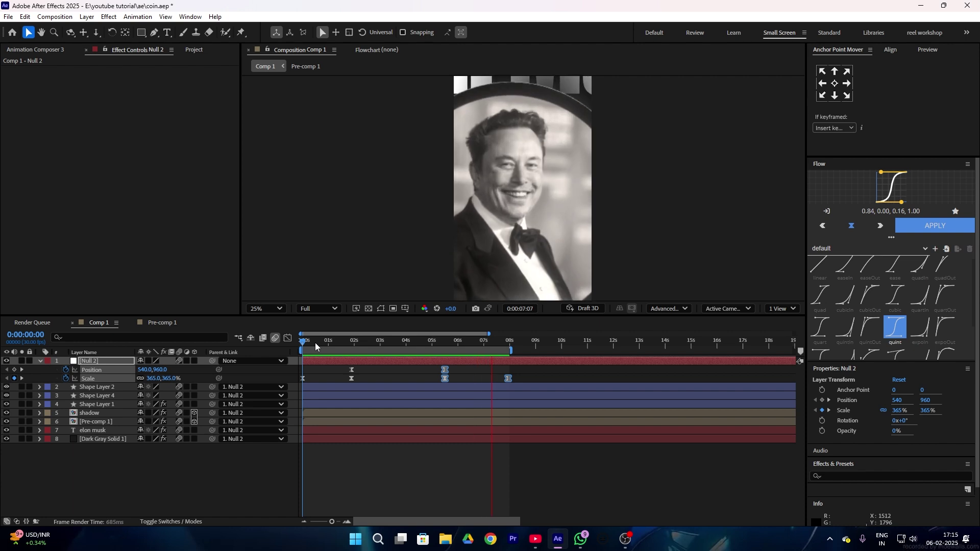
{"action": "key", "text": "space"}
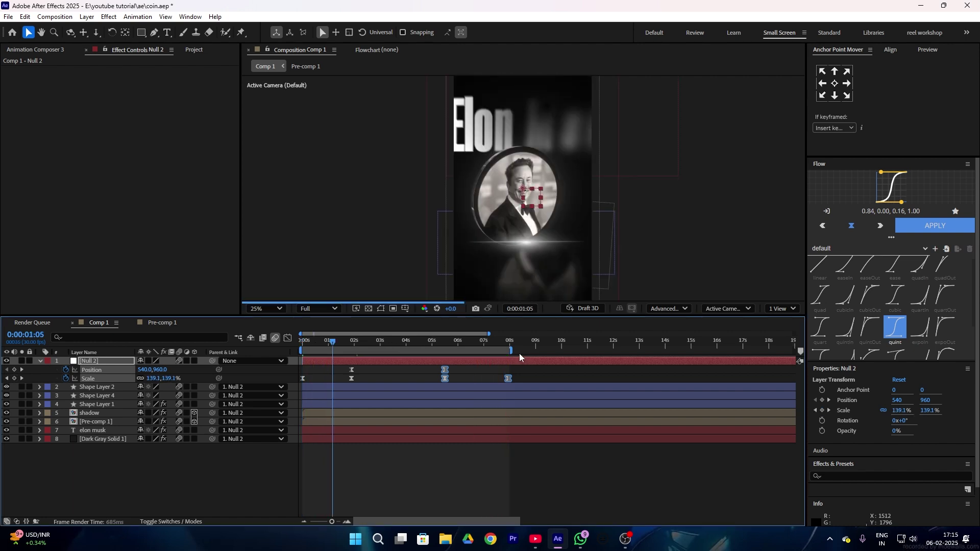
Step: Extend the work area to about 10.7 s and move the current time to 0:00:09:08
{"action": "left_click_drag", "start_coordinate": [511, 351], "coordinate": [580, 351]}
{"action": "left_click_drag", "start_coordinate": [480, 341], "coordinate": [543, 343]}
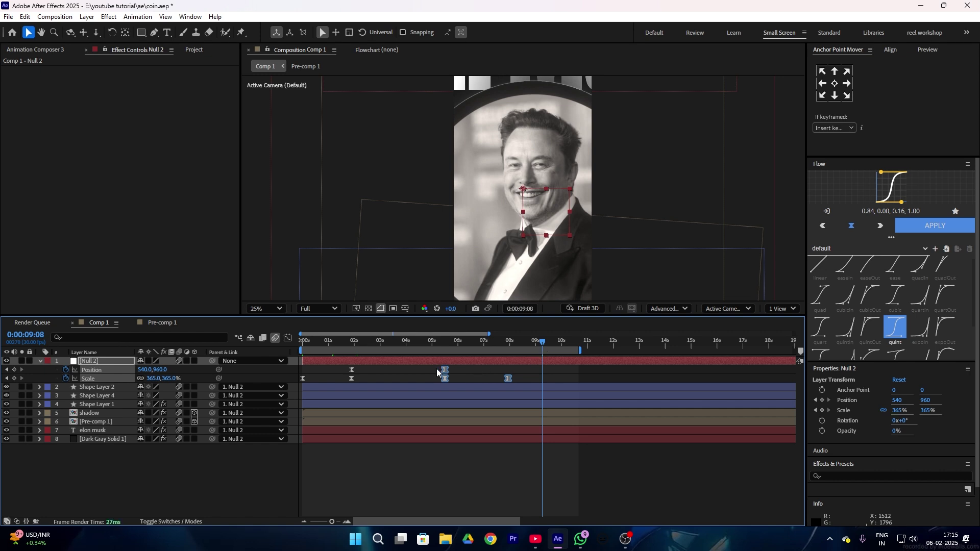
Step: Shift the null's zoom-in keyframes to about 6.9 to 9.4 s, shorten the work area to about 9.9 s and preview
{"action": "mouse_move", "coordinate": [483, 378]}
{"action": "left_mouse_down"}
{"action": "mouse_move", "coordinate": [503, 380]}
{"action": "mouse_move", "coordinate": [481, 380]}
{"action": "left_mouse_up"}
{"action": "key", "text": "space"}
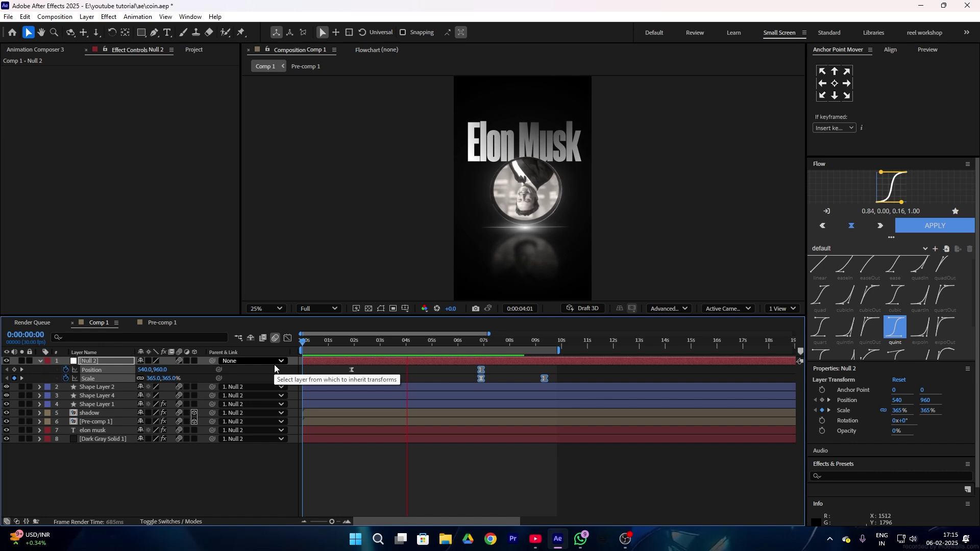
{"action": "left_click", "coordinate": [348, 342]}
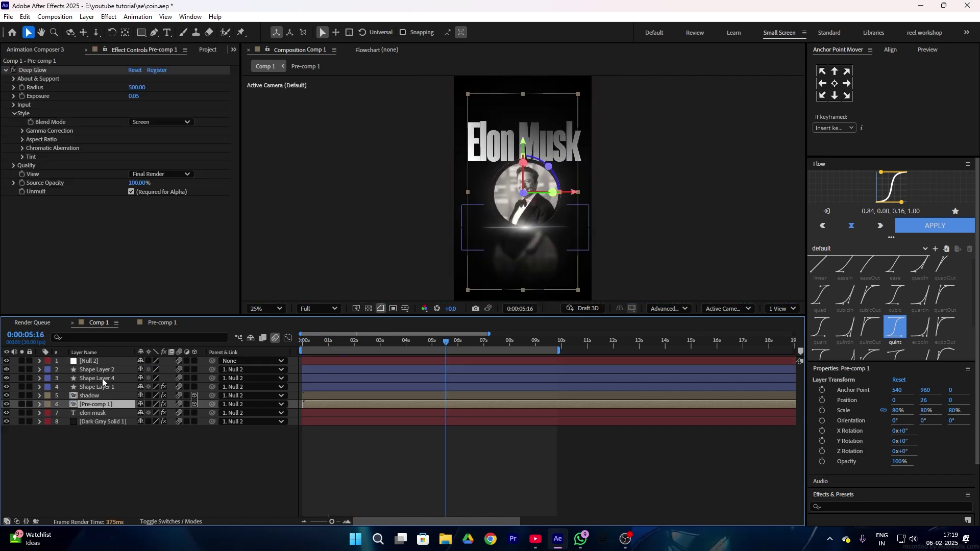
Step: Open the coin pre-comp and set Blues to -164 in the Black & White effect of the lower portrait layer
{"action": "double_click", "coordinate": [90, 404]}
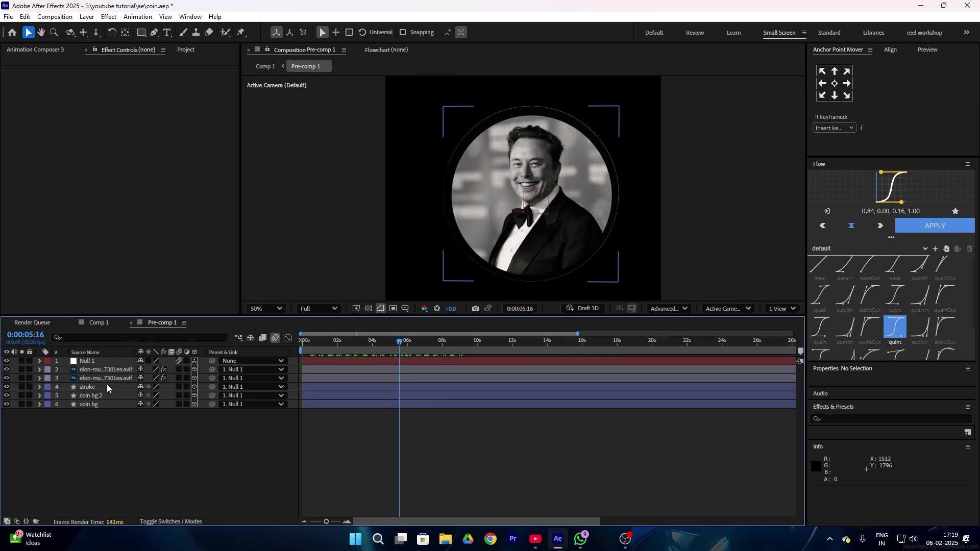
{"action": "left_click", "coordinate": [88, 375]}
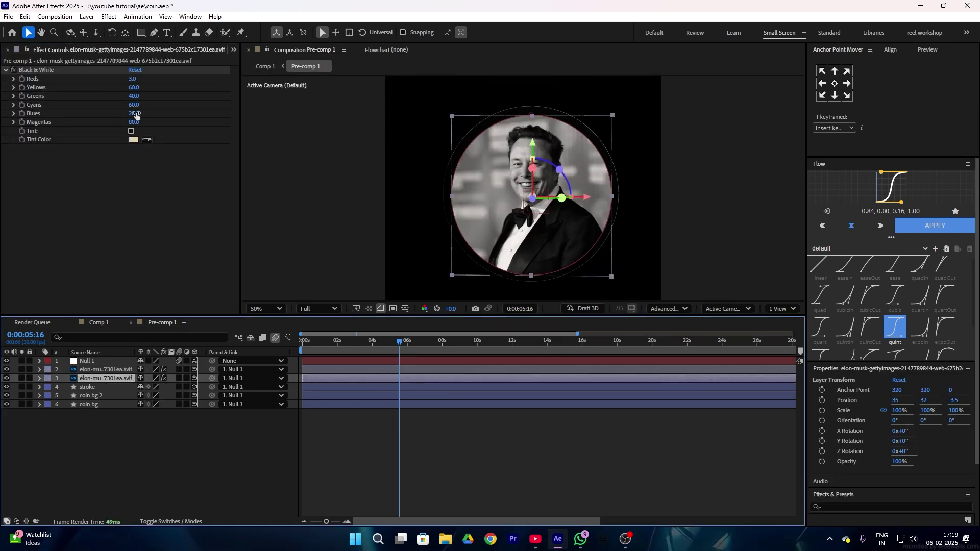
{"action": "left_click_drag", "start_coordinate": [136, 115], "coordinate": [57, 123]}
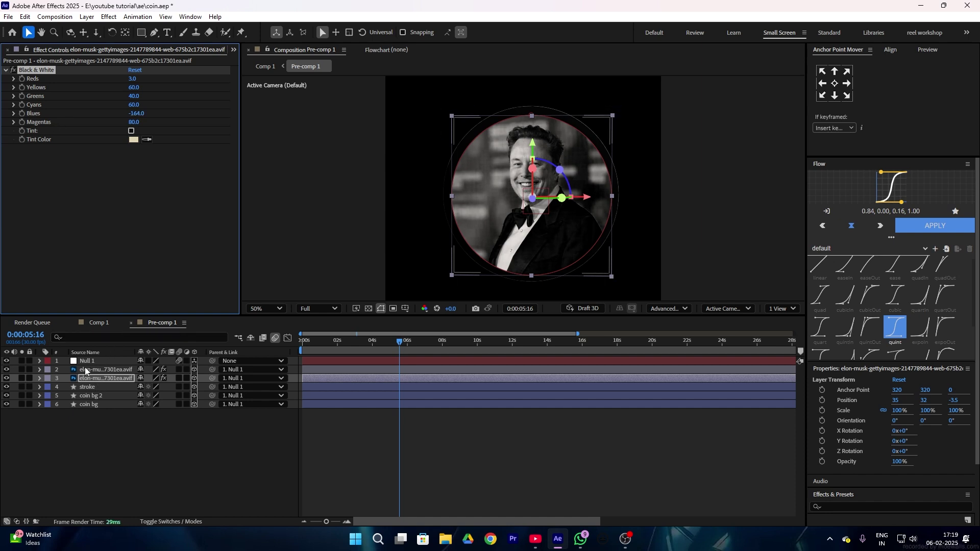
Step: Replace the upper portrait layer's Black & White effect with a copy of the lower portrait's, and preview the rotating coin from the start
{"action": "left_click", "coordinate": [86, 372]}
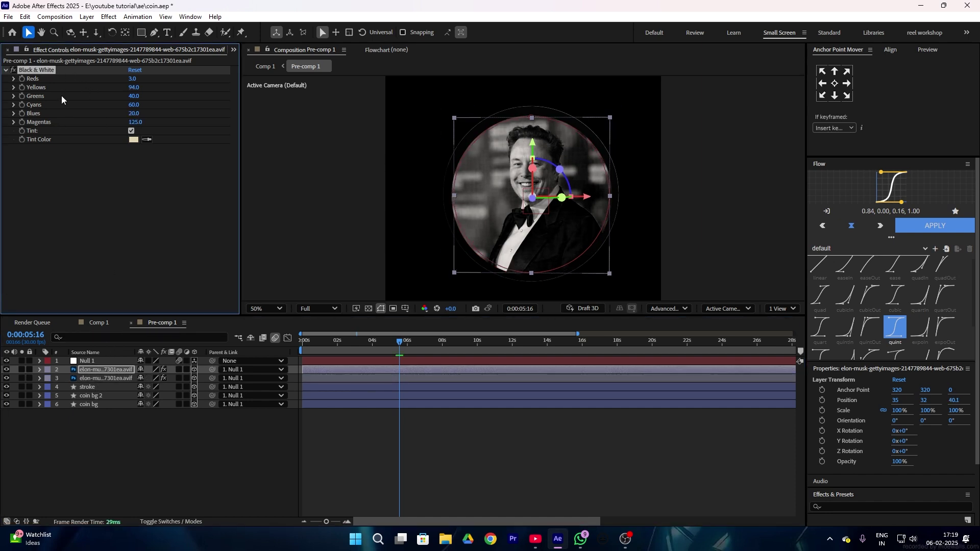
{"action": "key", "text": "Delete"}
{"action": "left_click", "coordinate": [102, 378]}
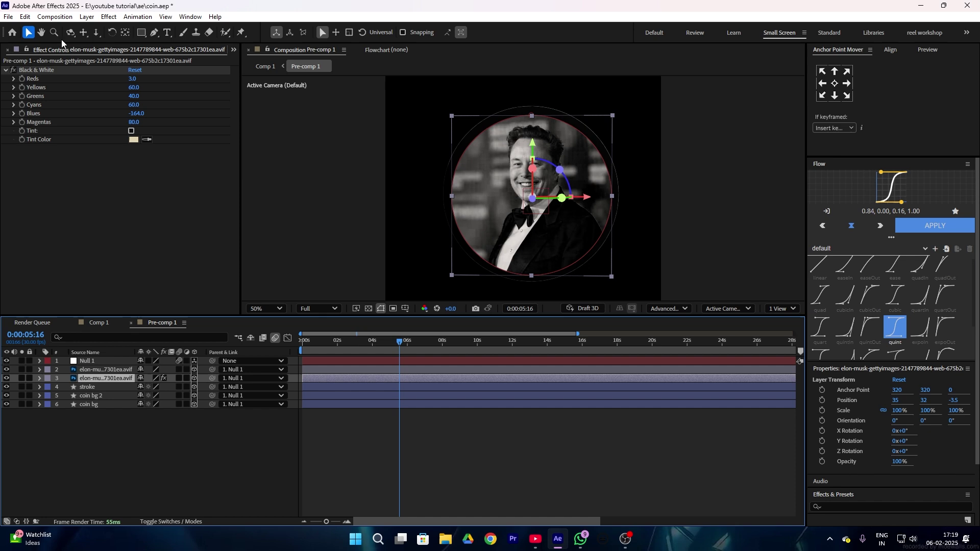
{"action": "left_click", "coordinate": [44, 70]}
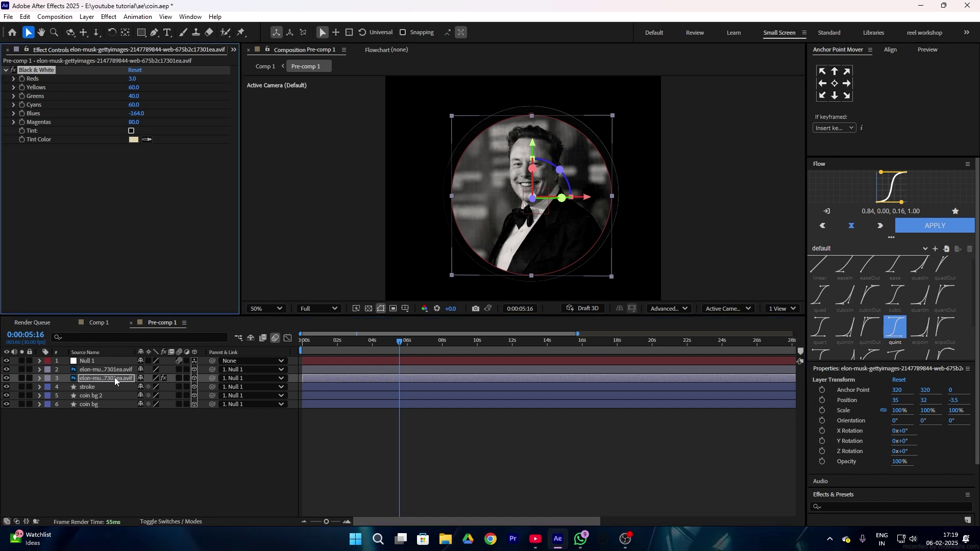
{"action": "left_click", "coordinate": [103, 369]}
{"action": "left_click", "coordinate": [102, 183]}
{"action": "key", "text": "ctrl+v"}
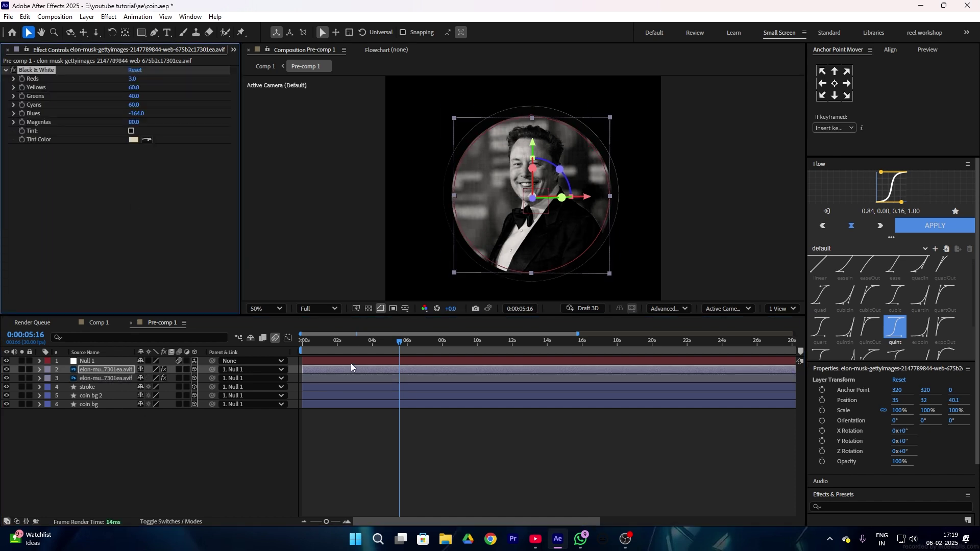
{"action": "left_click_drag", "start_coordinate": [353, 342], "coordinate": [271, 363]}
{"action": "key", "text": "space"}
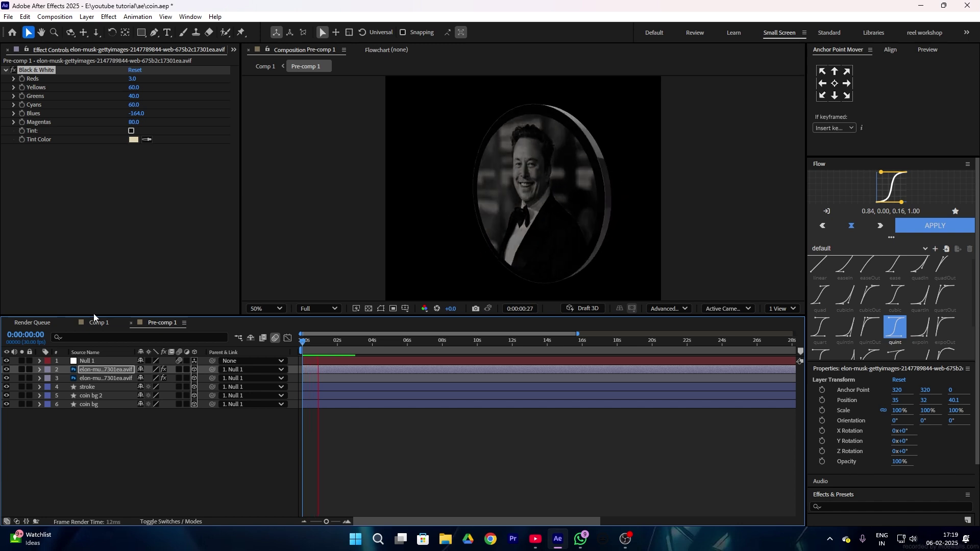
Step: Return to Comp 1 and add a new adjustment layer above all the other layers
{"action": "left_click", "coordinate": [89, 323]}
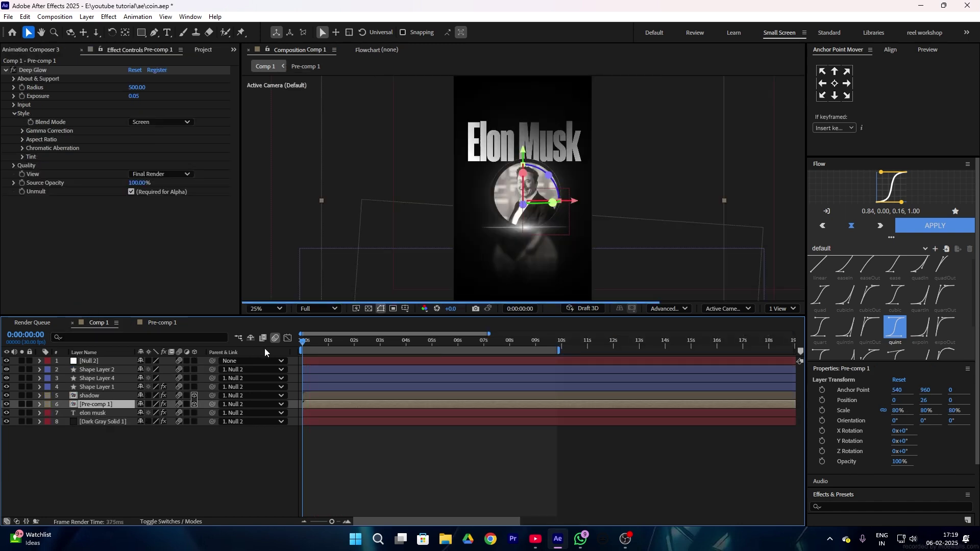
{"action": "right_click", "coordinate": [203, 451]}
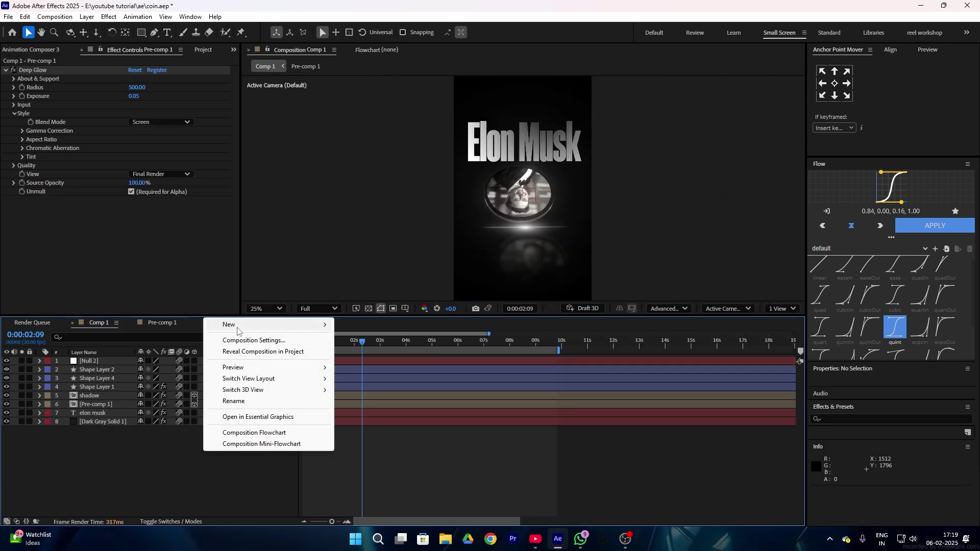
{"action": "mouse_move", "coordinate": [237, 327]}
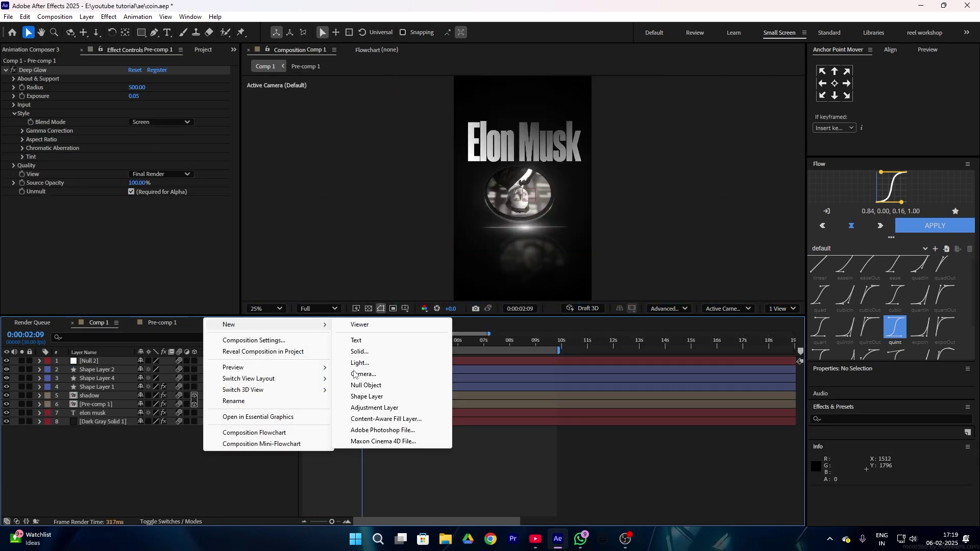
{"action": "left_click", "coordinate": [364, 408]}
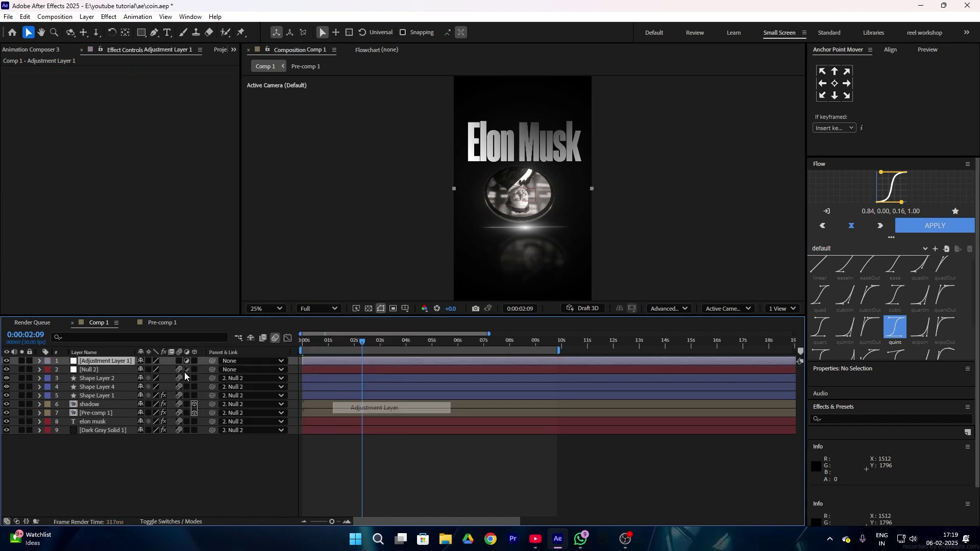
Step: Apply Posterize Time to the adjustment layer with a frame rate of 15
{"action": "key", "text": "ctrl+space"}
{"action": "type", "text": "pos"}
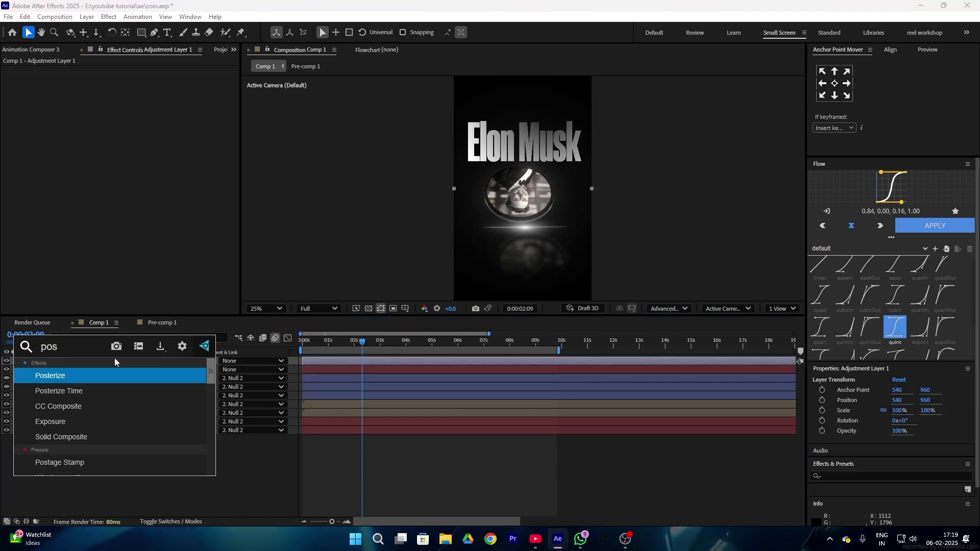
{"action": "left_click", "coordinate": [67, 391]}
{"action": "left_click", "coordinate": [135, 80]}
{"action": "type", "text": "15"}
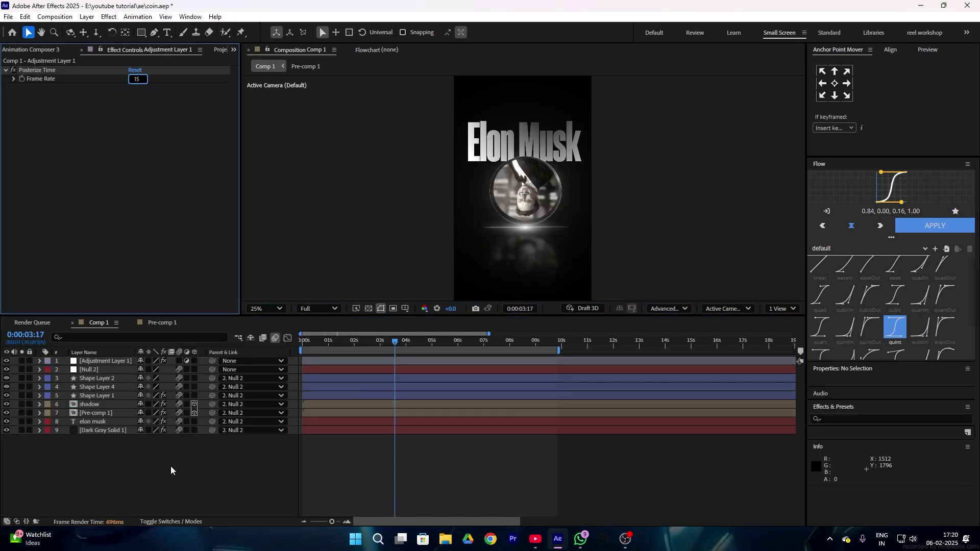
{"action": "left_click", "coordinate": [171, 470]}
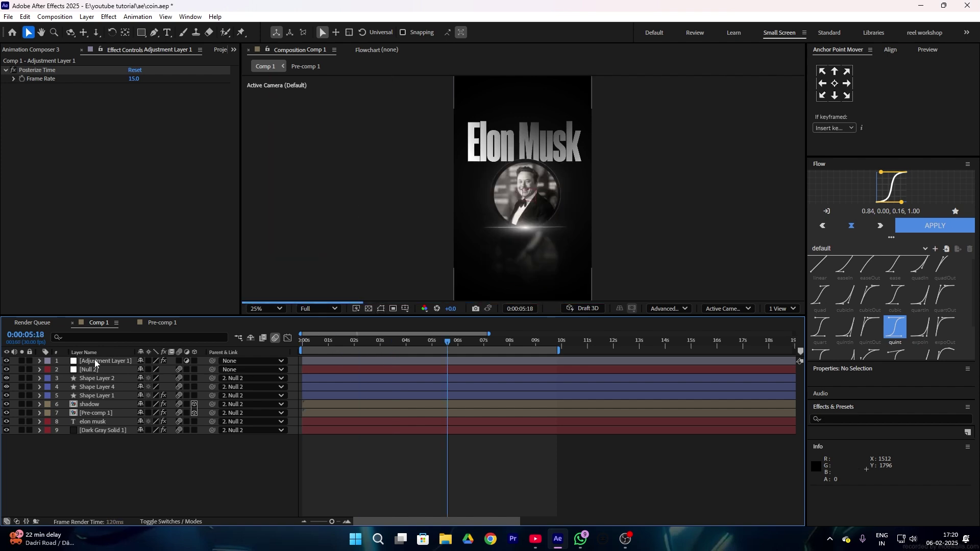
Step: Add the Noise Alpha effect to the adjustment layer and set its amount to 10%
{"action": "left_click", "coordinate": [95, 363]}
{"action": "key", "text": "ctrl+space"}
{"action": "type", "text": "nois"}
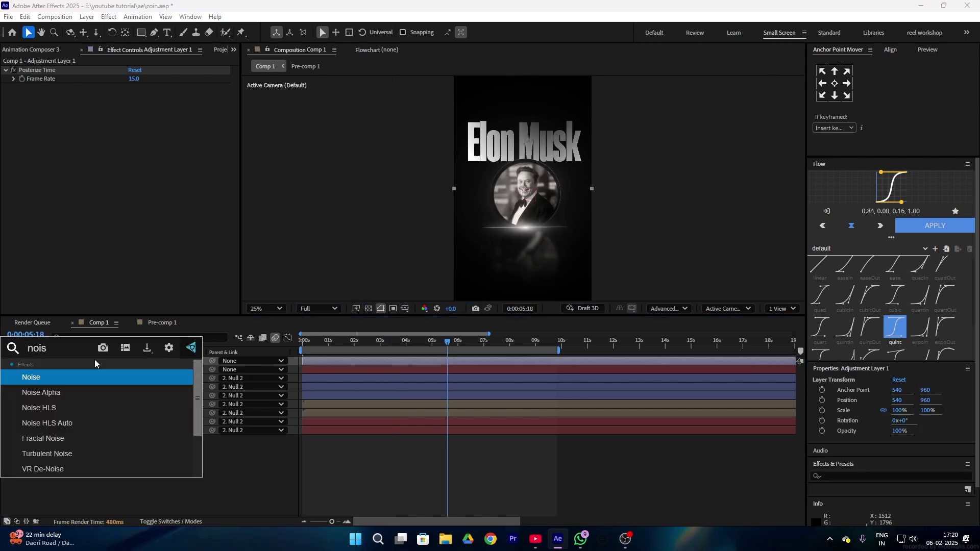
{"action": "left_click", "coordinate": [70, 394]}
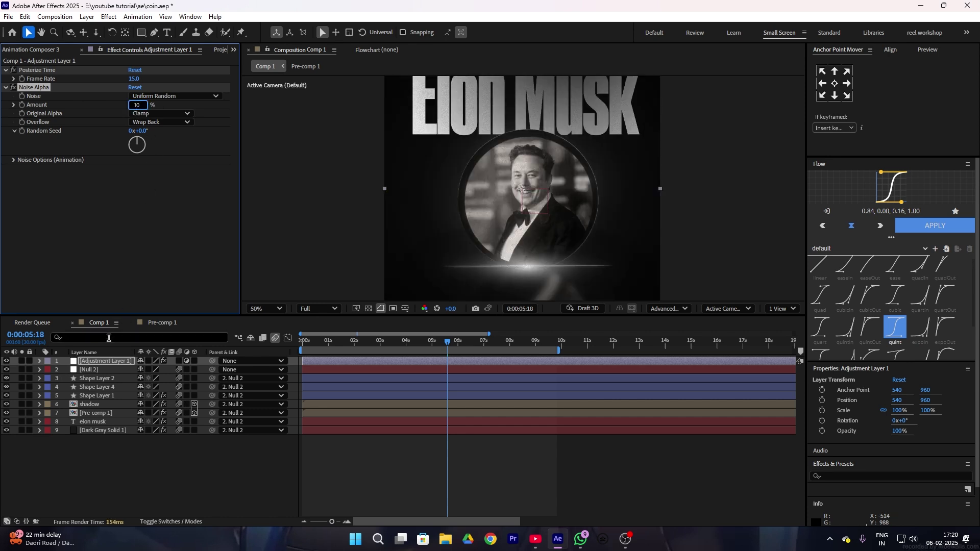
{"action": "left_click", "coordinate": [119, 477]}
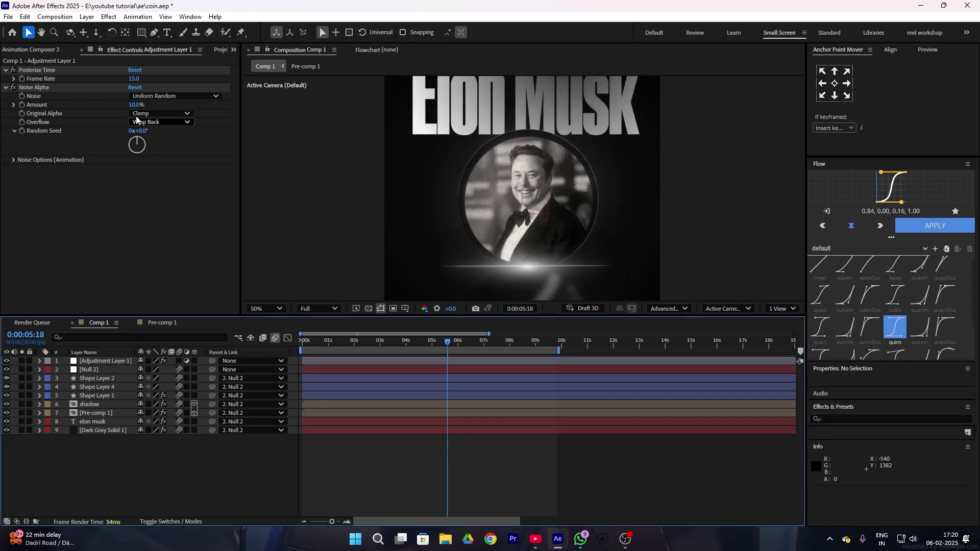